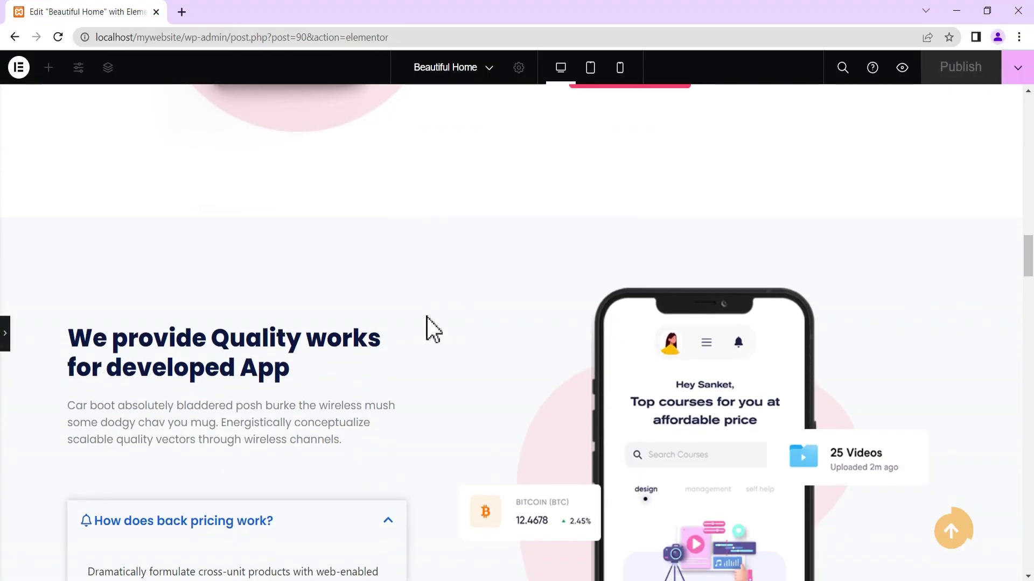
- Examine the finished page's sections down to the footer and test the back-to-top button by returning to the top
scroll(426, 317, down, 5)
scroll(426, 316, down, 6)
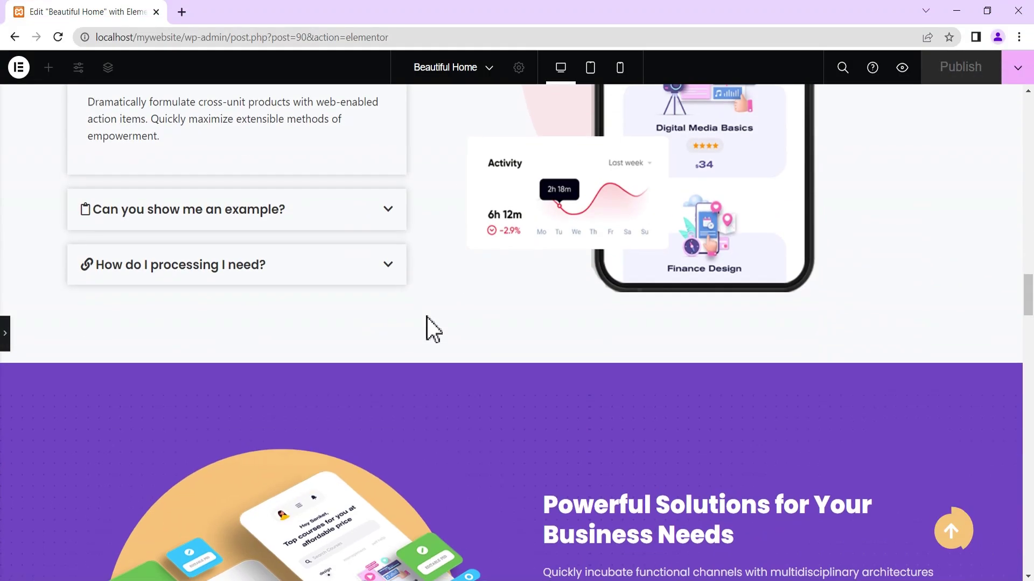
scroll(426, 316, down, 7)
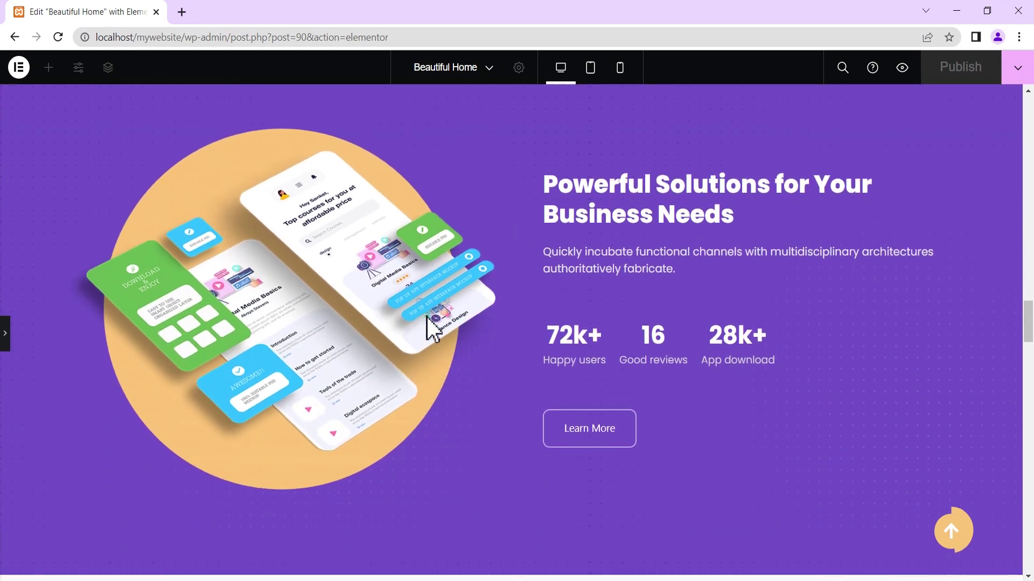
scroll(427, 317, down, 5)
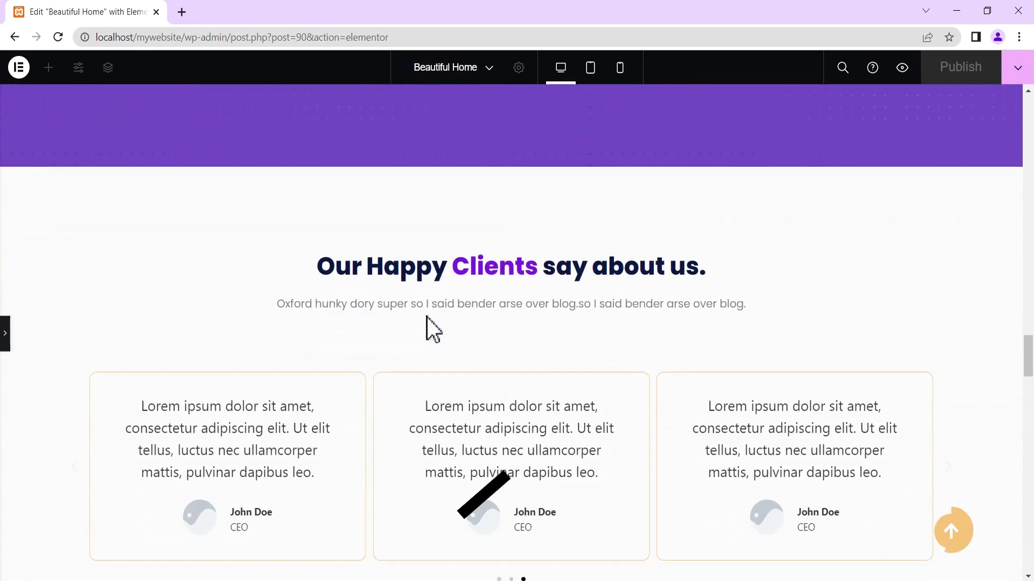
scroll(427, 316, down, 3)
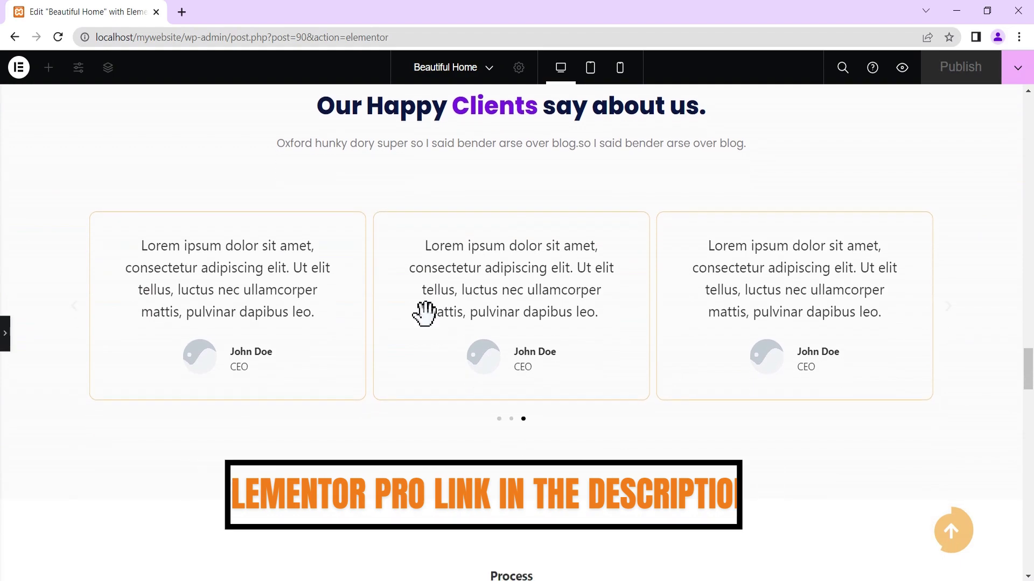
scroll(426, 316, down, 12)
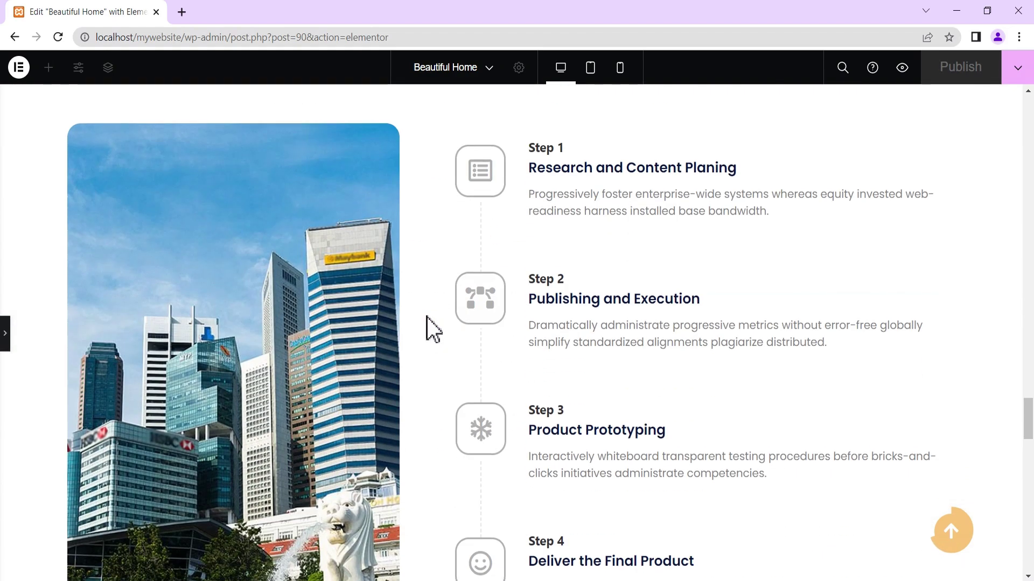
scroll(427, 317, down, 20)
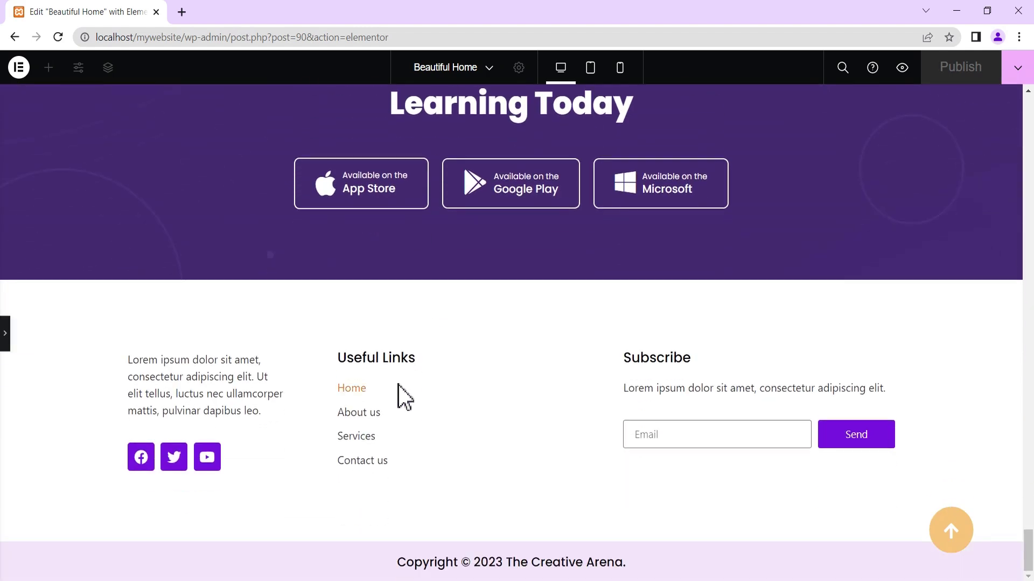
click(952, 533)
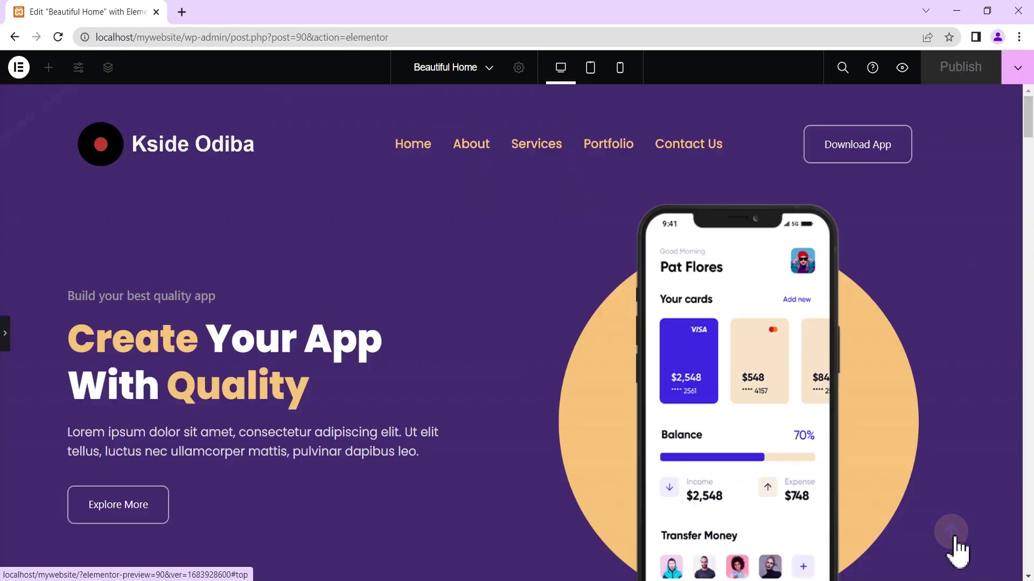
scroll(956, 550, down, 15)
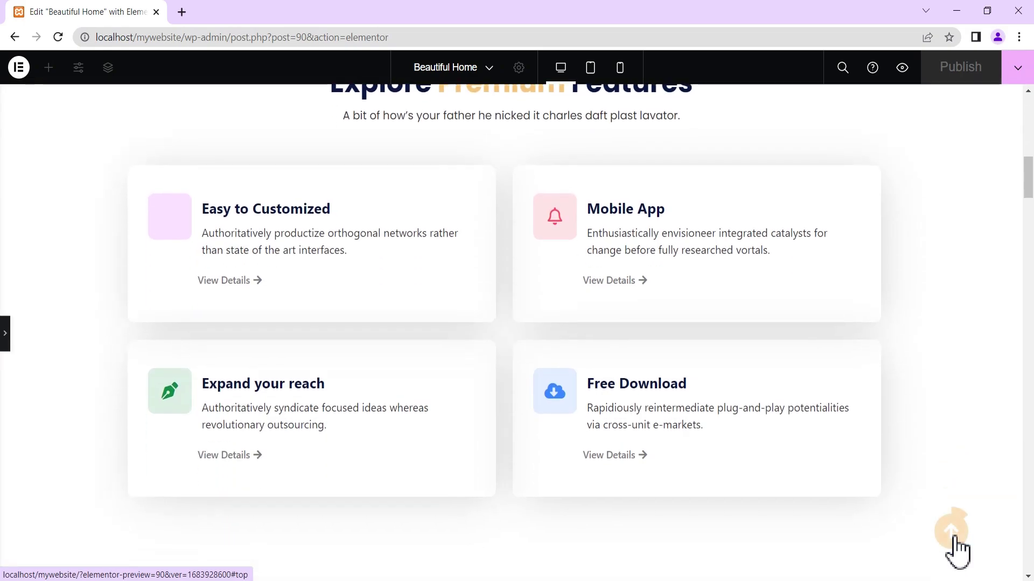
scroll(956, 550, down, 20)
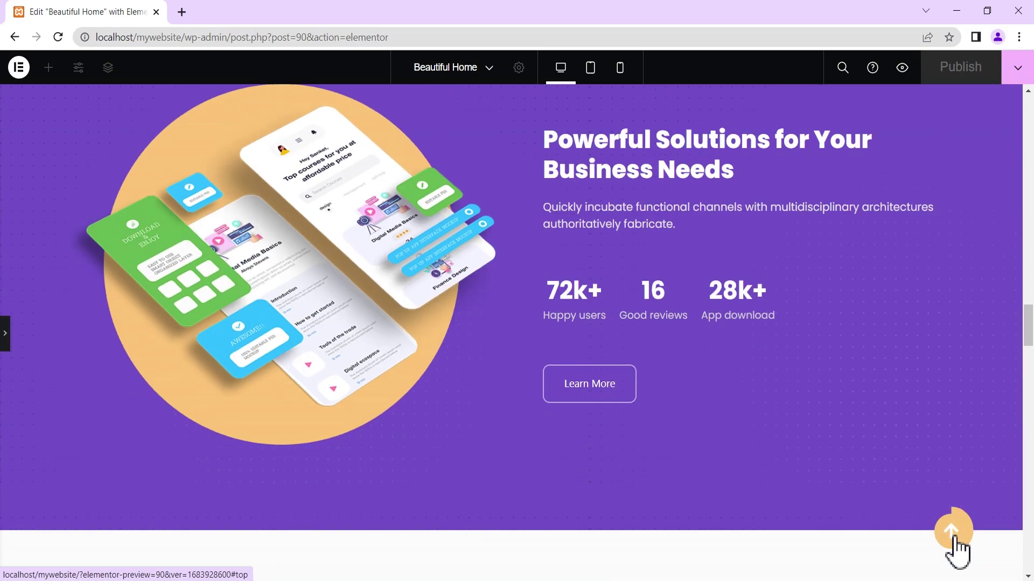
scroll(956, 550, down, 10)
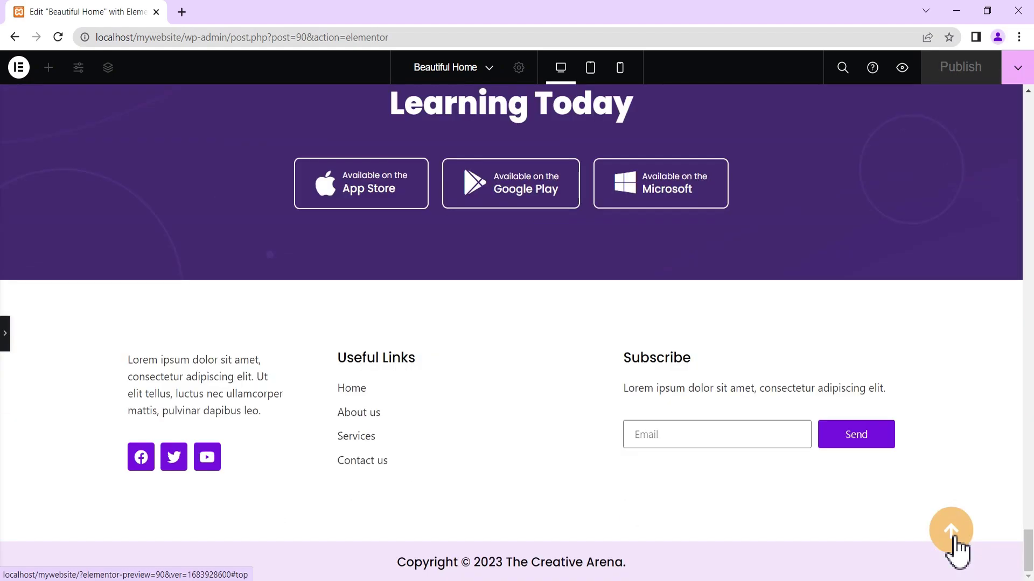
click(953, 539)
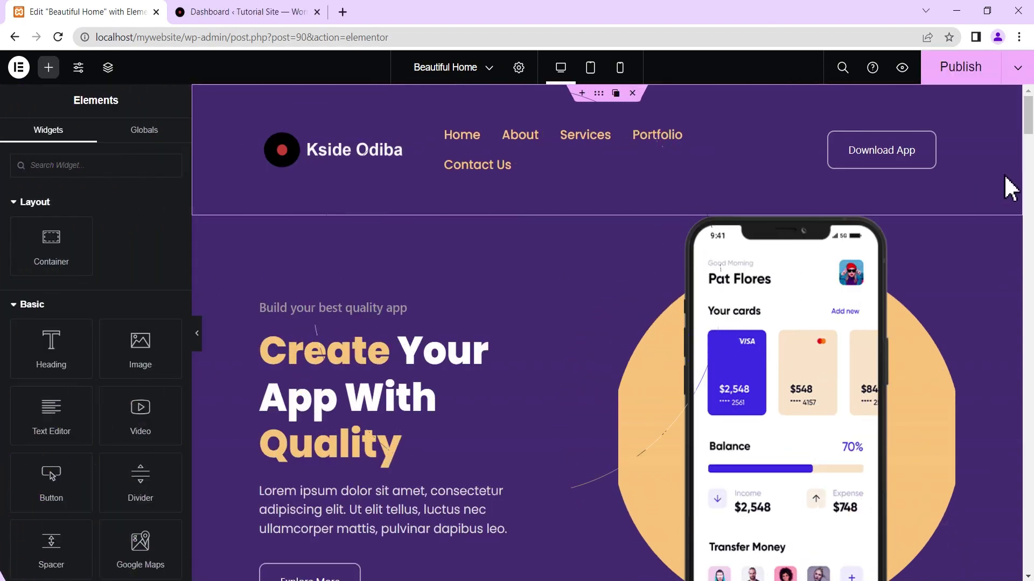
- In the WordPress dashboard's Elementor settings, check the status of the Flexbox Container feature and review the other feature options
mouse_move(1029, 116)
mouse_down()
mouse_move(1030, 198)
mouse_move(1030, 135)
mouse_up()
click(238, 16)
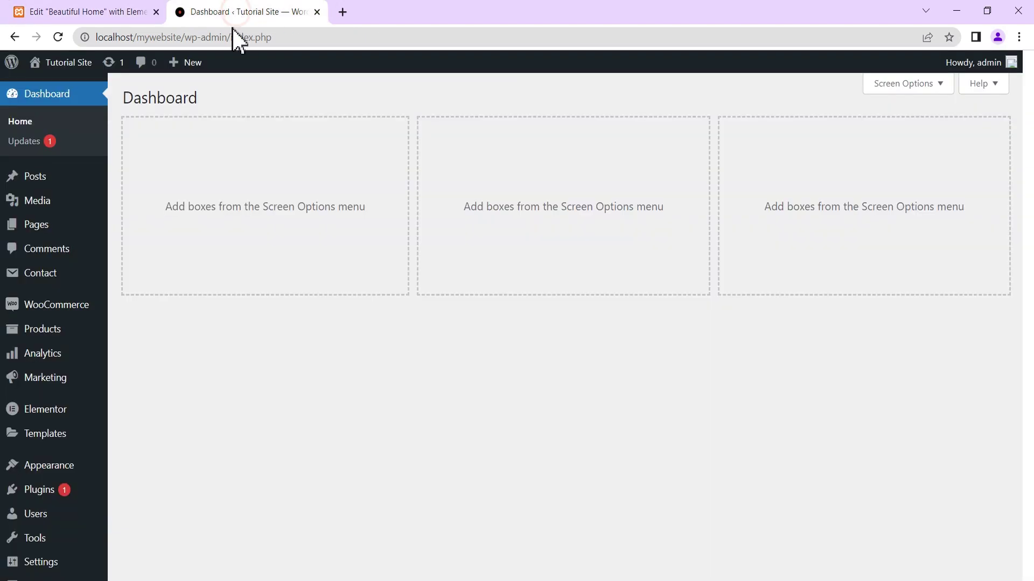
mouse_move(39, 414)
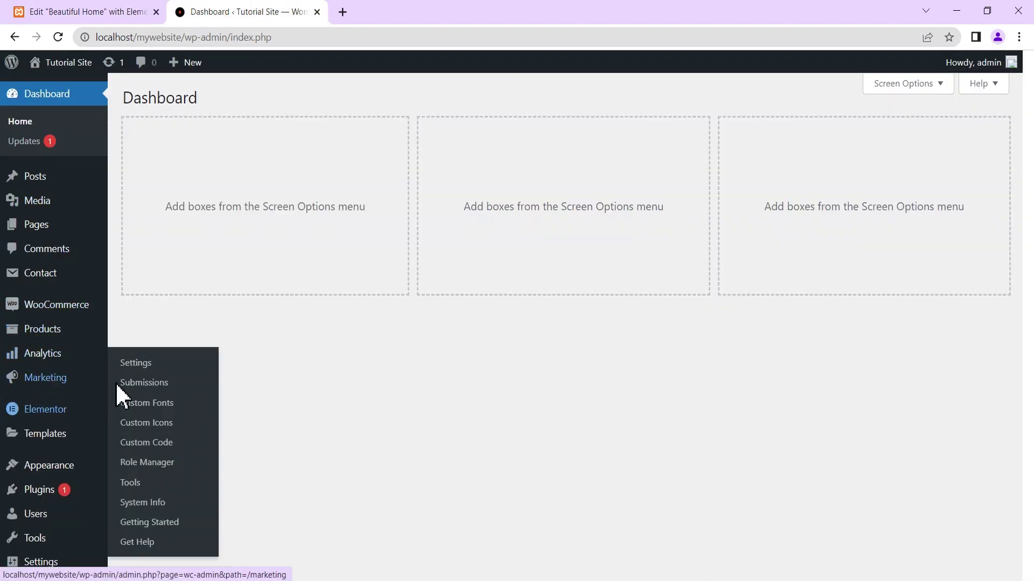
click(140, 364)
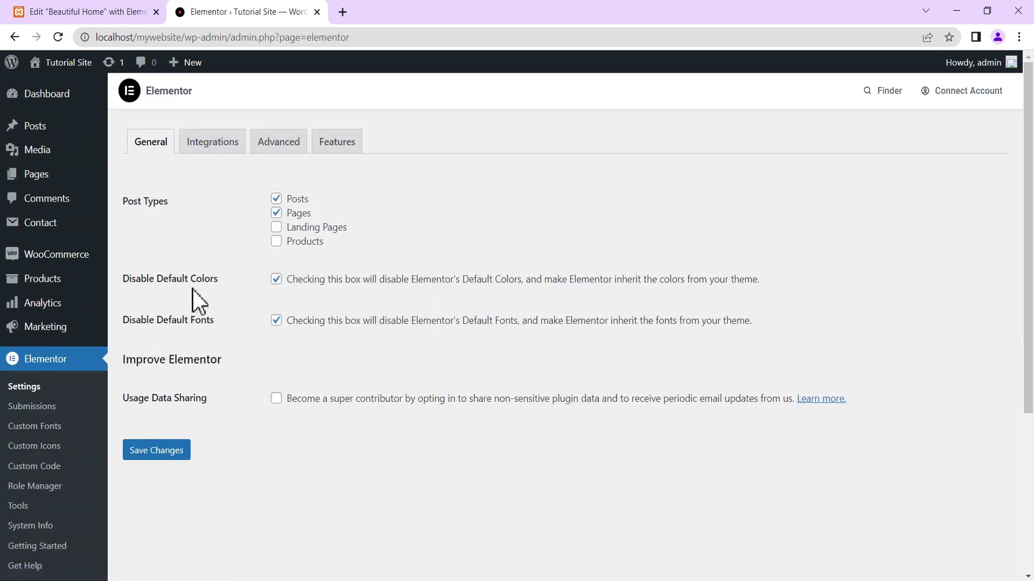
click(333, 146)
drag(1021, 168, 1022, 228)
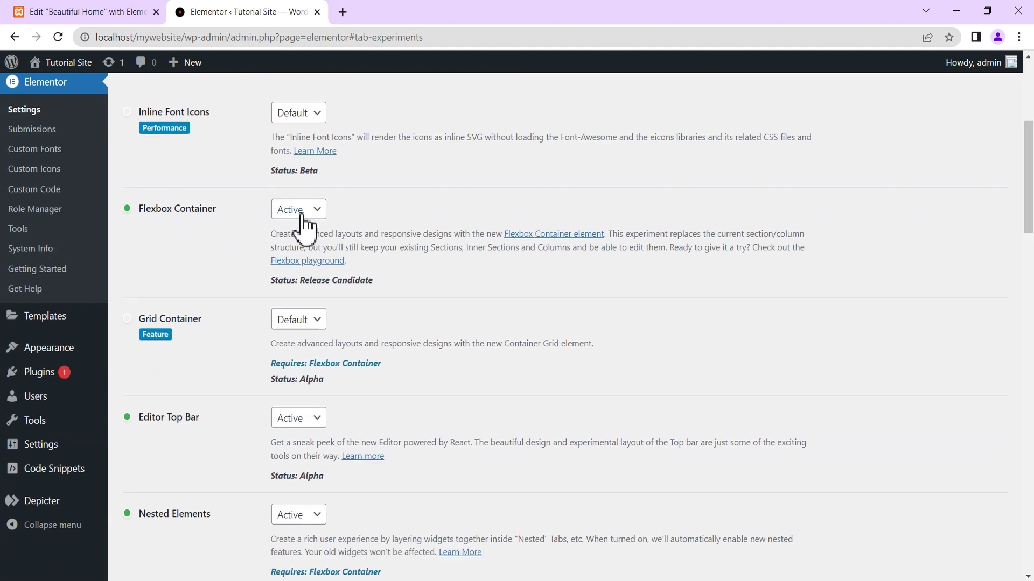
drag(1028, 209, 1028, 547)
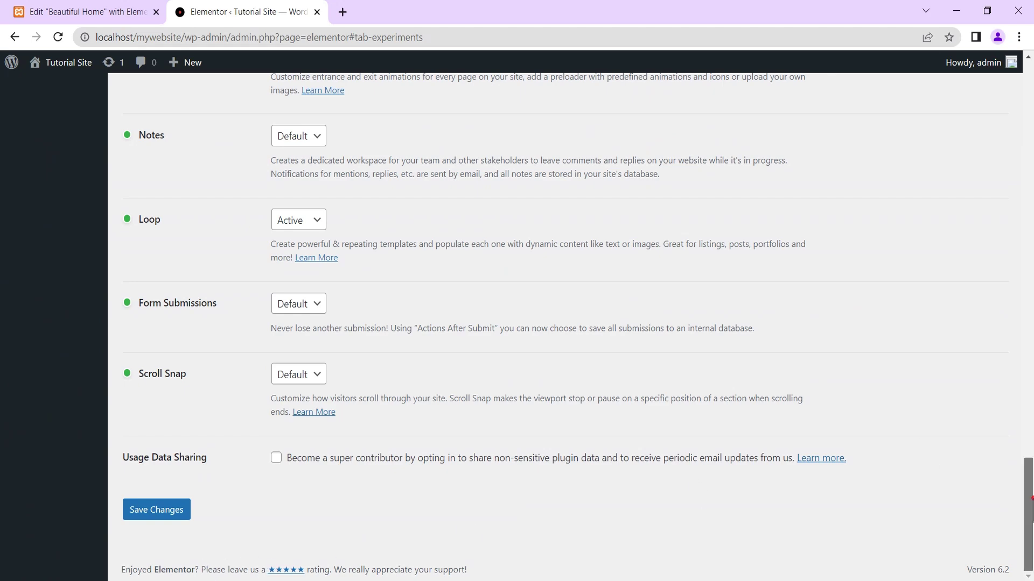
scroll(517, 323, up, 20)
- Return to the Beautiful Home editor, add a single column-direction container below the copyright footer, and align its items to End
click(89, 12)
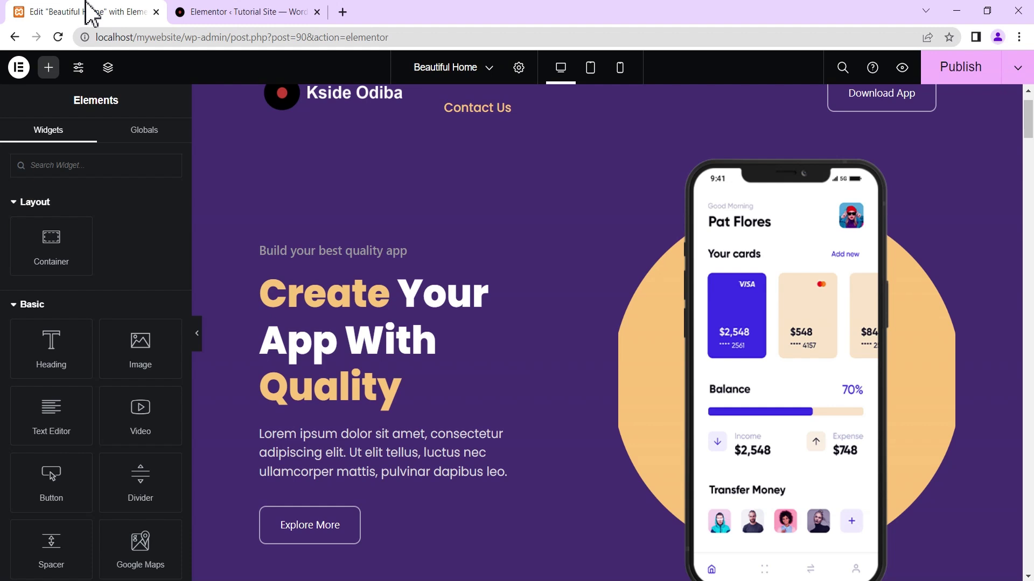
drag(1028, 128, 1031, 567)
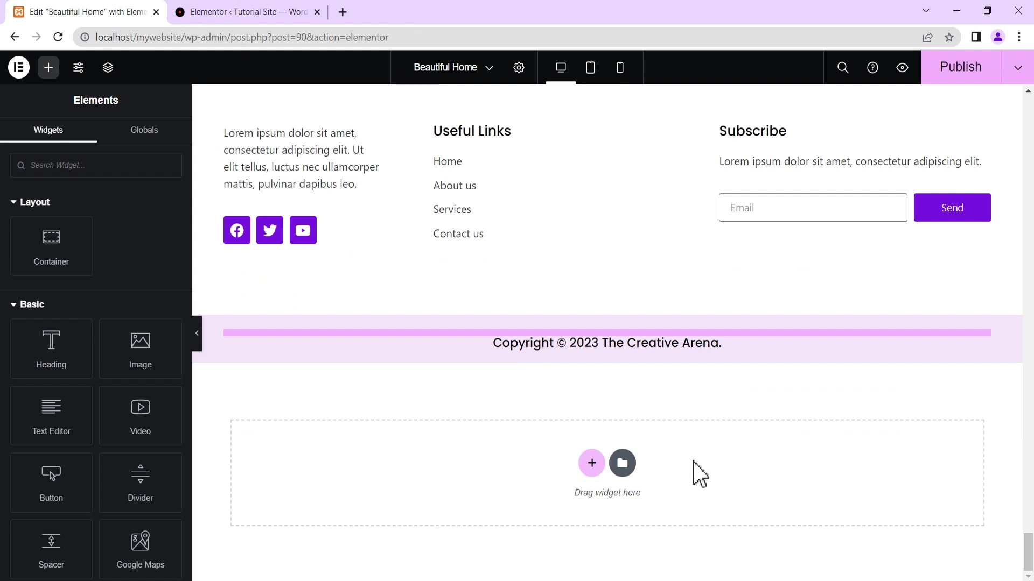
click(592, 464)
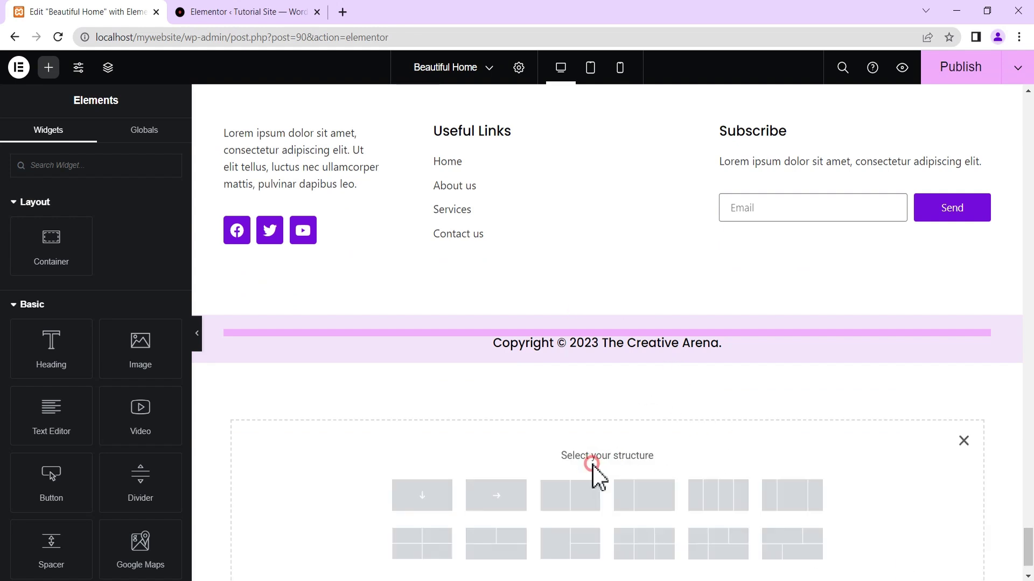
click(422, 496)
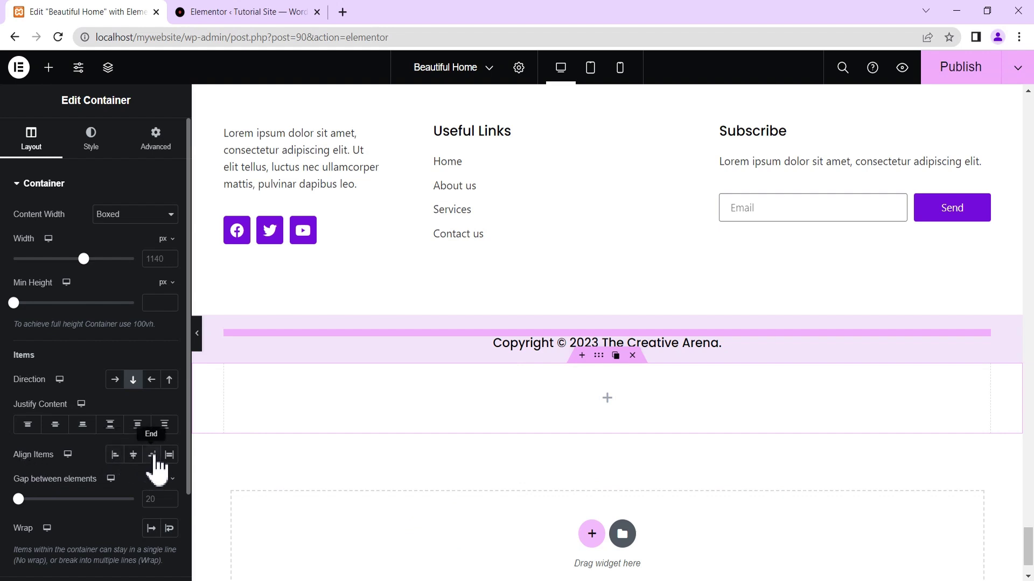
click(152, 455)
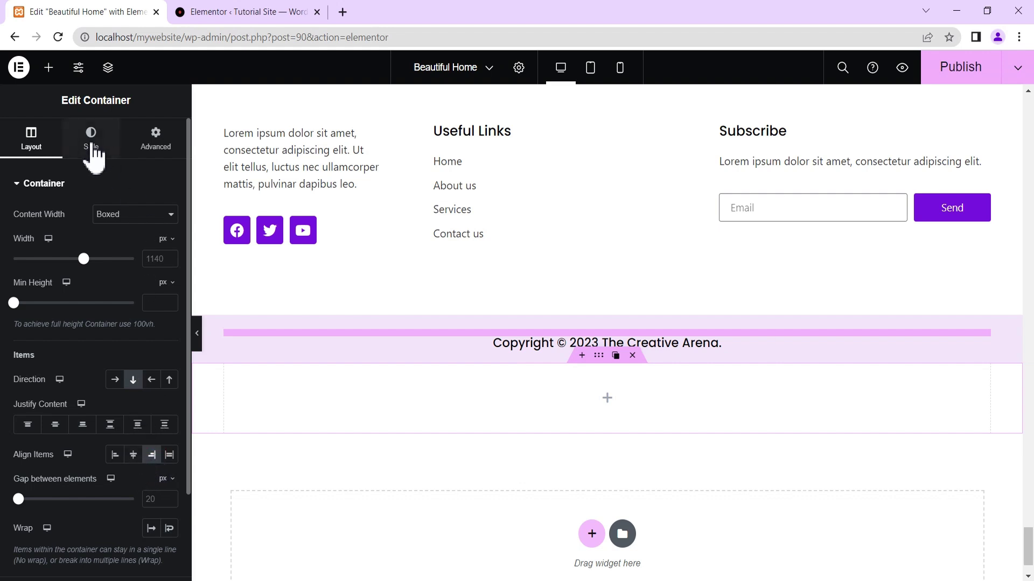
- Give the new container a Classic background with the fully transparent color #02010100
click(93, 144)
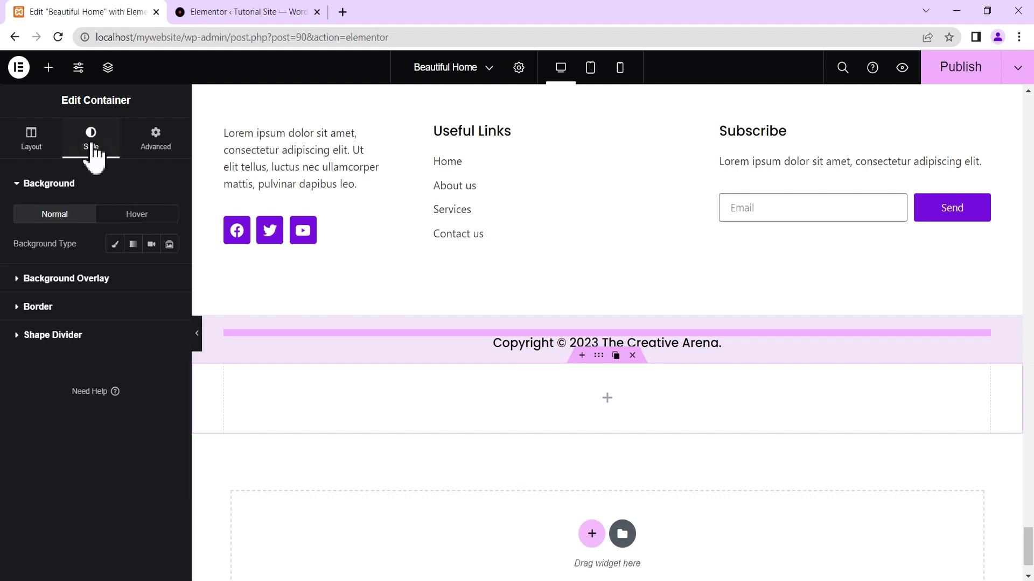
click(115, 243)
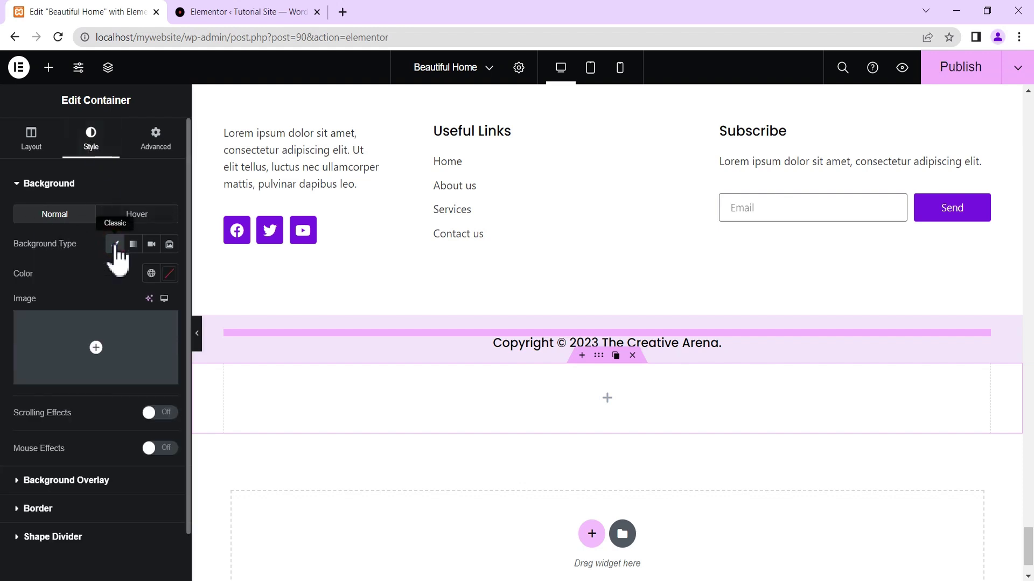
click(169, 274)
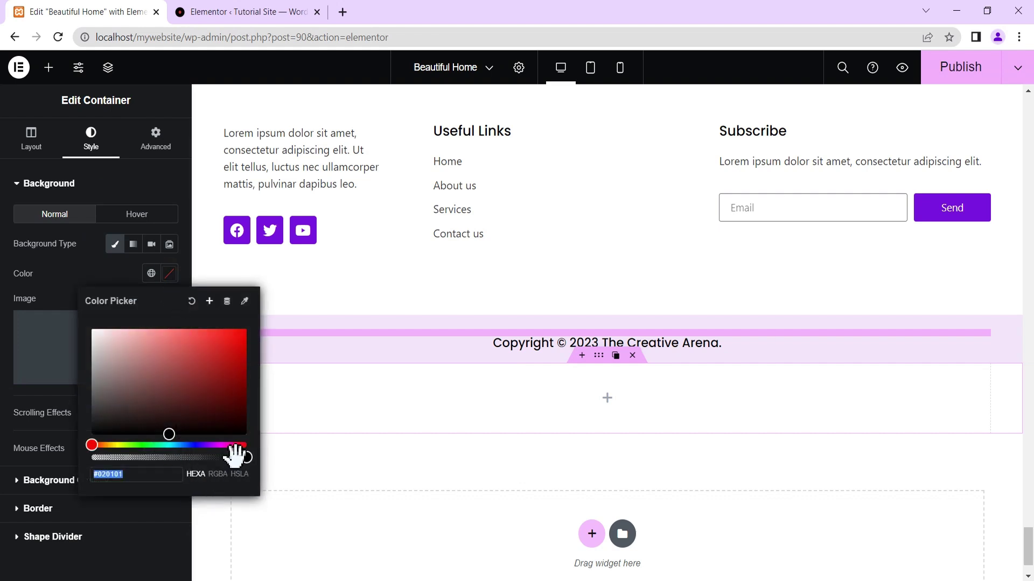
drag(240, 458, 79, 458)
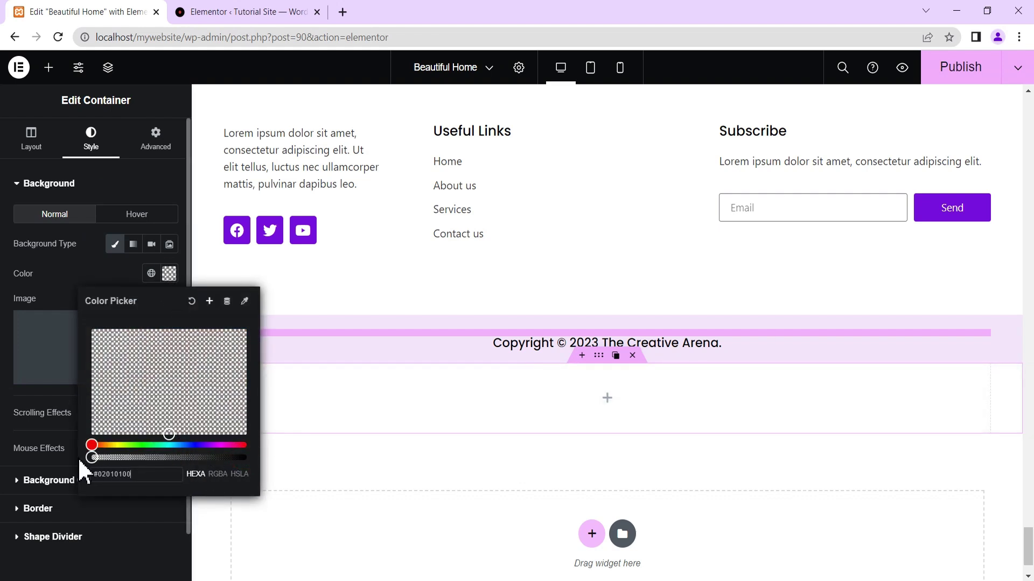
click(80, 261)
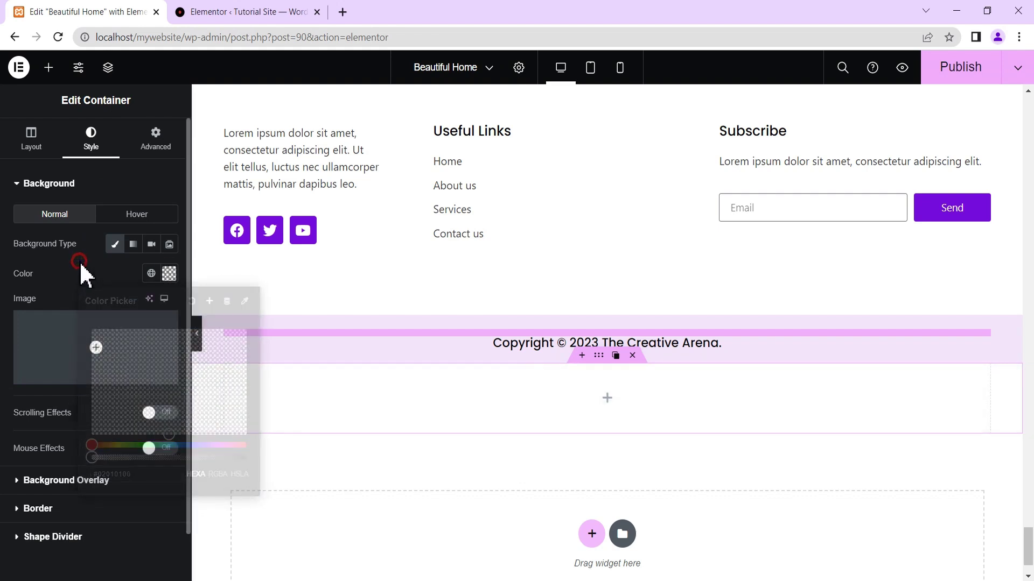
- Unlink the container's padding values and set the top and bottom padding to 20 px each
click(158, 143)
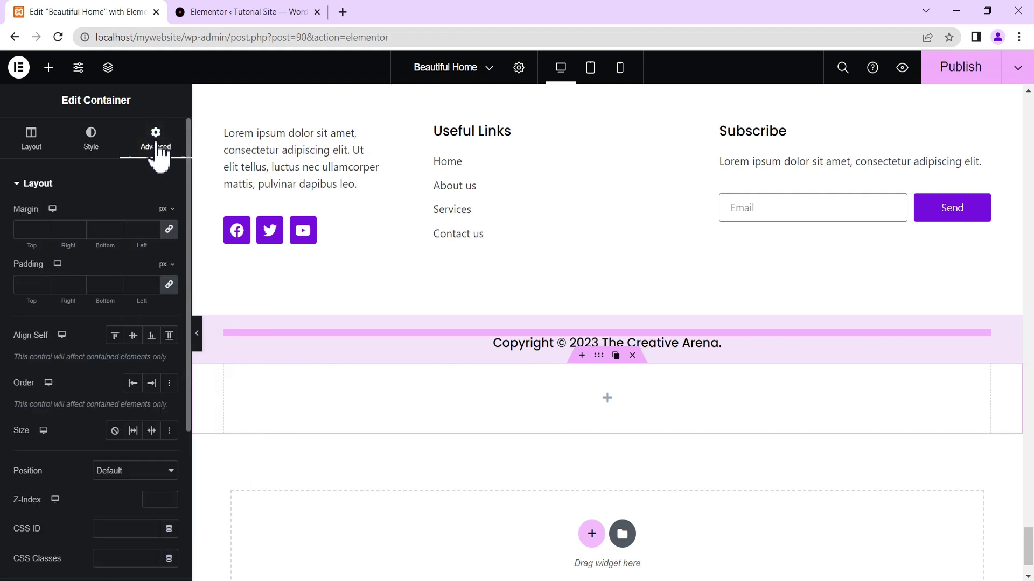
click(170, 285)
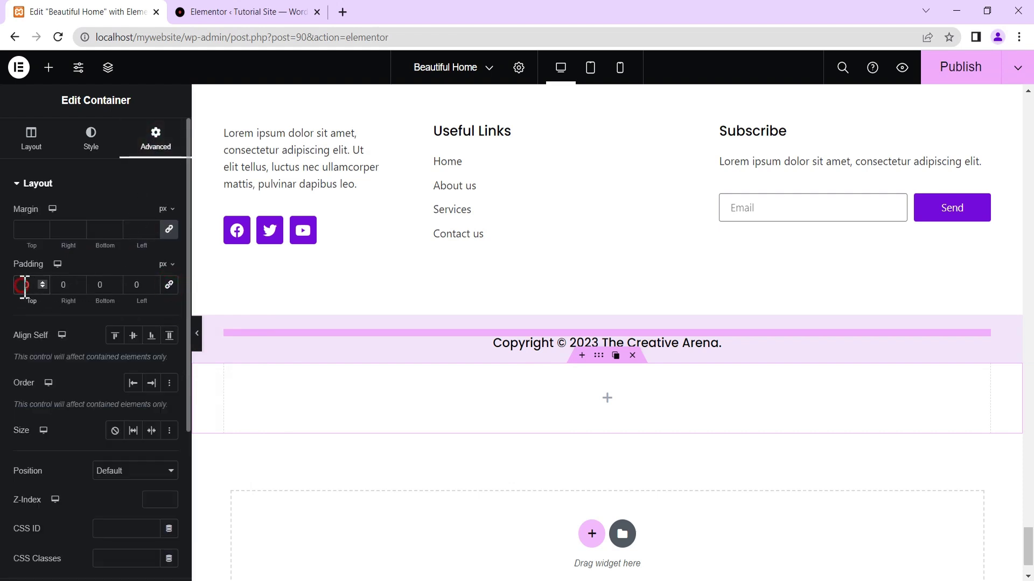
text(20)
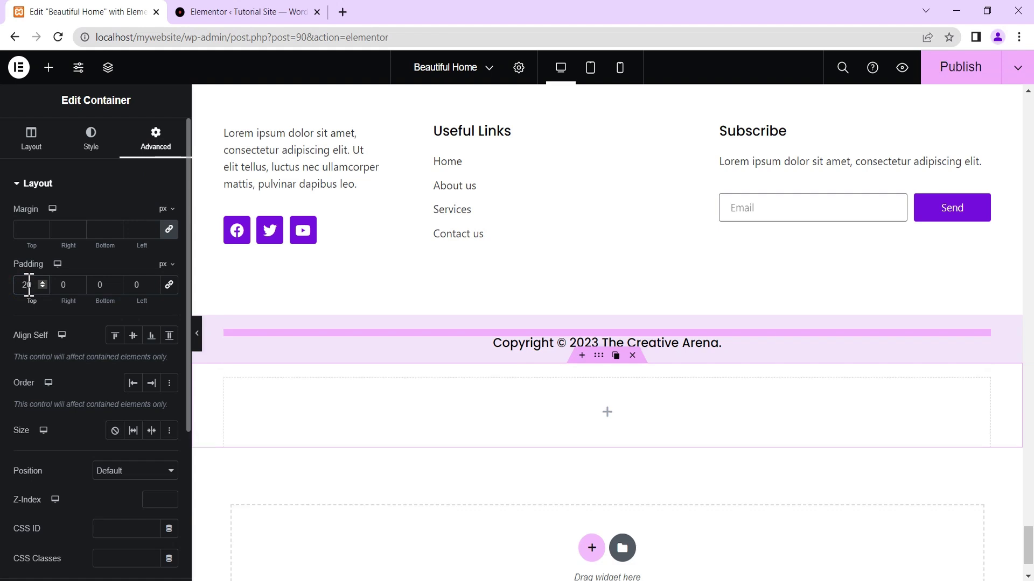
text(20)
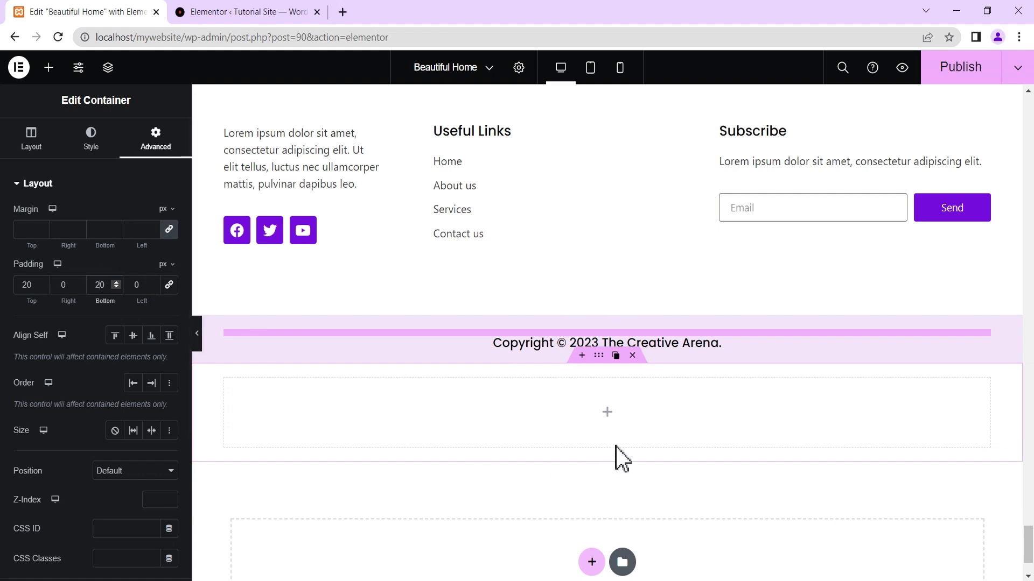
- Find the Icon widget by searching for "icon" and place it inside the new container
click(607, 413)
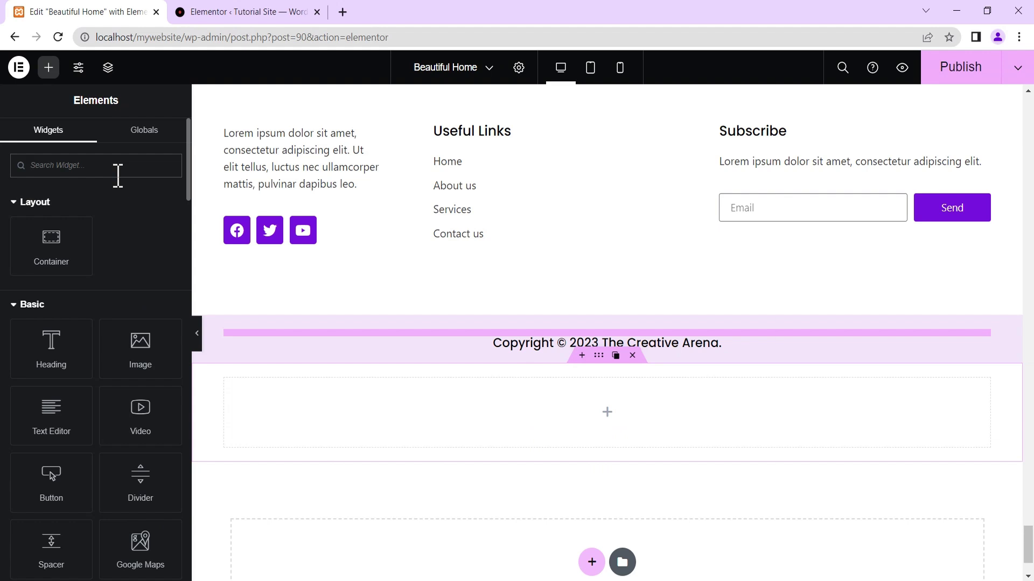
text(icon)
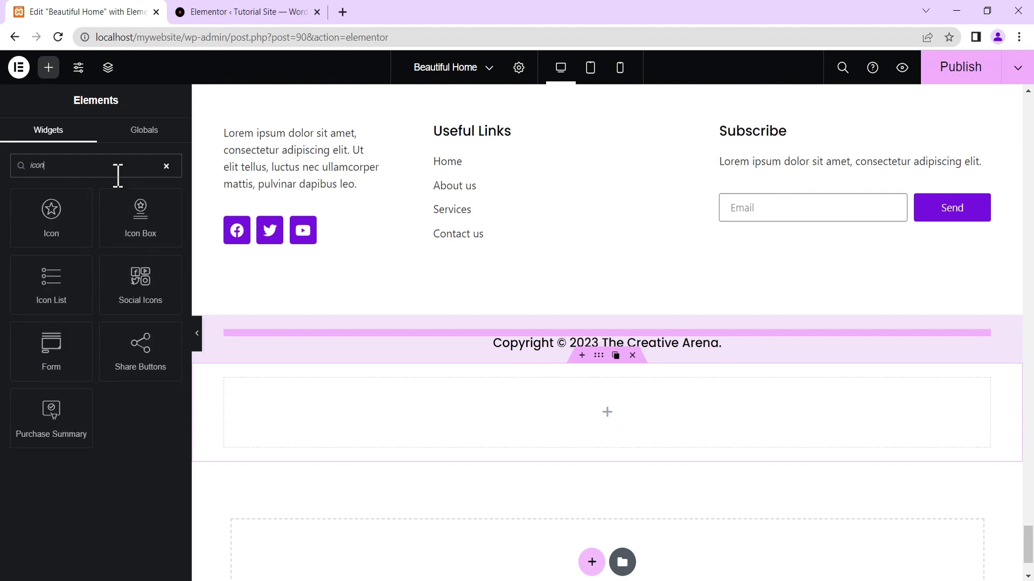
drag(51, 223, 611, 431)
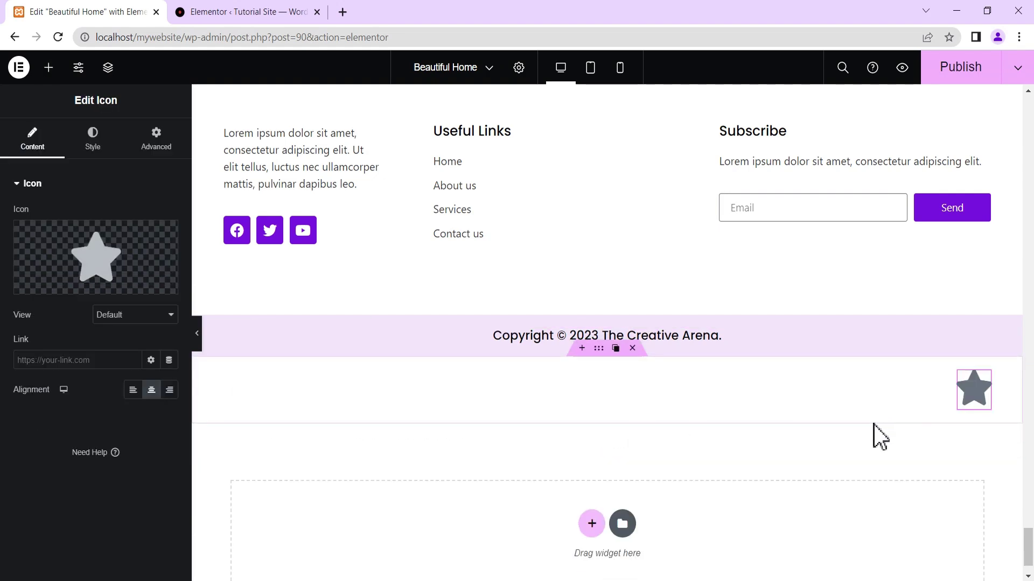
- Replace the star with the Arrow up icon by searching the icon library for "arrow", and set its view to Stacked
click(104, 258)
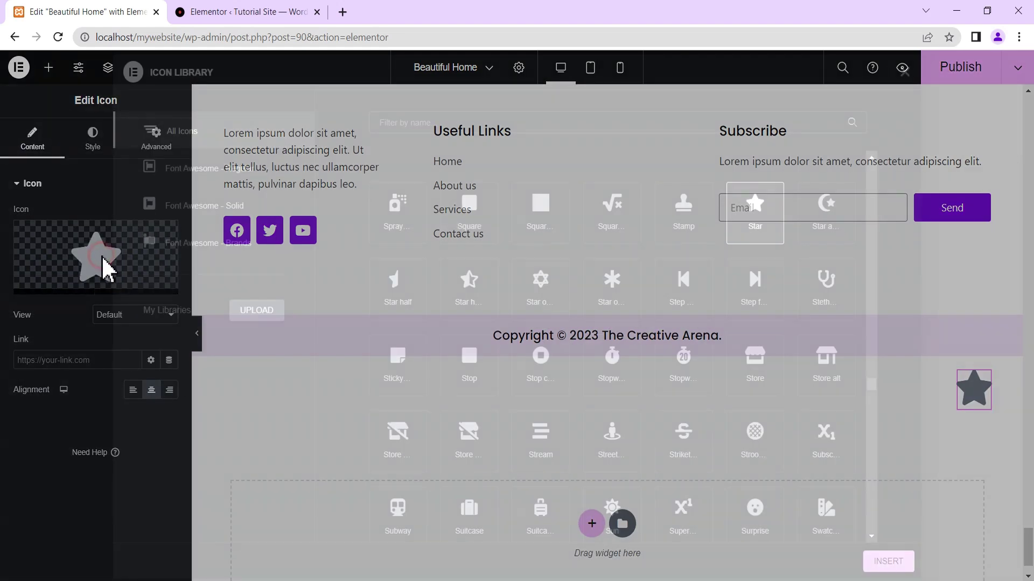
text(arrow)
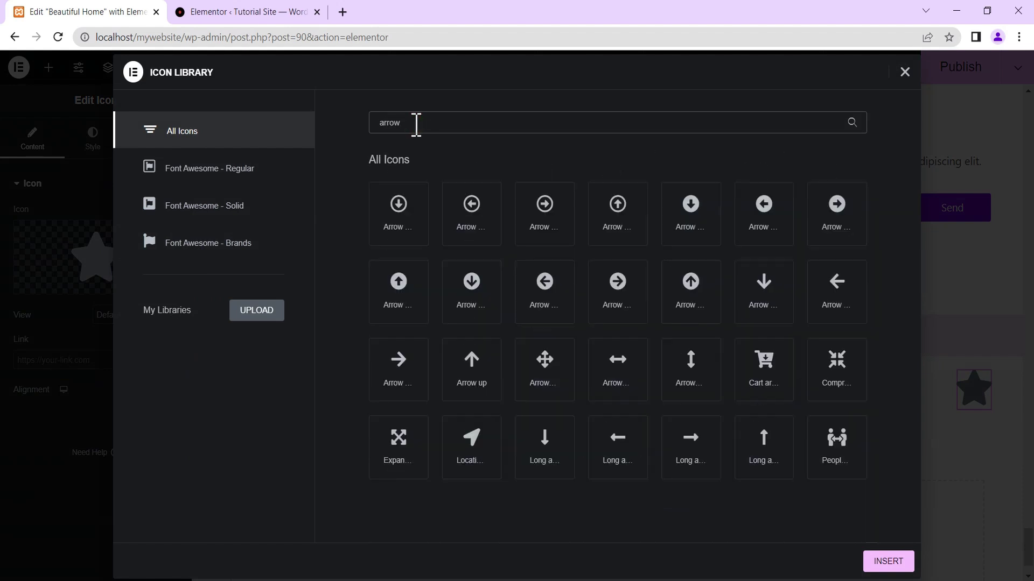
click(472, 375)
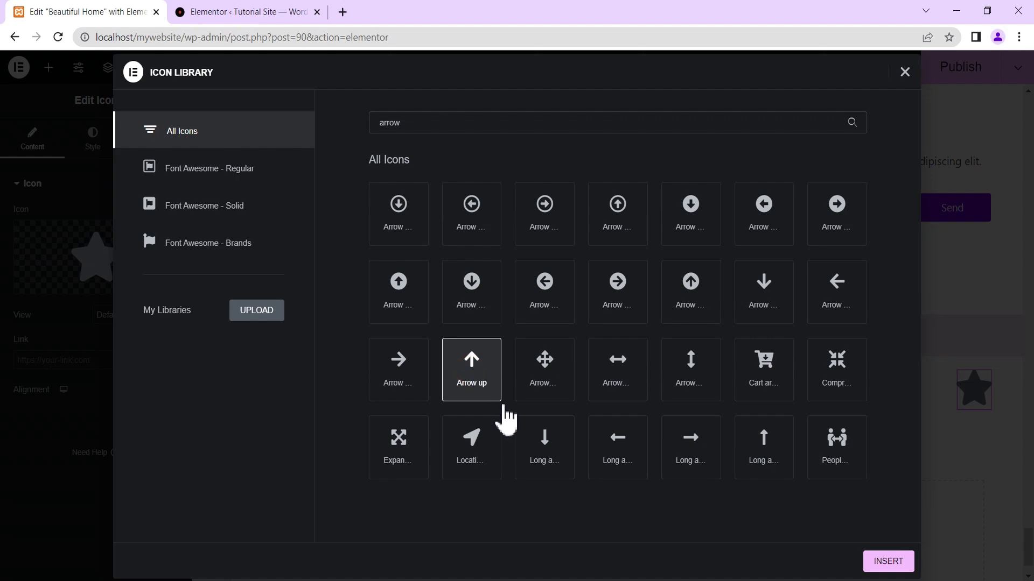
click(885, 562)
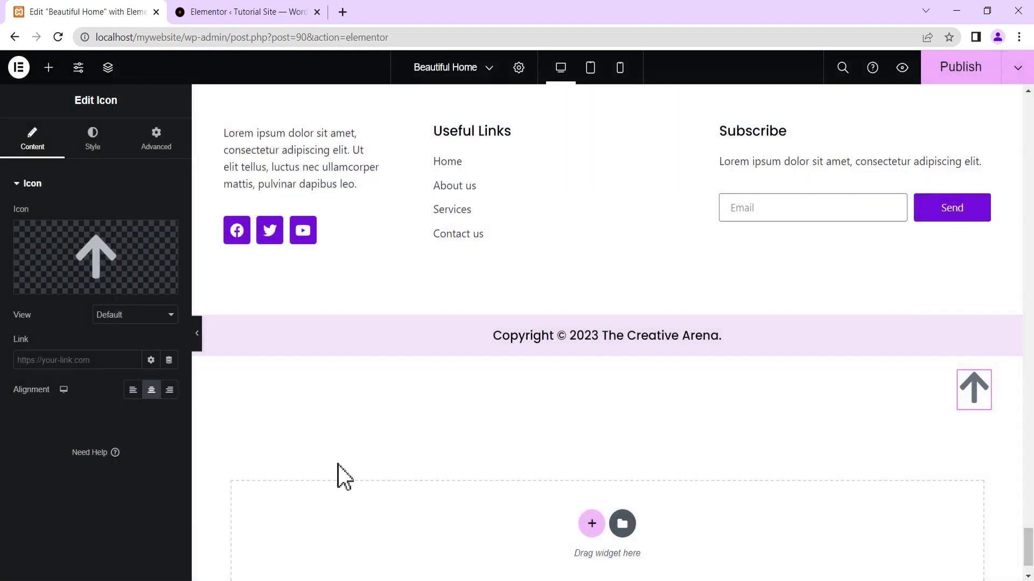
click(116, 319)
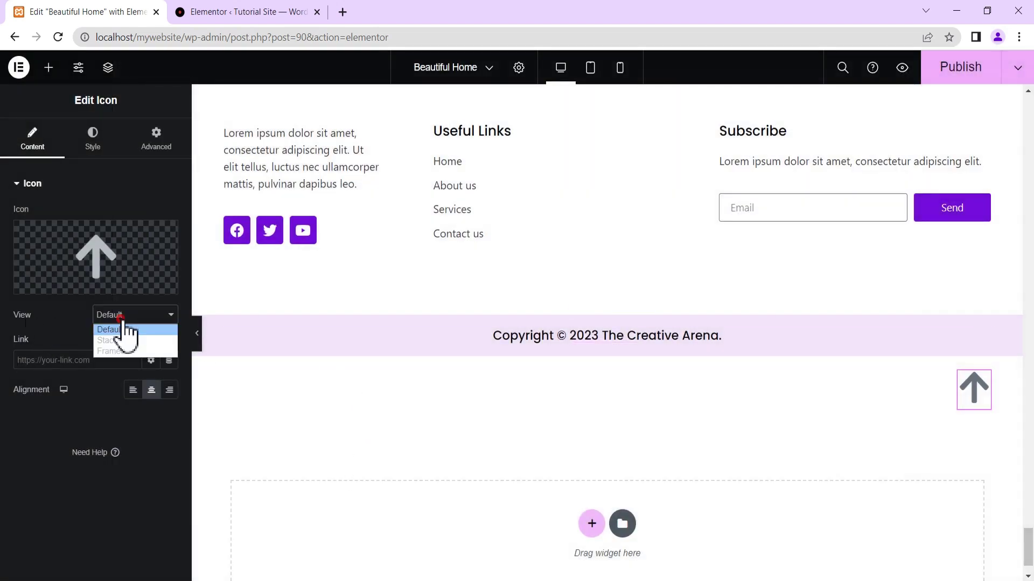
click(125, 349)
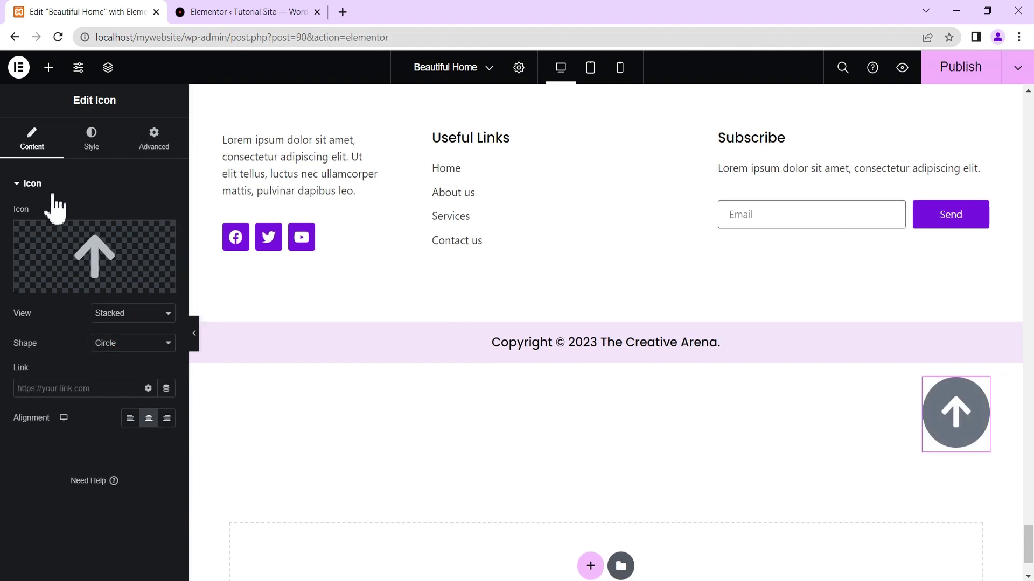
- Set the arrow icon's normal primary color to #F4C47C
click(98, 144)
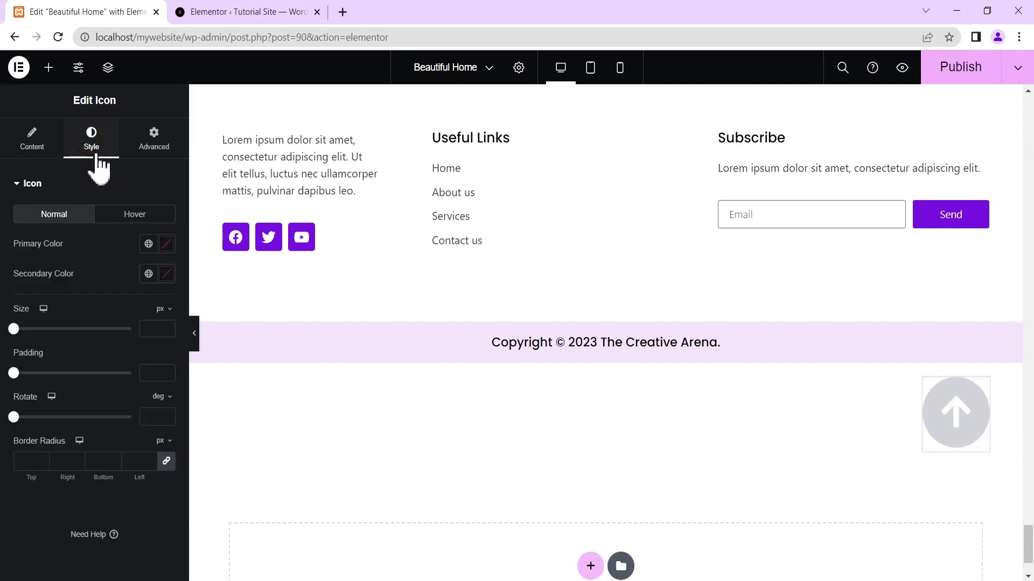
click(166, 244)
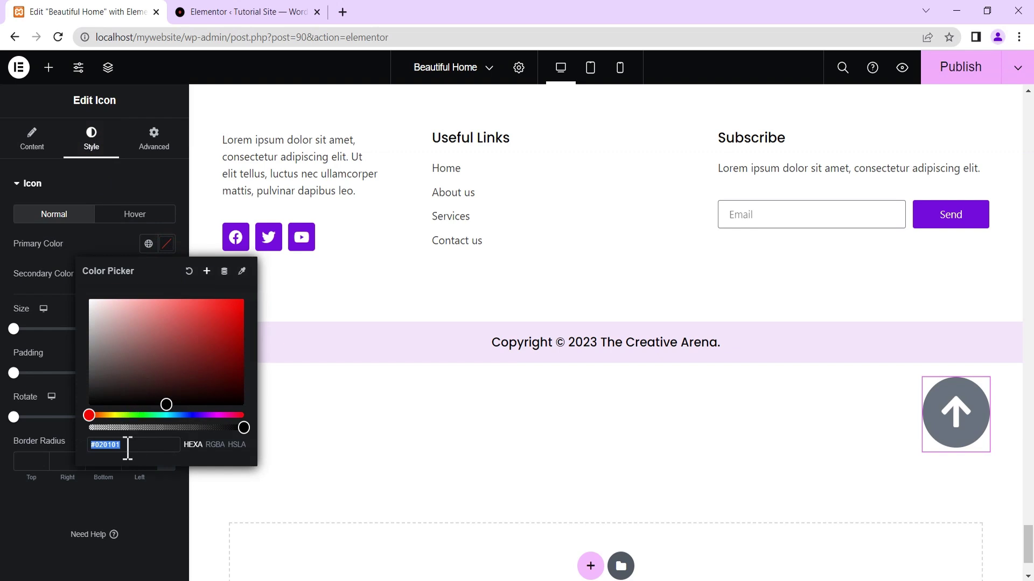
text(#F4C47C)
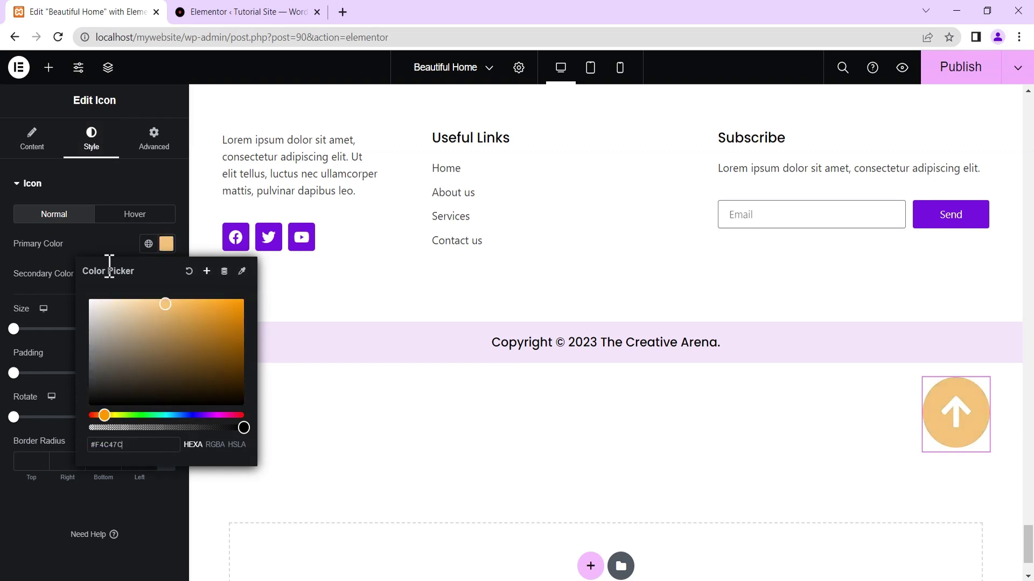
click(108, 239)
- Set the arrow icon's hover secondary color to white and its size to 25 px
click(132, 215)
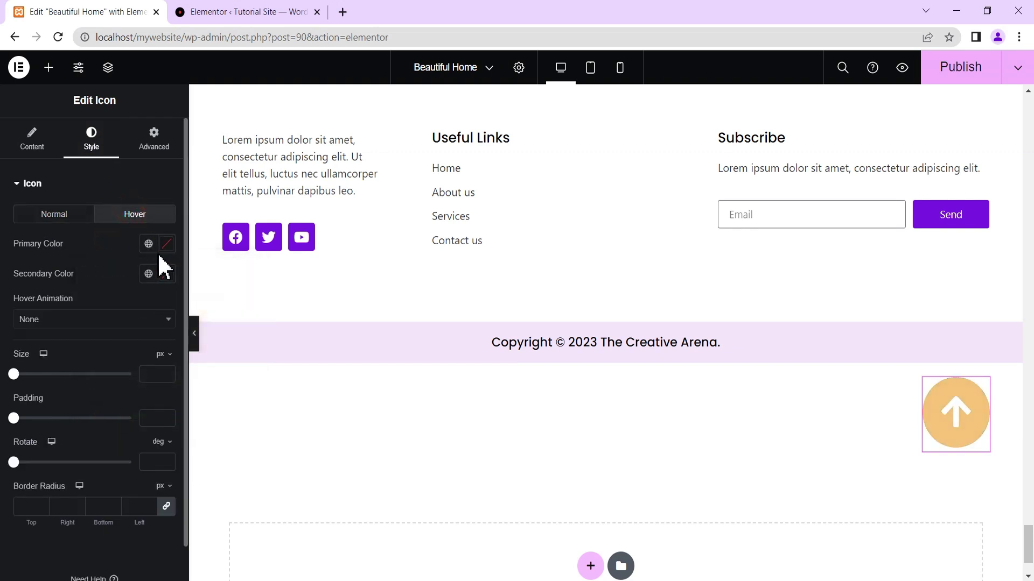
click(166, 273)
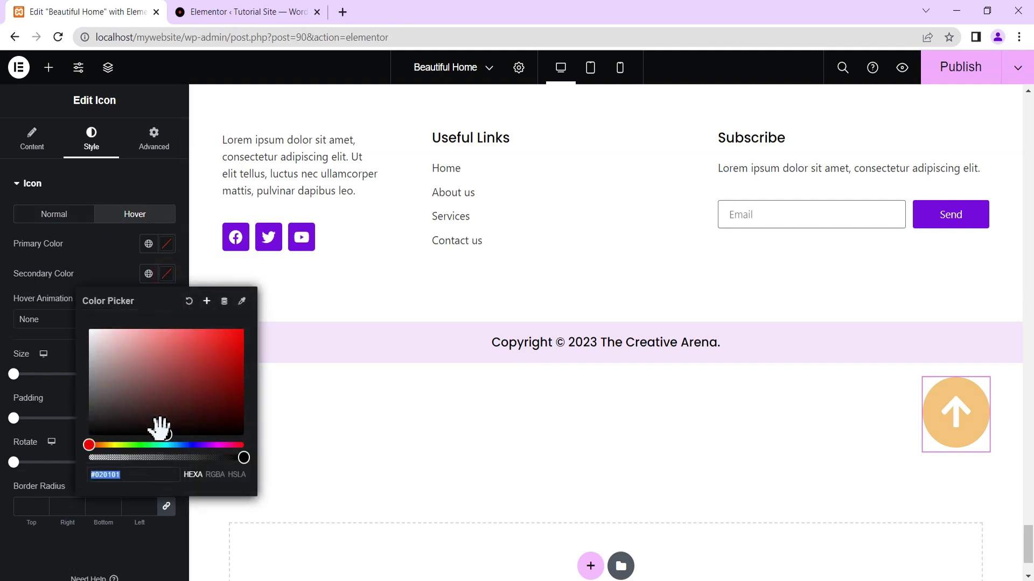
drag(166, 433, 77, 323)
click(84, 275)
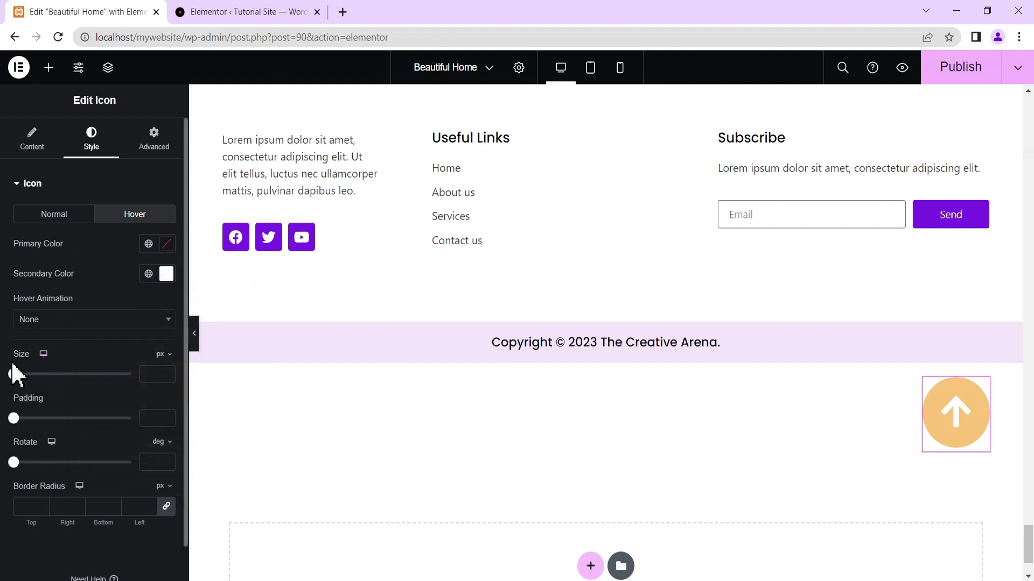
click(150, 374)
text(20)
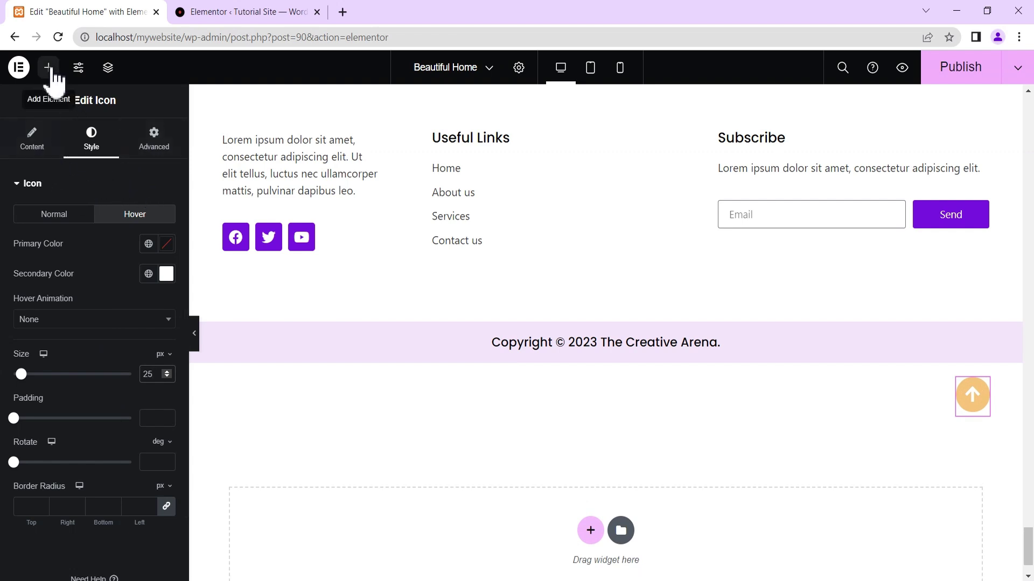
- Find the Progress Tracker widget by searching for "progres" and place it above the arrow icon in the same container
click(48, 67)
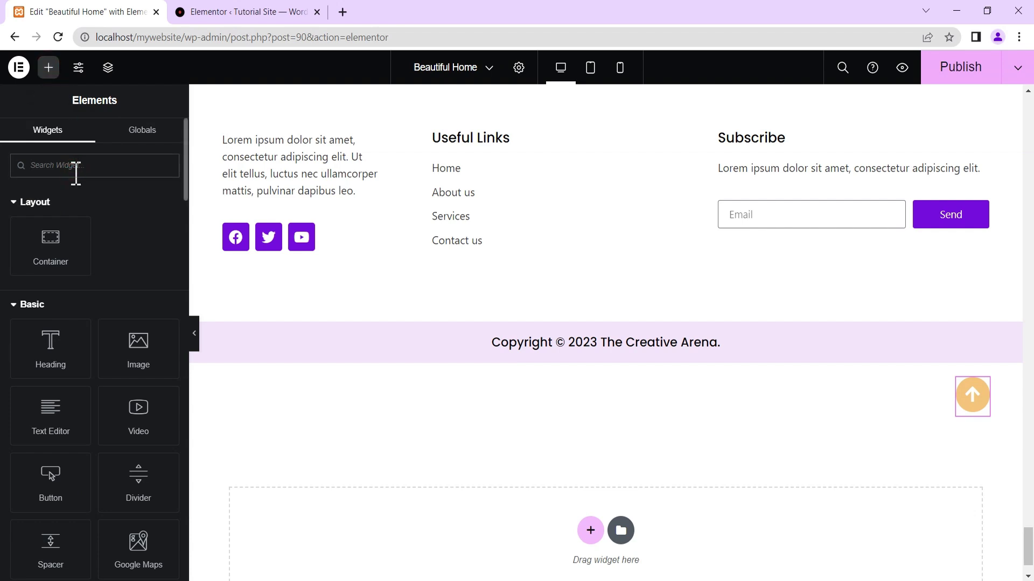
text(prpd)
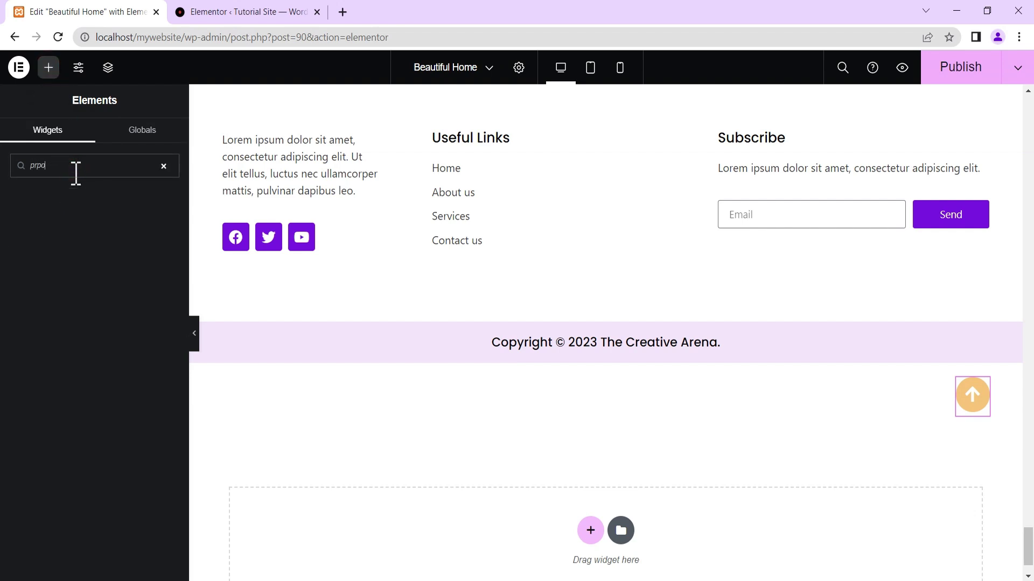
key(BackSpace)
text(ogres)
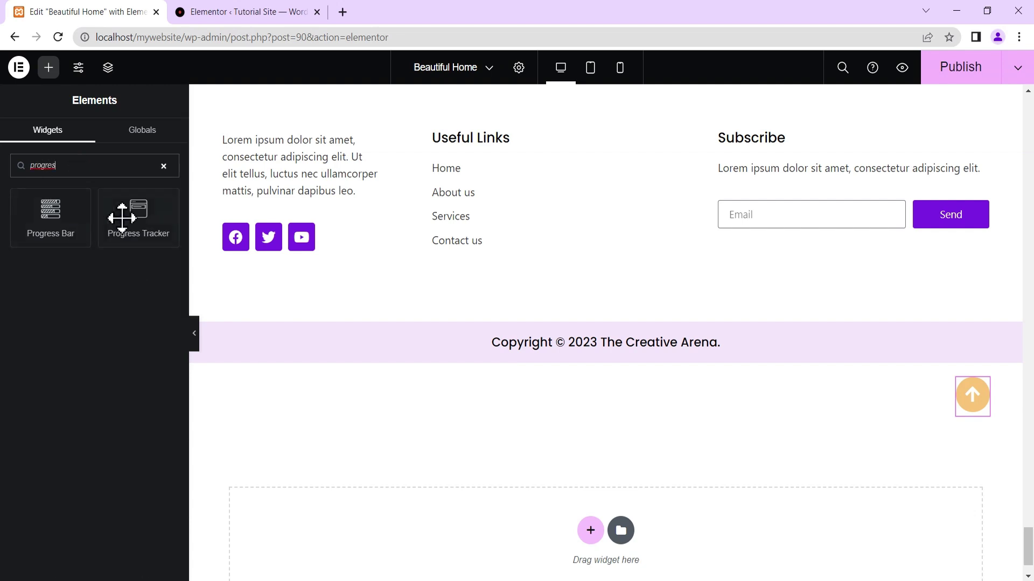
drag(127, 215, 966, 390)
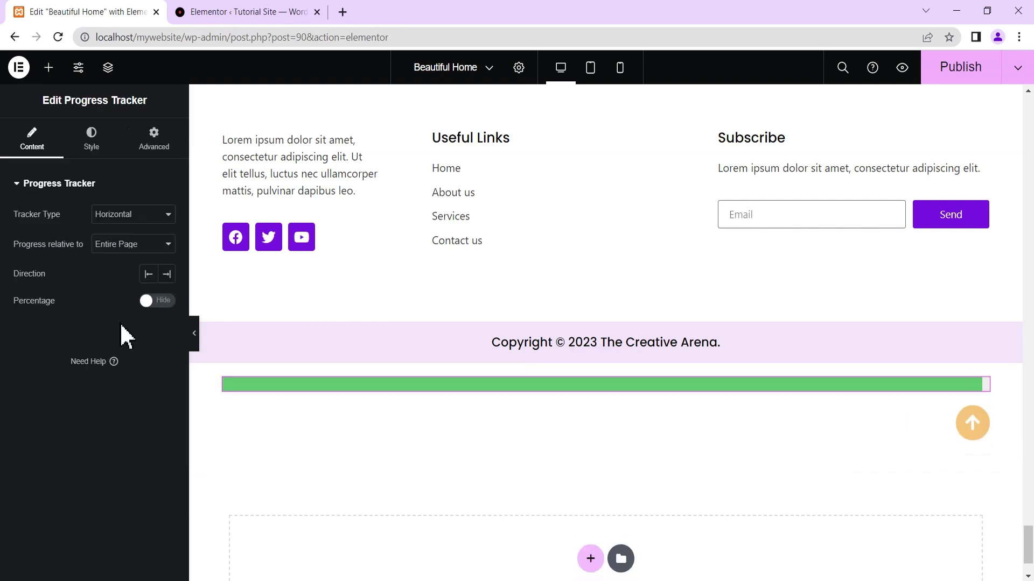
- Change the progress tracker's type to Circular and set its size to 70 px
click(119, 216)
click(114, 239)
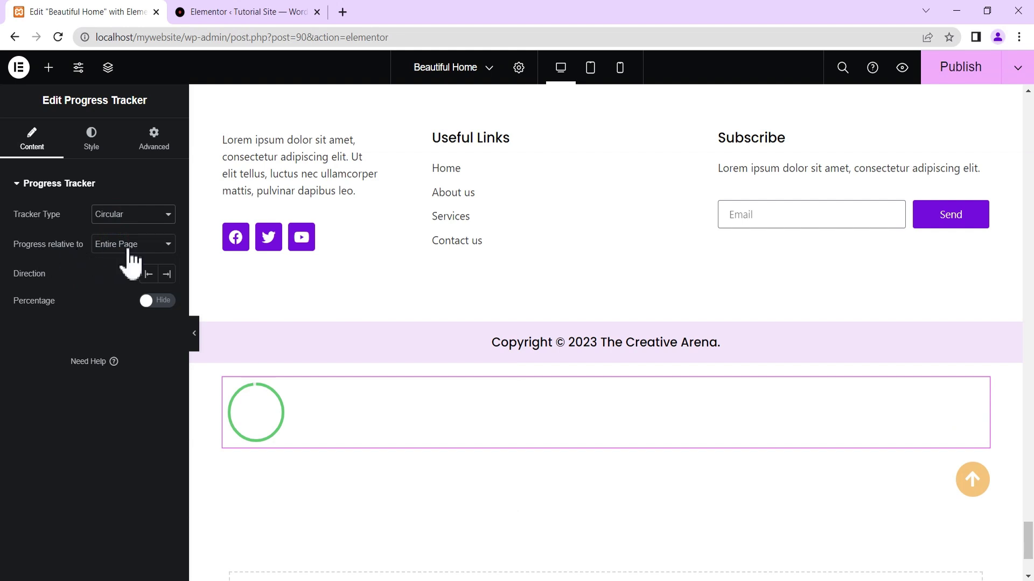
click(92, 143)
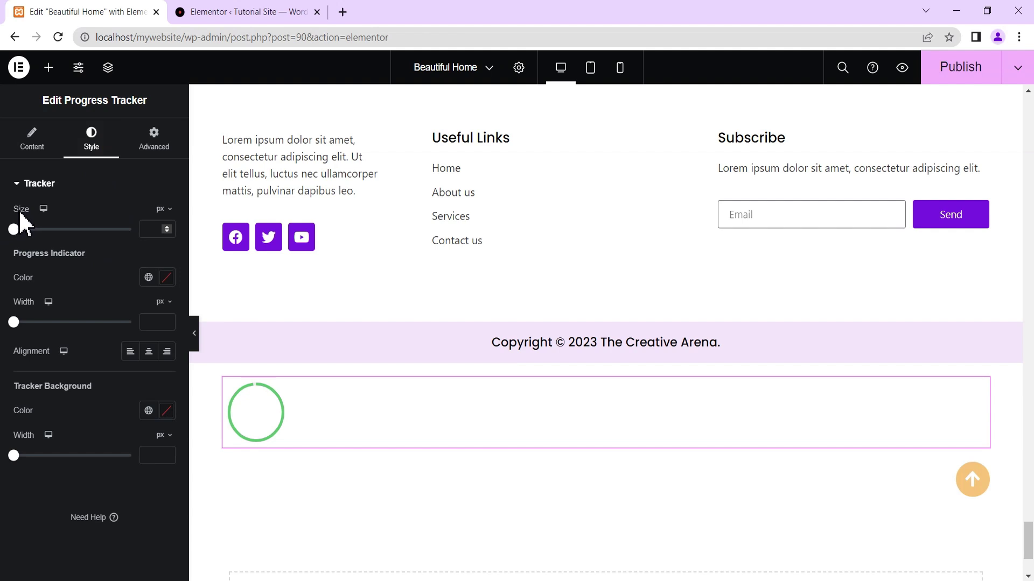
click(149, 229)
text(7)
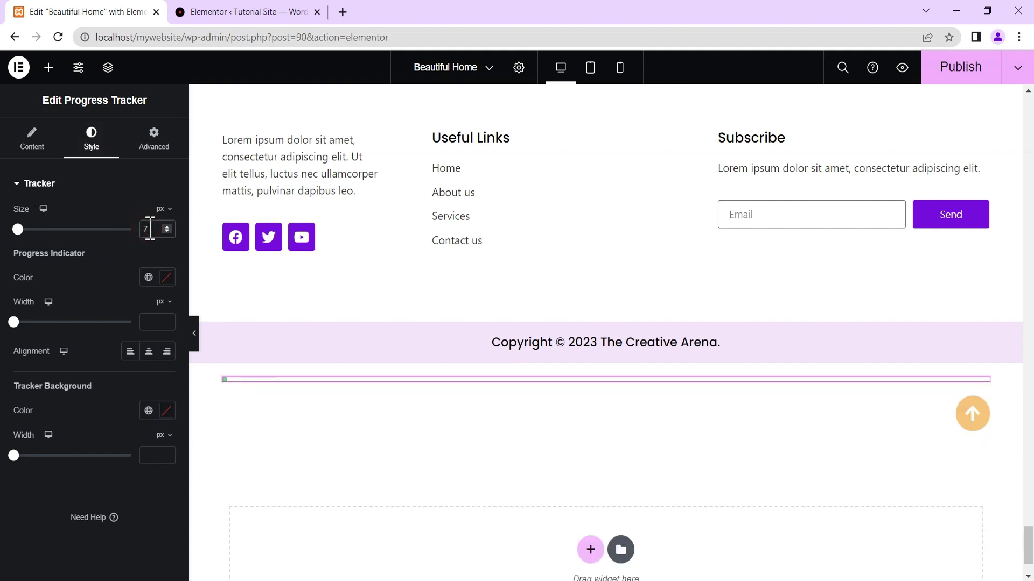
text(0)
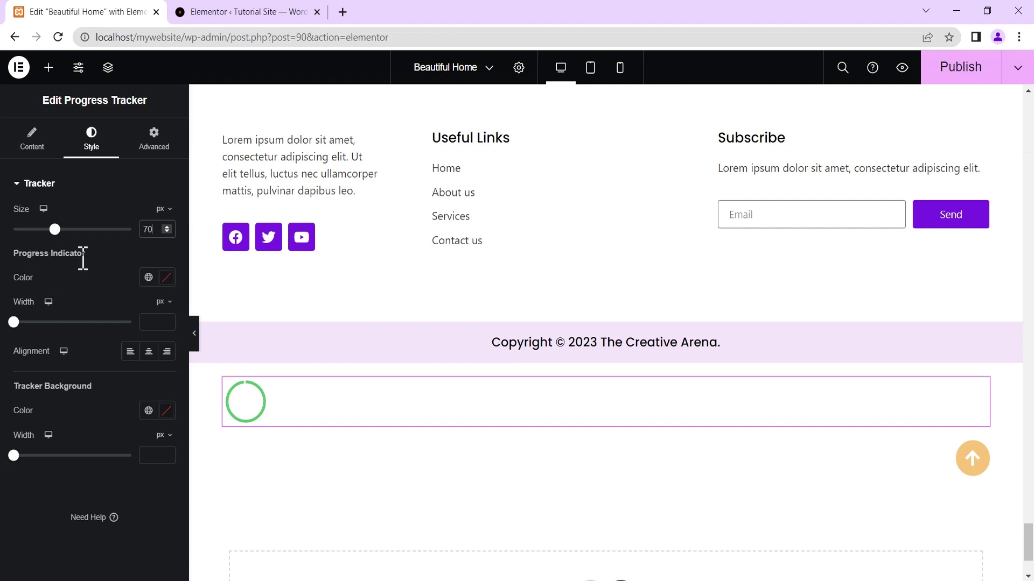
- Set the tracker's progress indicator color to #F4C47C and its width to 10 px
click(167, 283)
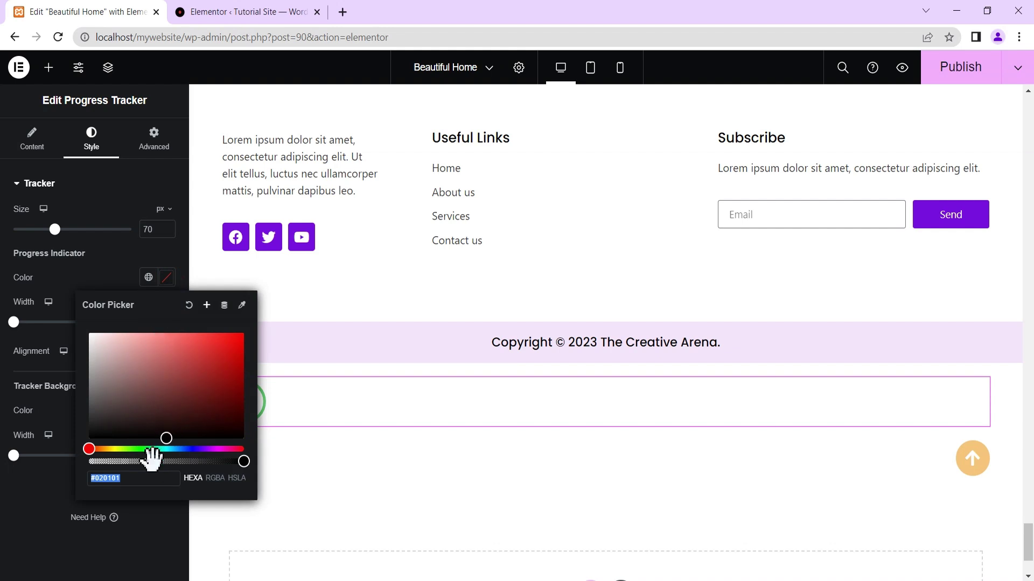
text(#F4C47C)
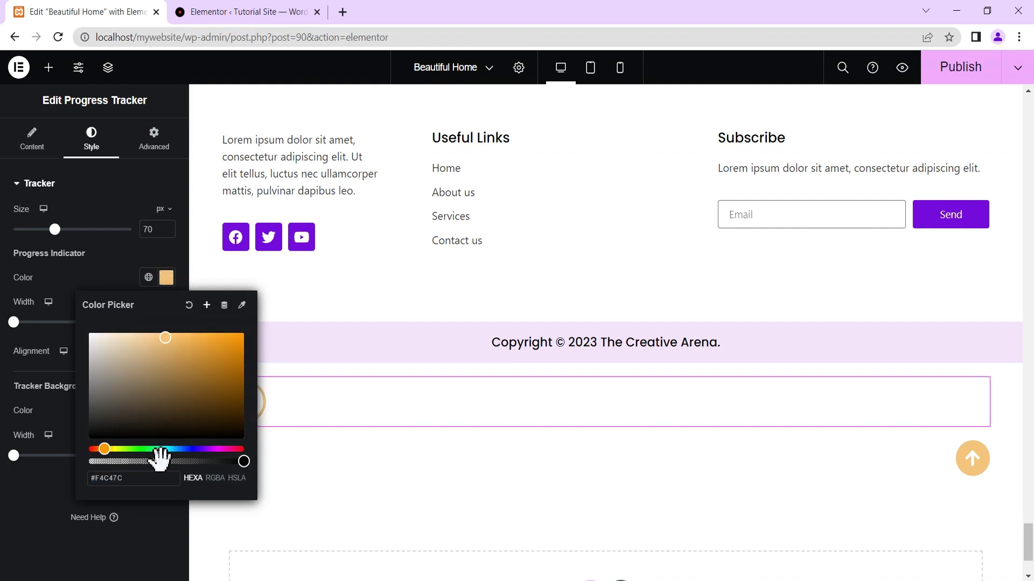
click(87, 259)
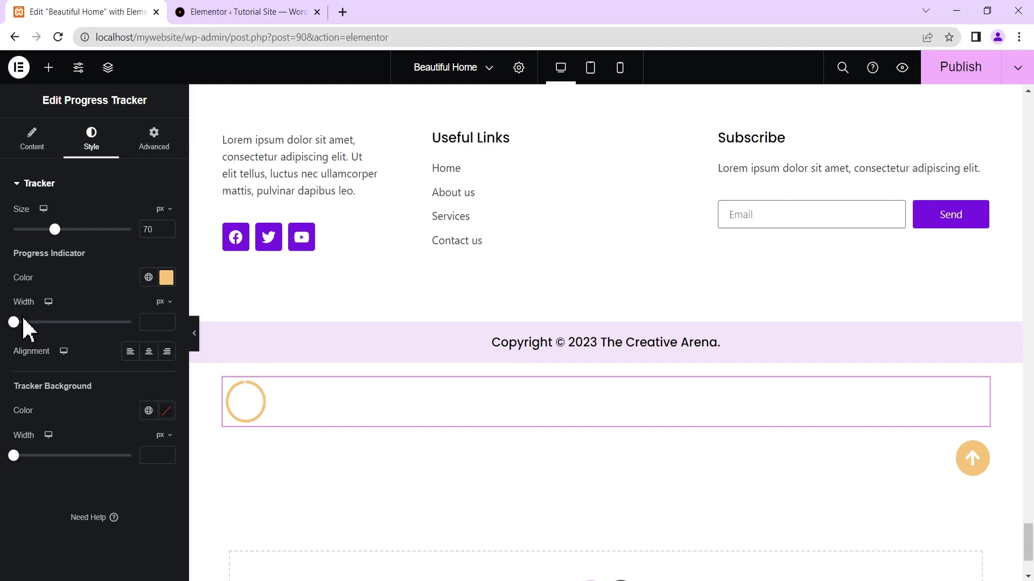
click(144, 322)
text(10)
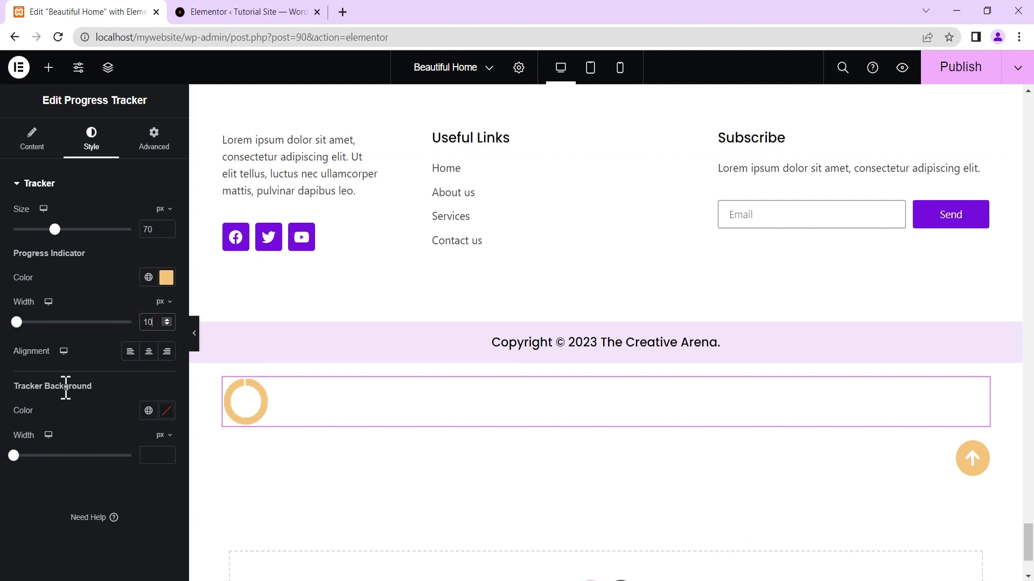
- Make the tracker's background color fully transparent with #02010100
click(166, 411)
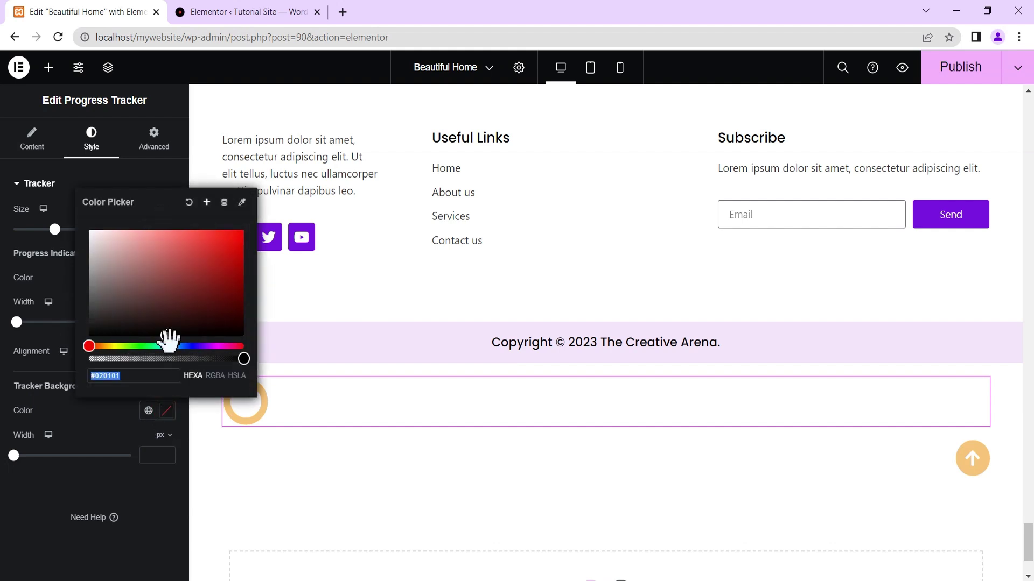
drag(244, 358, 71, 372)
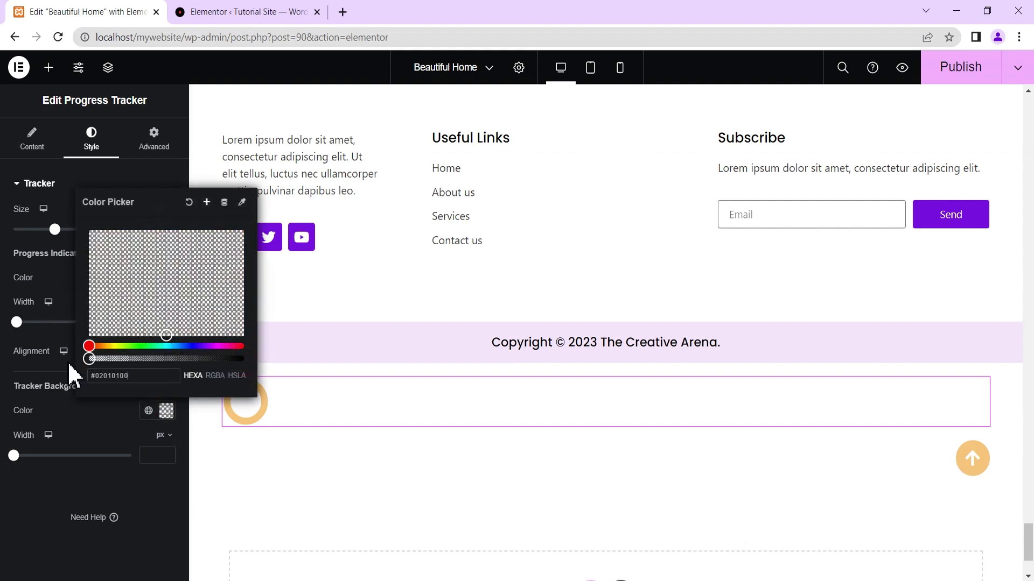
click(76, 415)
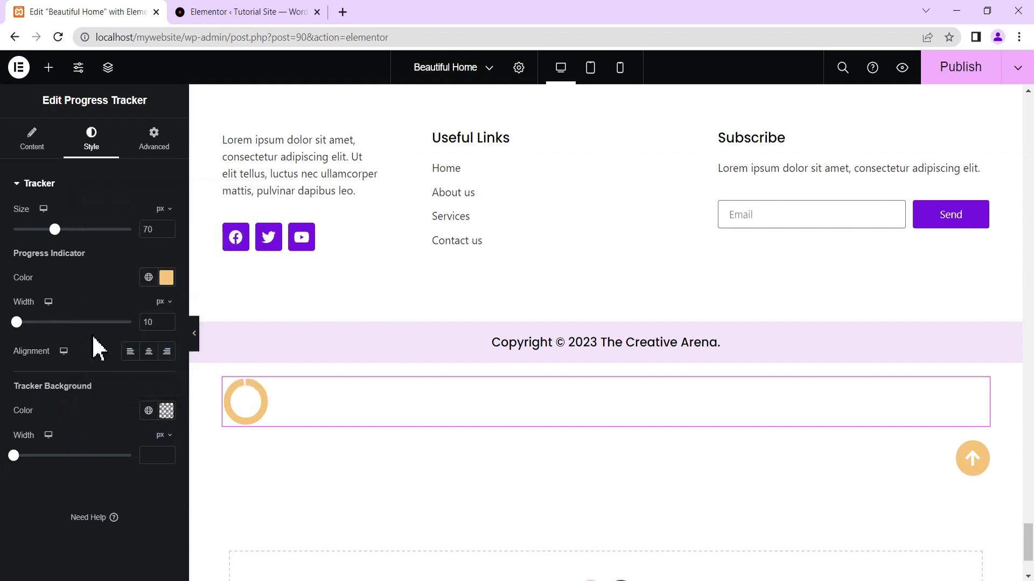
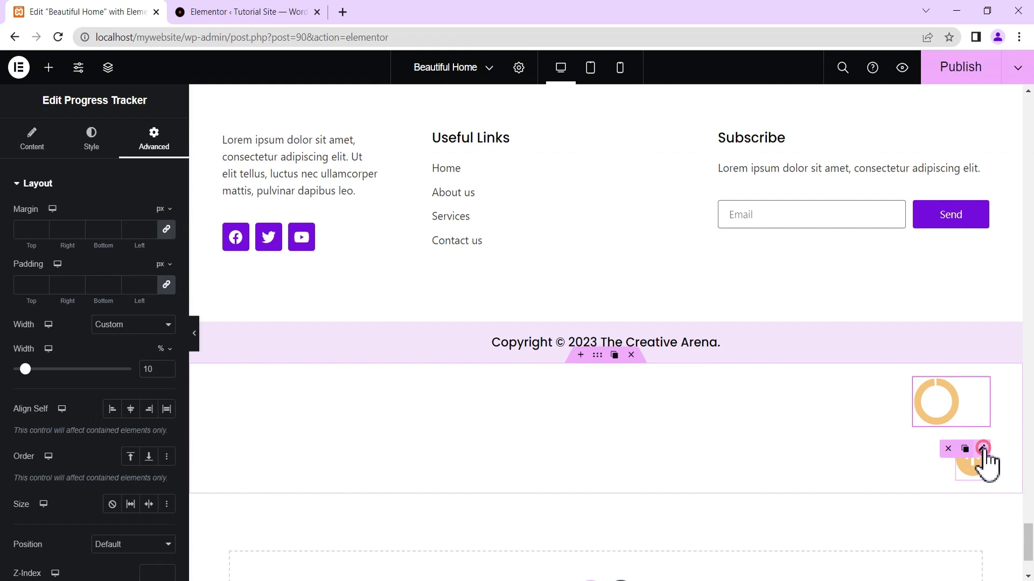
- Unlink the arrow icon's margin values and set its top margin to -70 px
click(983, 450)
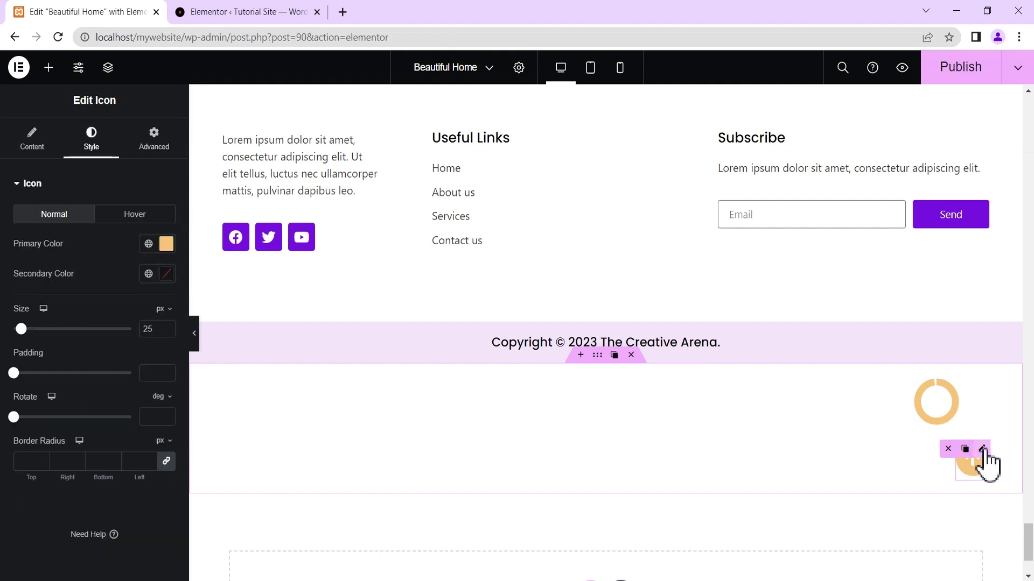
click(154, 147)
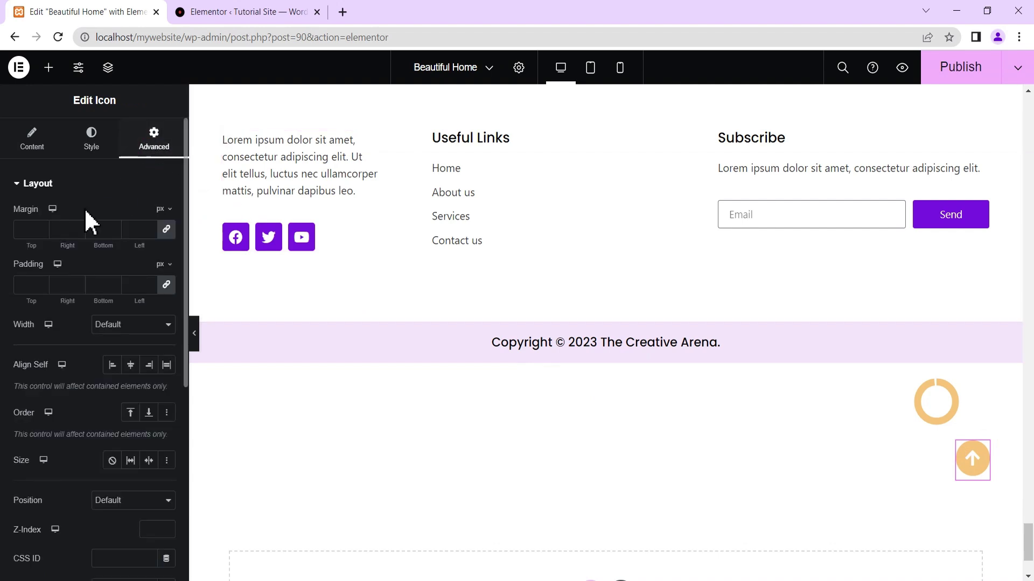
click(166, 229)
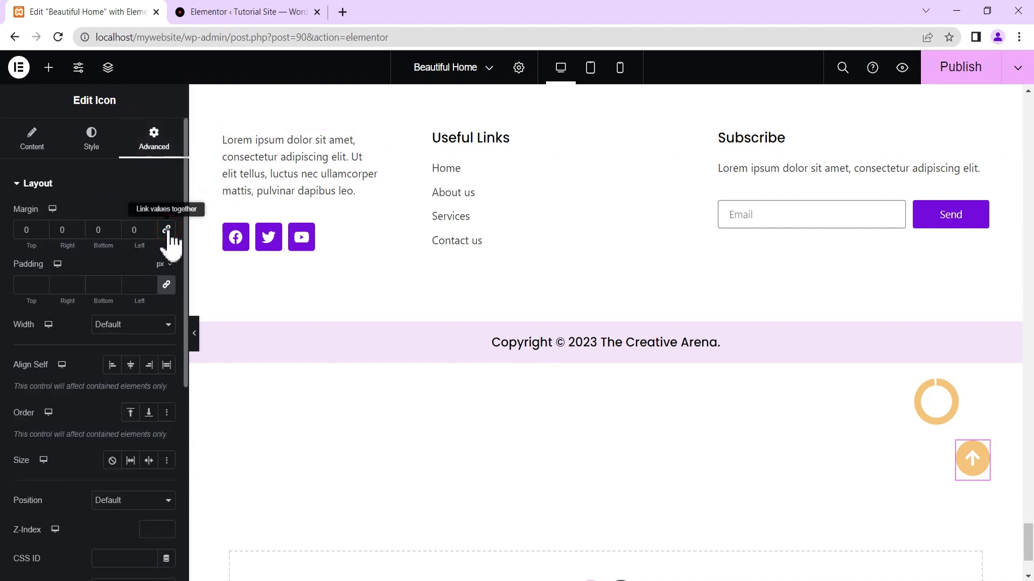
click(42, 232)
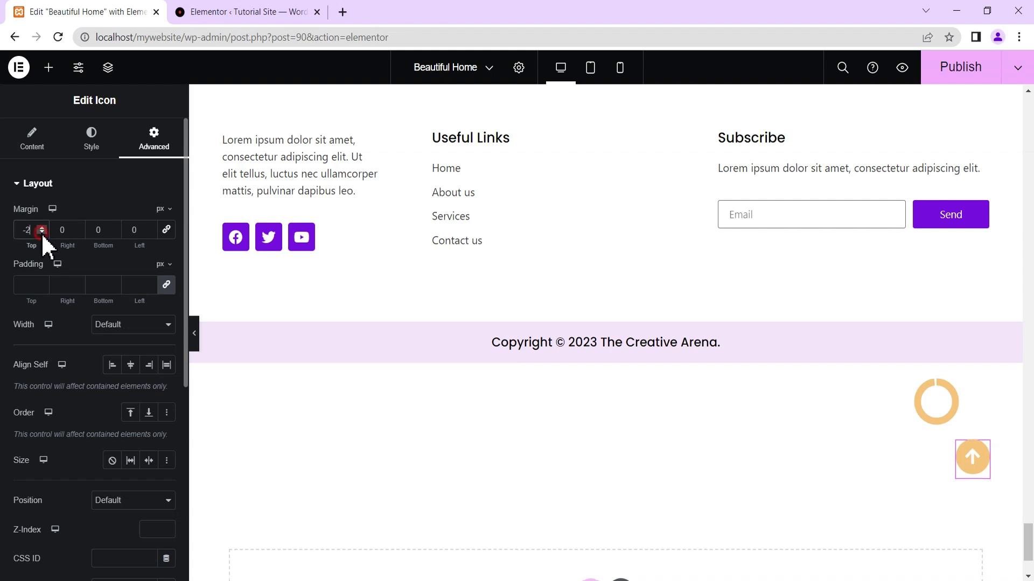
click(41, 232)
click(41, 233)
click(41, 233)
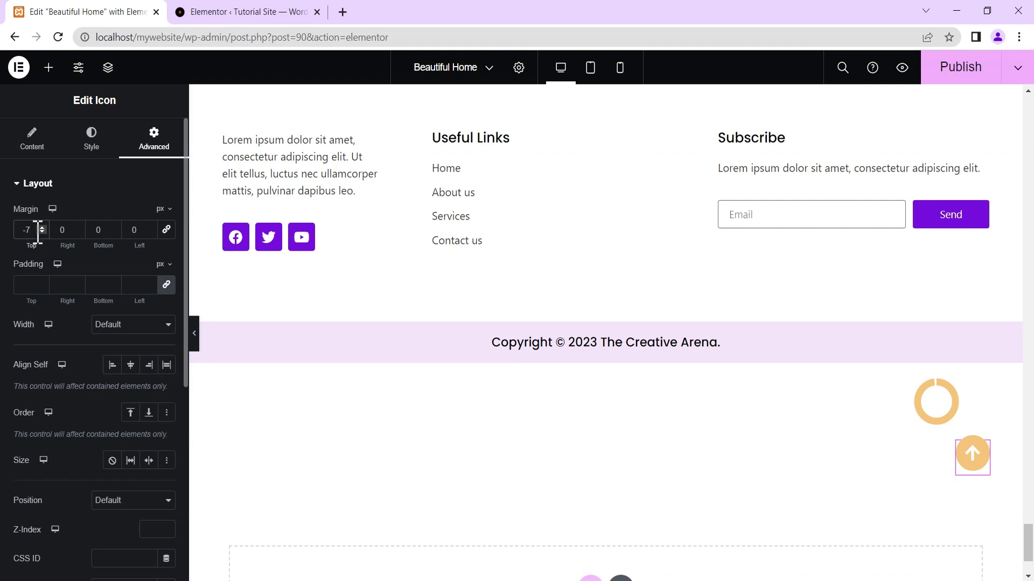
text(0)
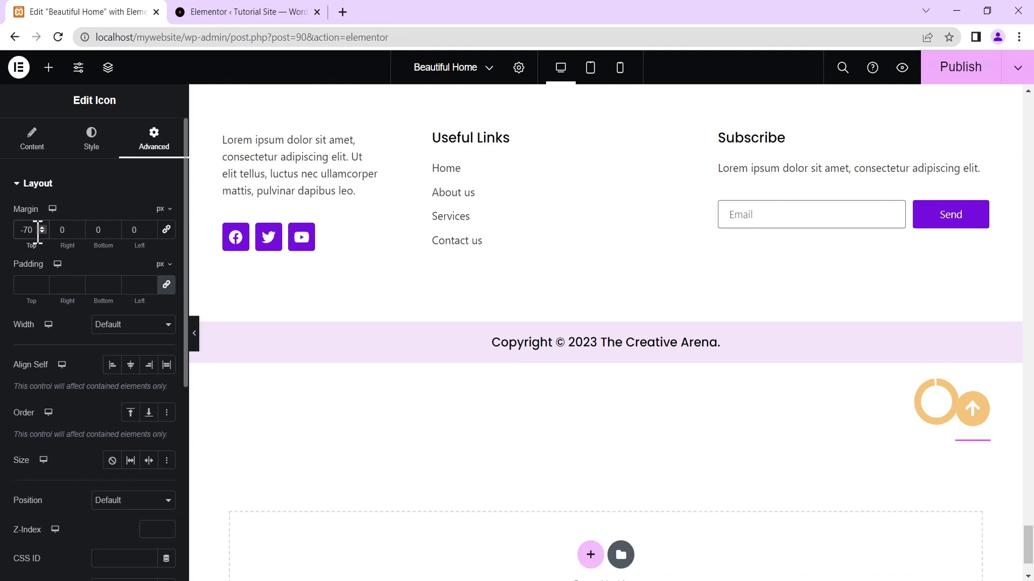
- Set the arrow icon's top margin to -79 px and right margin to 54 px, centring it inside the progress ring
click(41, 226)
click(42, 231)
click(42, 231)
click(41, 231)
click(42, 231)
click(41, 231)
click(41, 230)
click(41, 231)
click(41, 231)
click(42, 231)
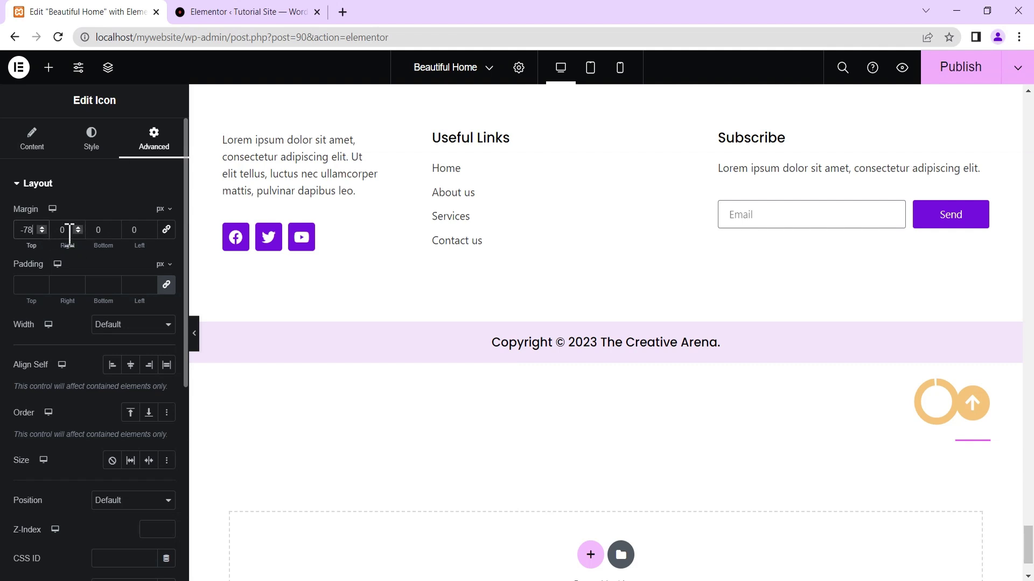
drag(79, 226, 78, 227)
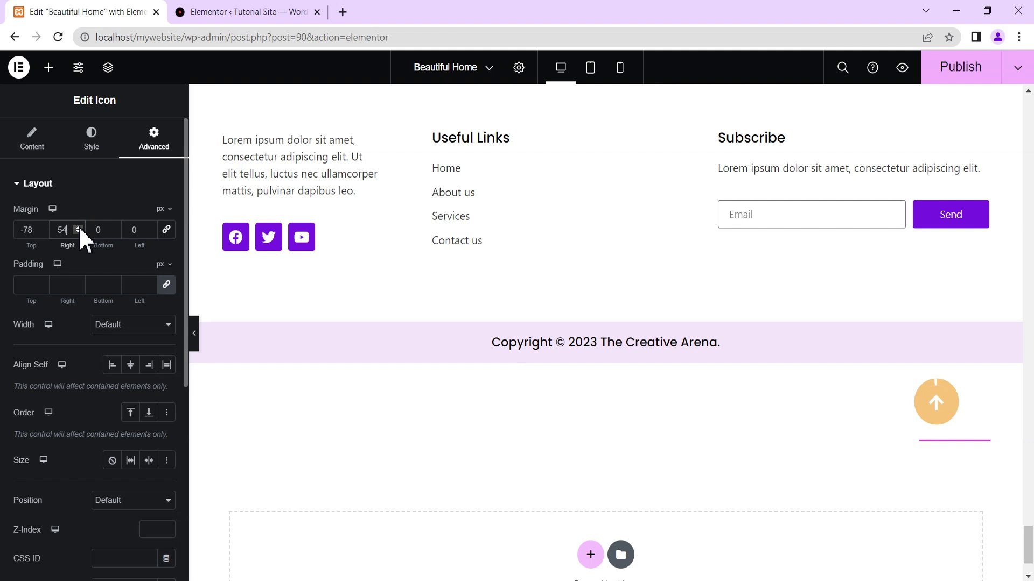
click(41, 226)
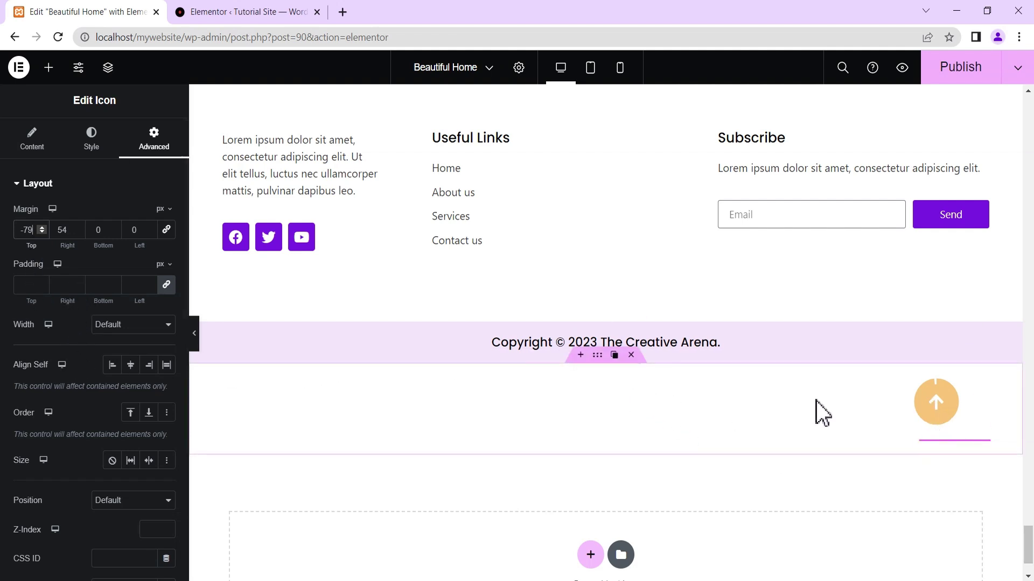
- Set the Z-index of the container holding the tracker and arrow icon to 5
click(598, 356)
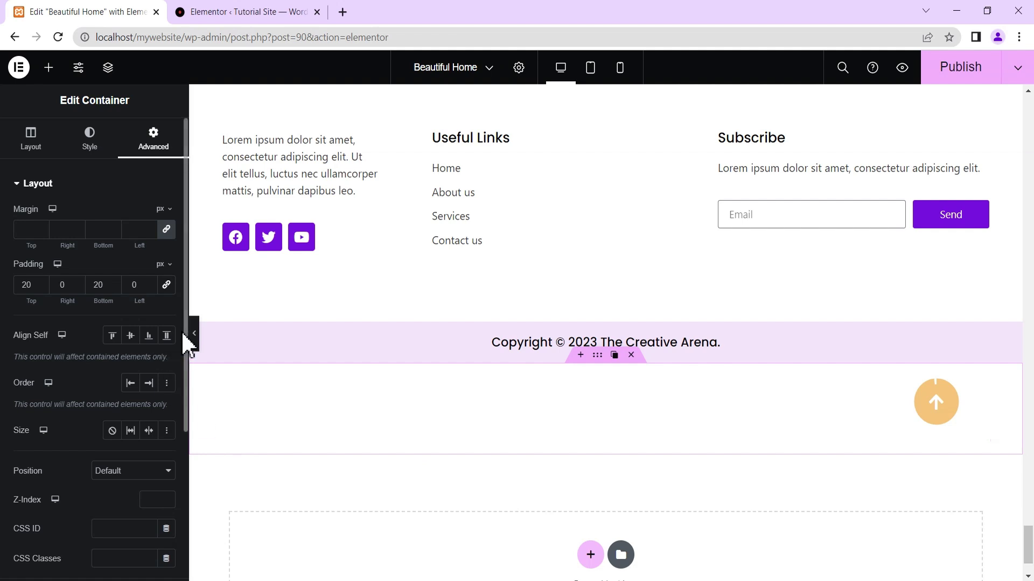
scroll(188, 356, down, 1)
click(154, 429)
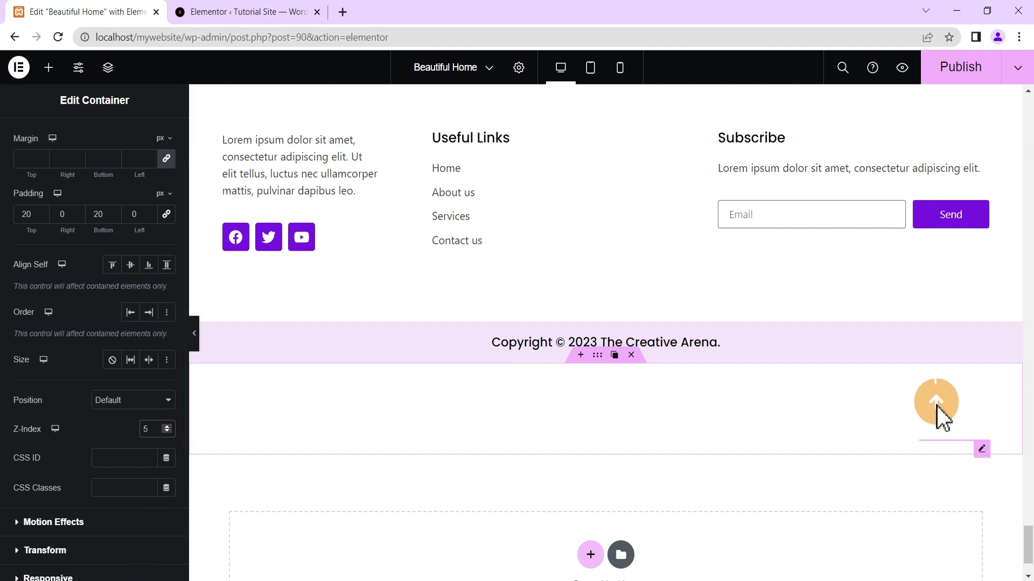
- Set the arrow icon's link to #top
click(936, 404)
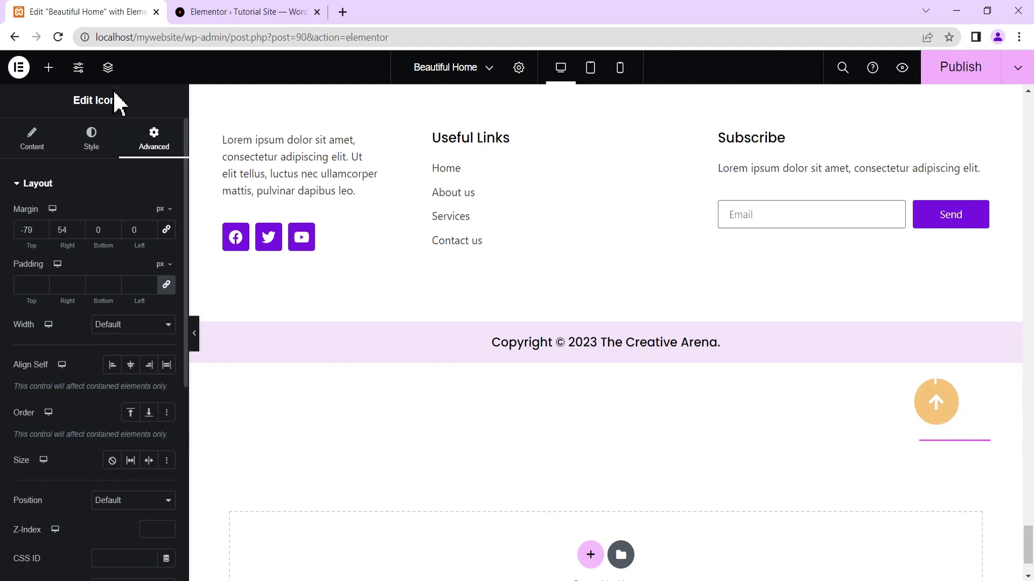
click(107, 67)
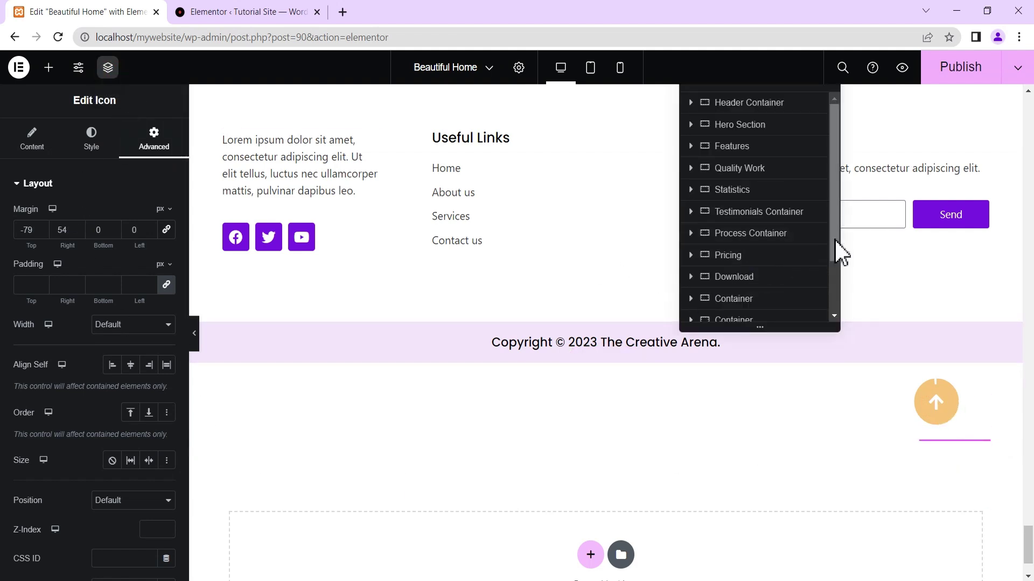
drag(834, 240, 835, 322)
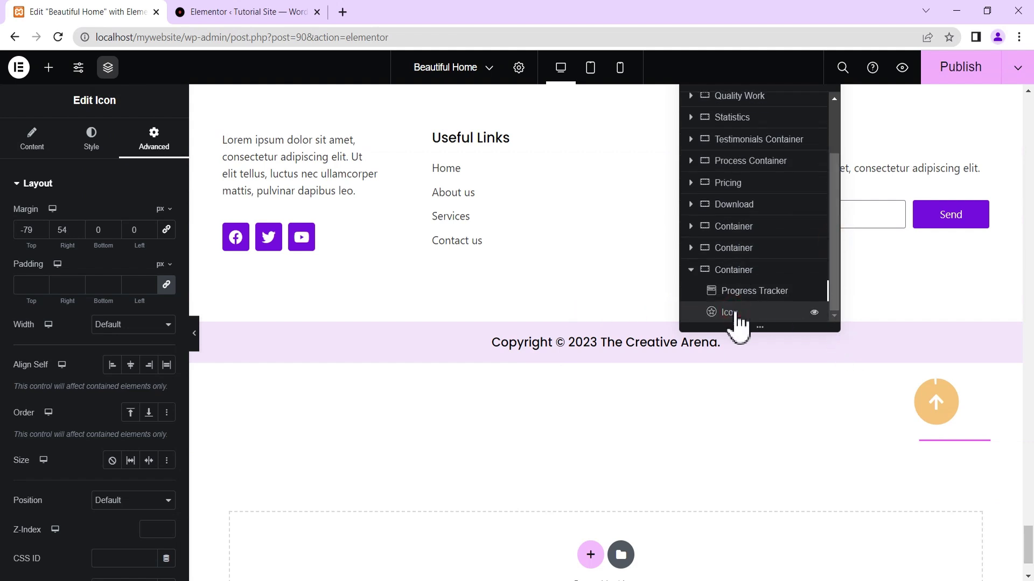
click(34, 153)
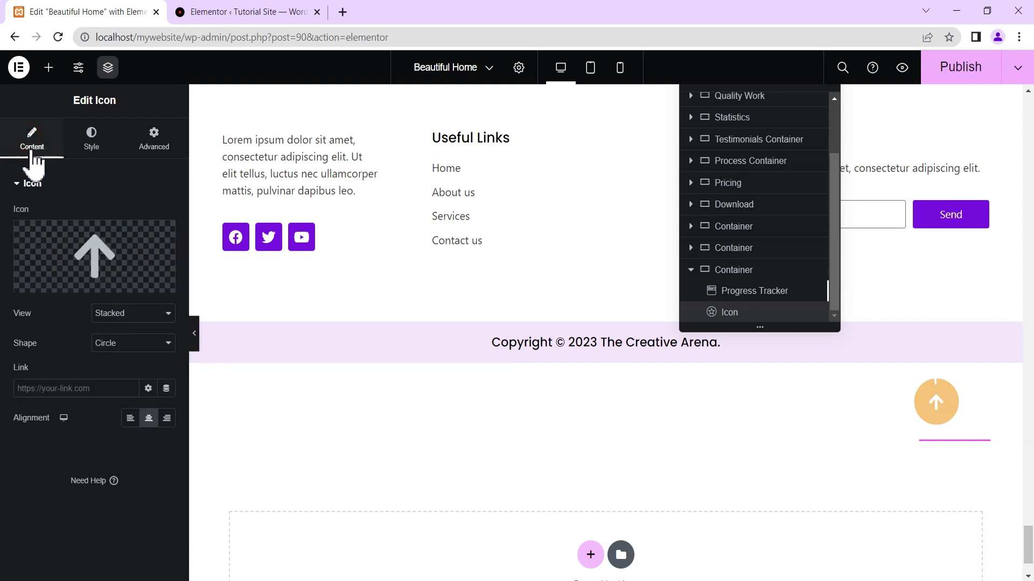
click(20, 388)
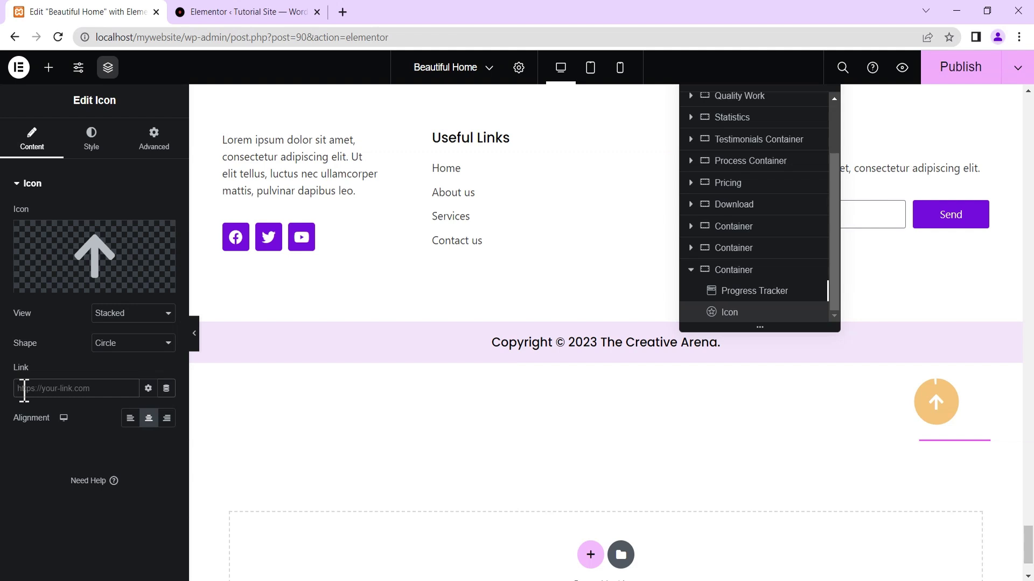
text(#top)
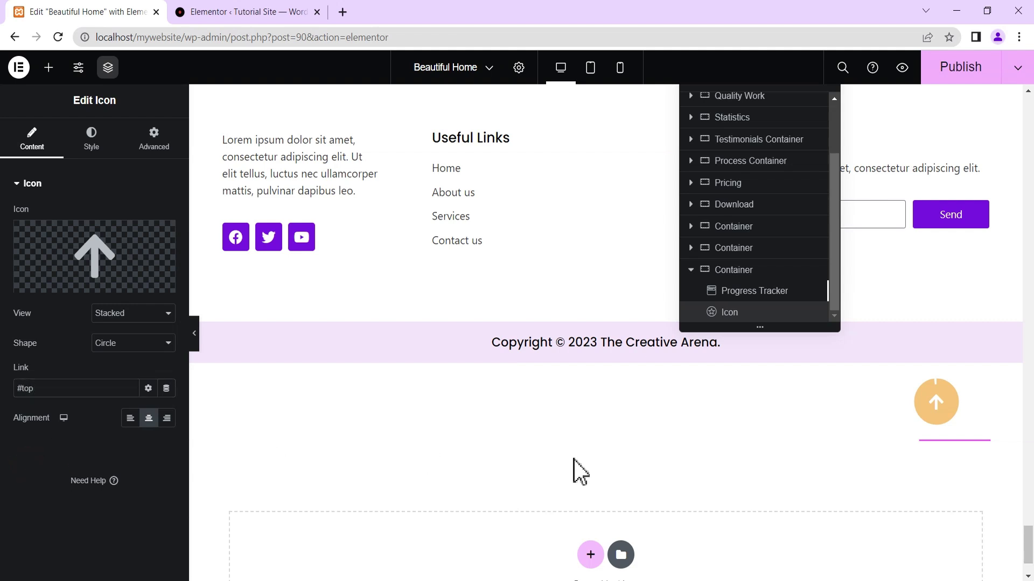
- Give the Header Container the CSS ID top and test the arrow icon's link from the end of the page
drag(1027, 543, 1031, 110)
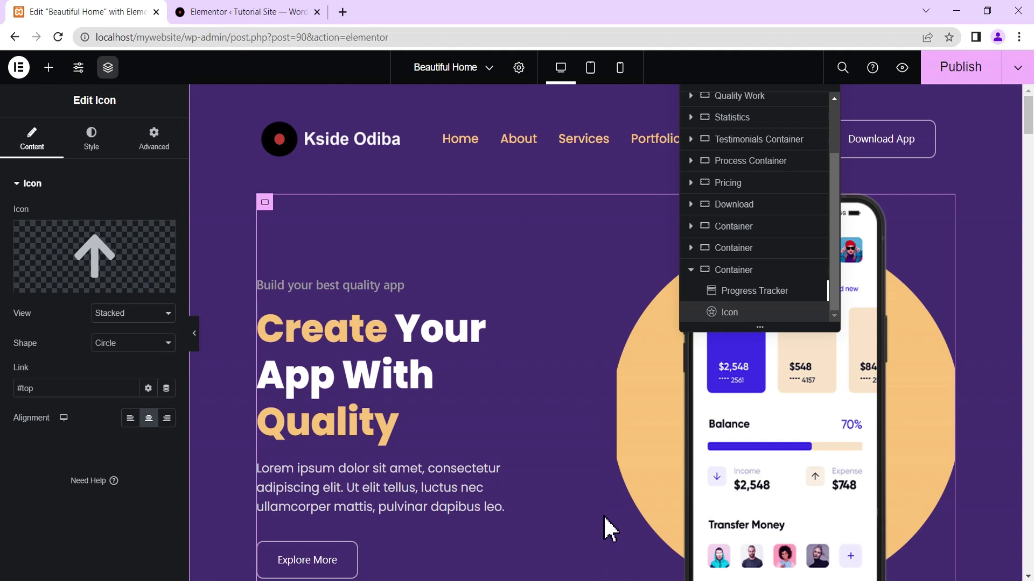
click(518, 110)
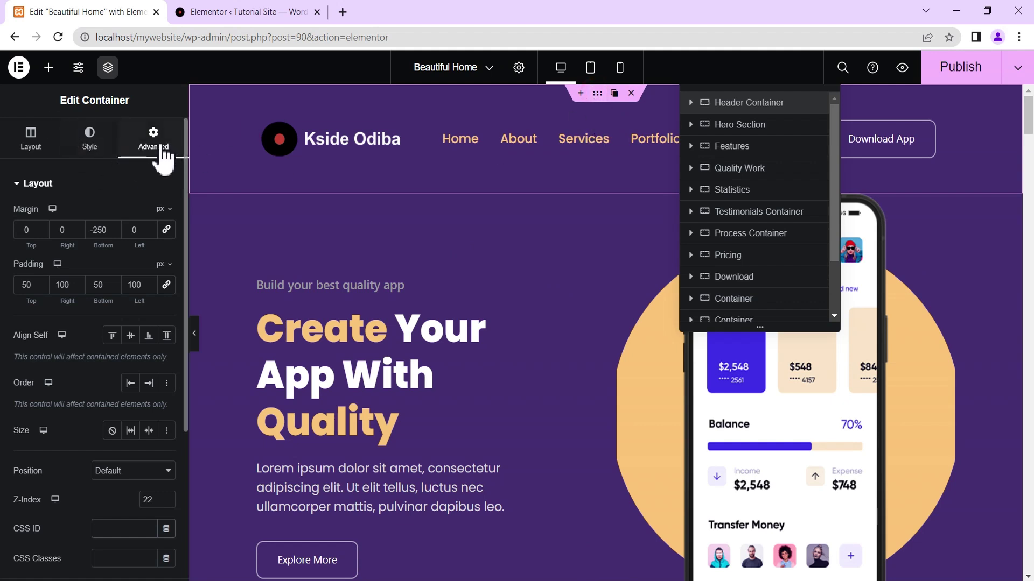
click(122, 530)
text(top)
drag(1027, 122, 1026, 555)
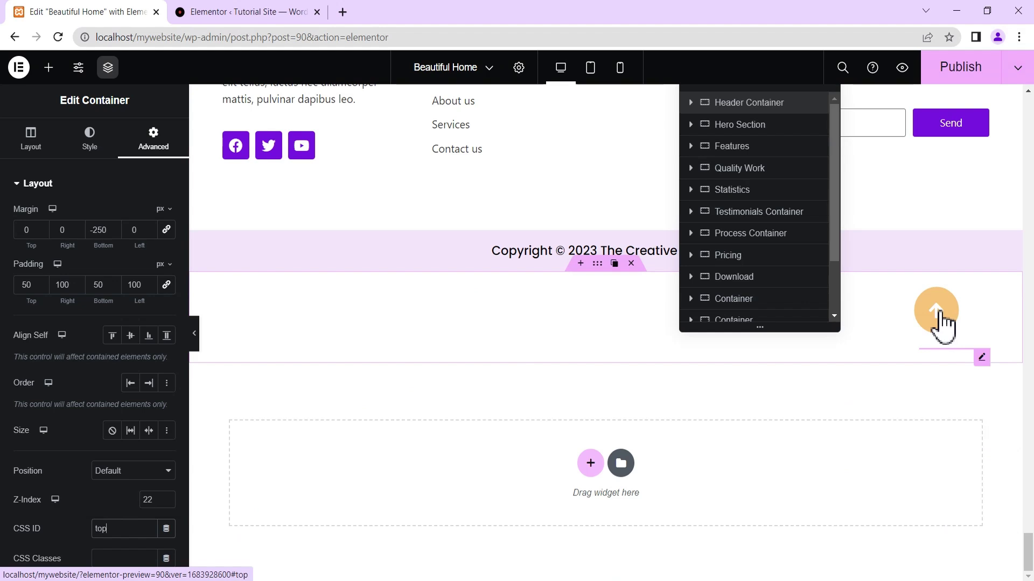
click(940, 317)
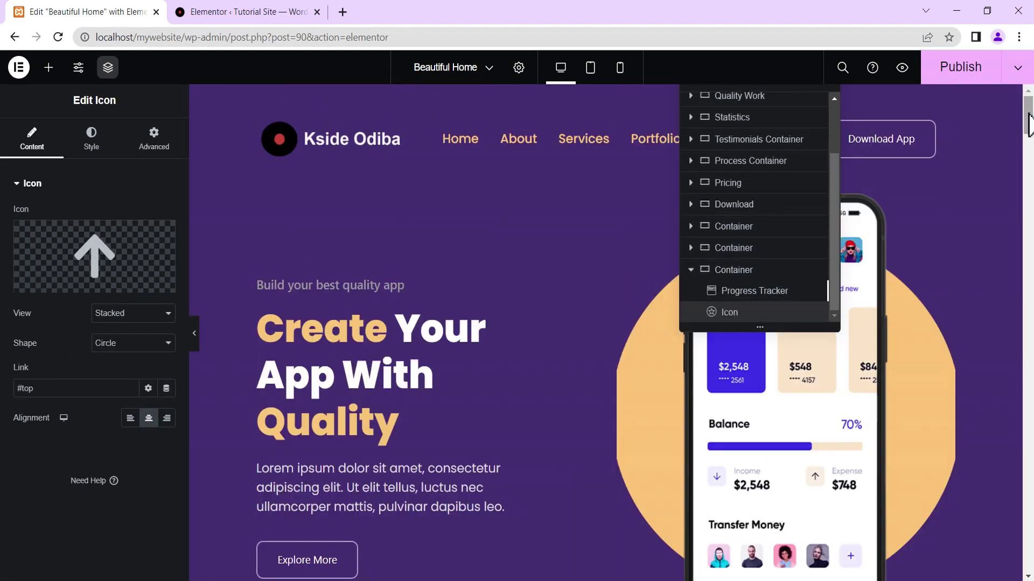
- Set the button container's position to Fixed with horizontal orientation Right and vertical orientation Bottom
drag(1028, 124, 1028, 554)
click(748, 270)
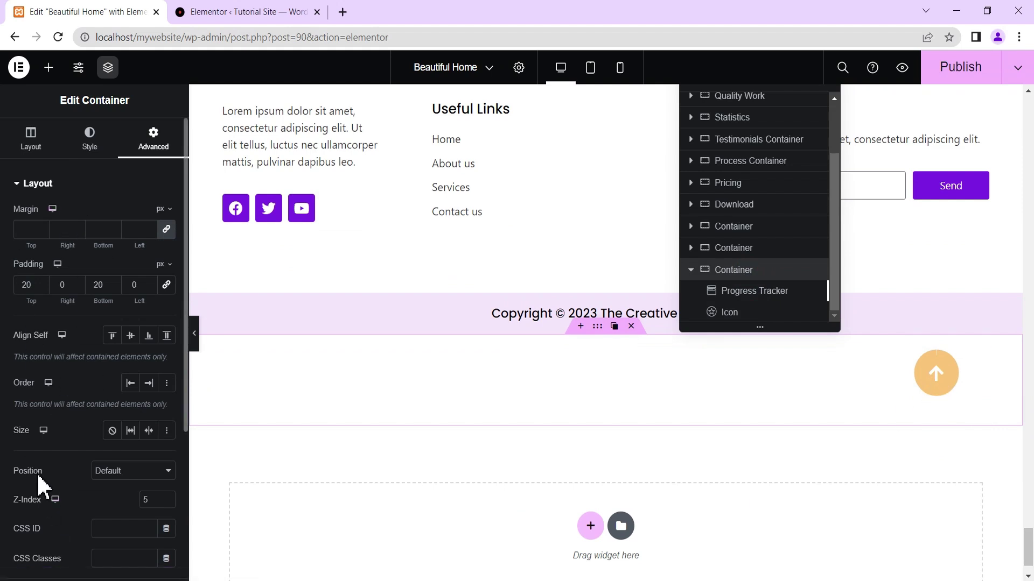
click(119, 473)
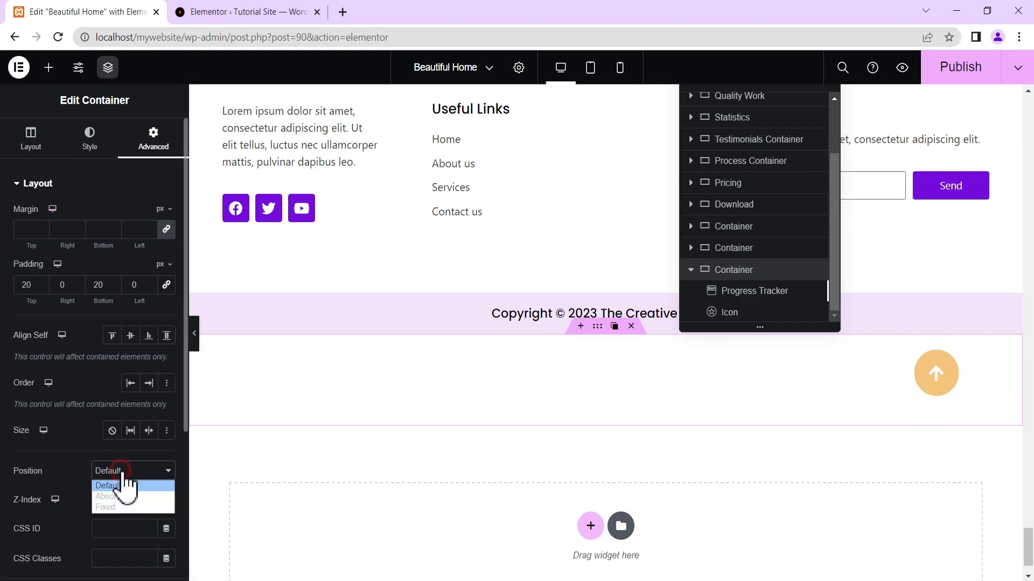
click(123, 508)
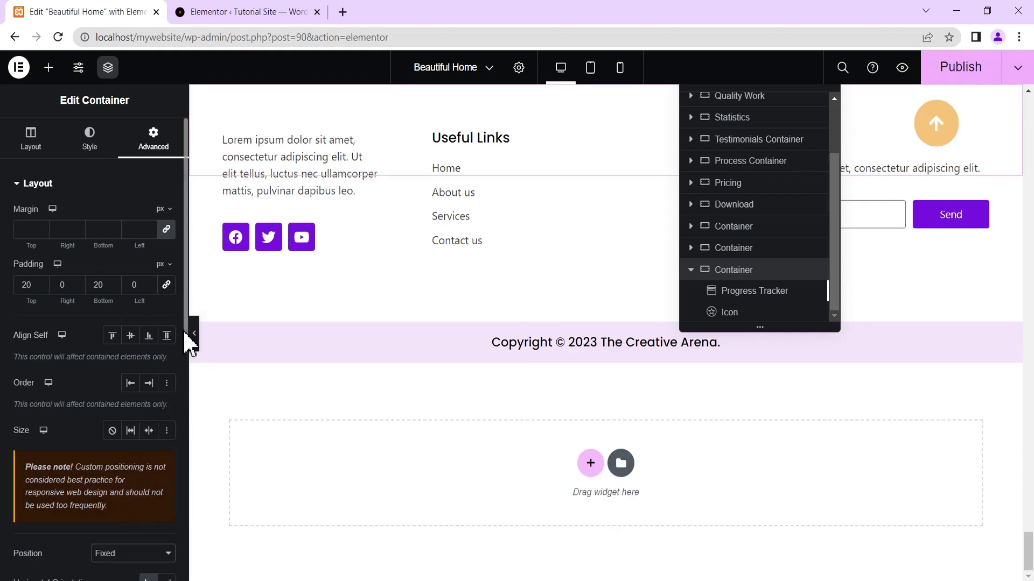
scroll(185, 334, down, 3)
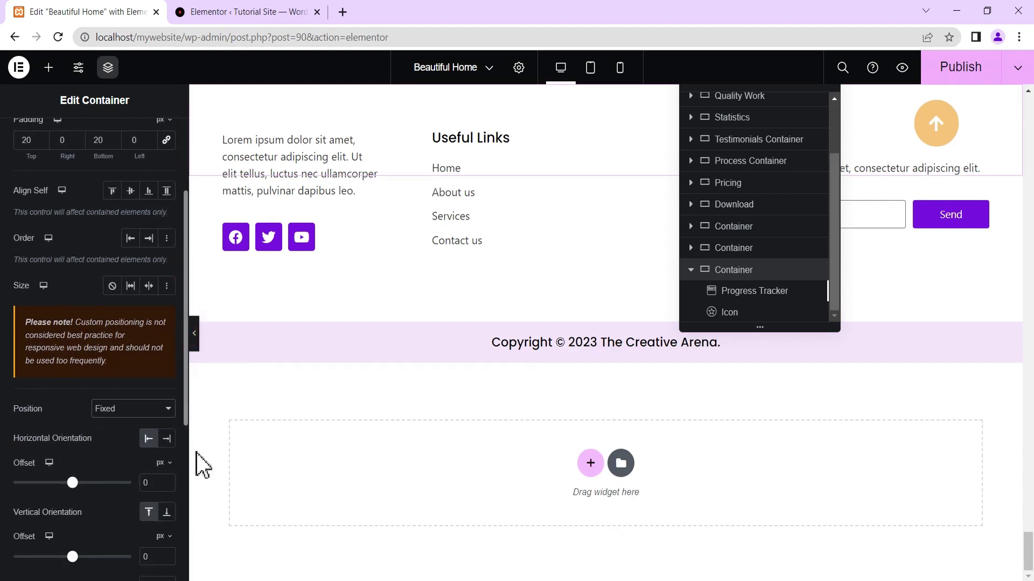
scroll(76, 438, down, 2)
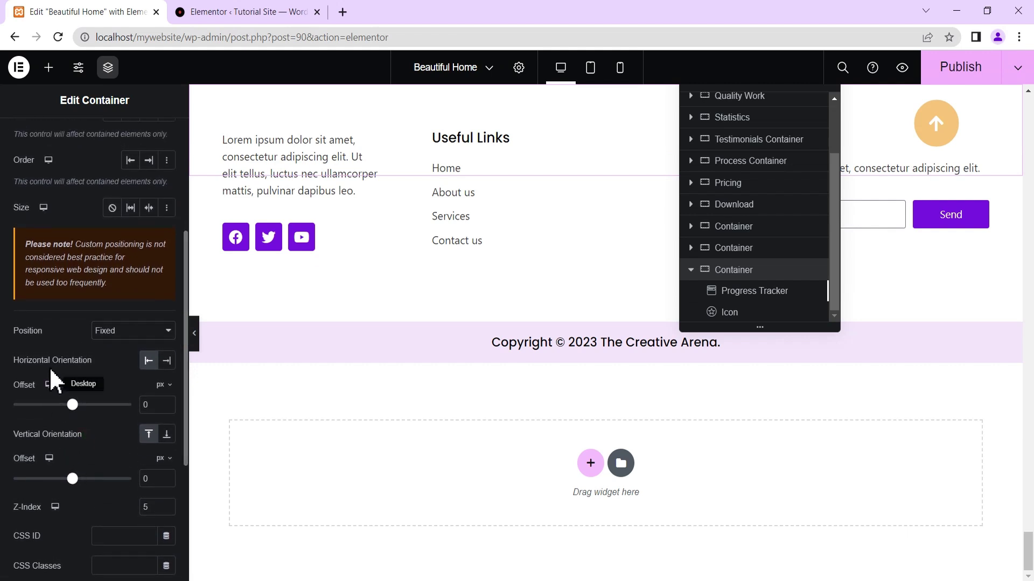
click(167, 360)
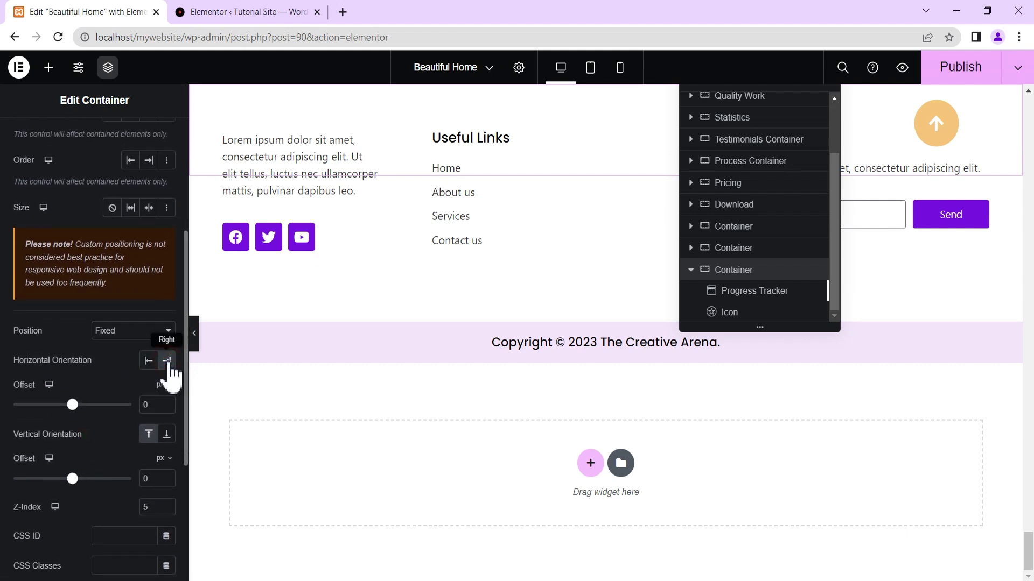
click(168, 437)
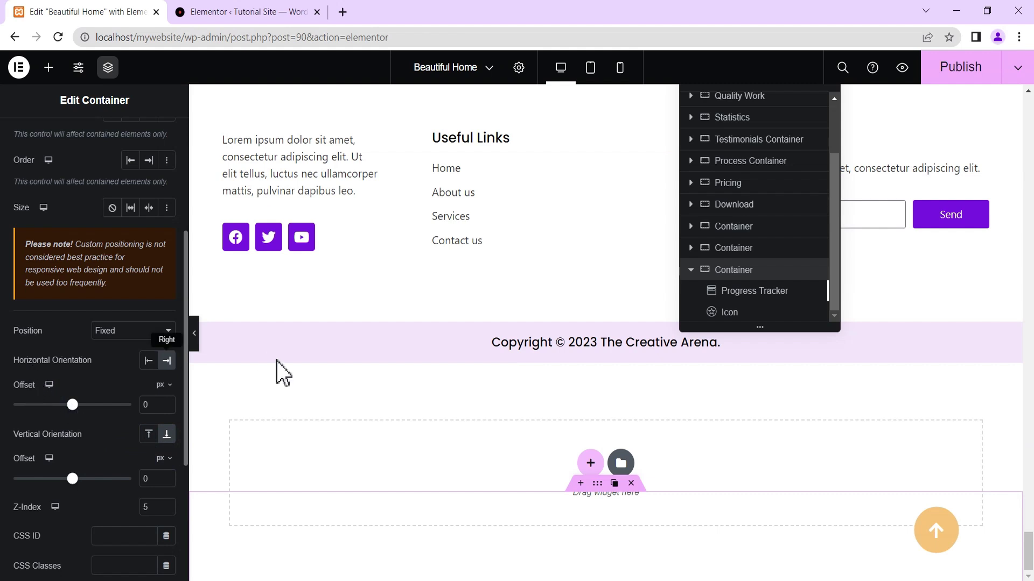
- Set the fixed container's horizontal offset to about -171 px, previewing the button's placement at full page width
click(195, 334)
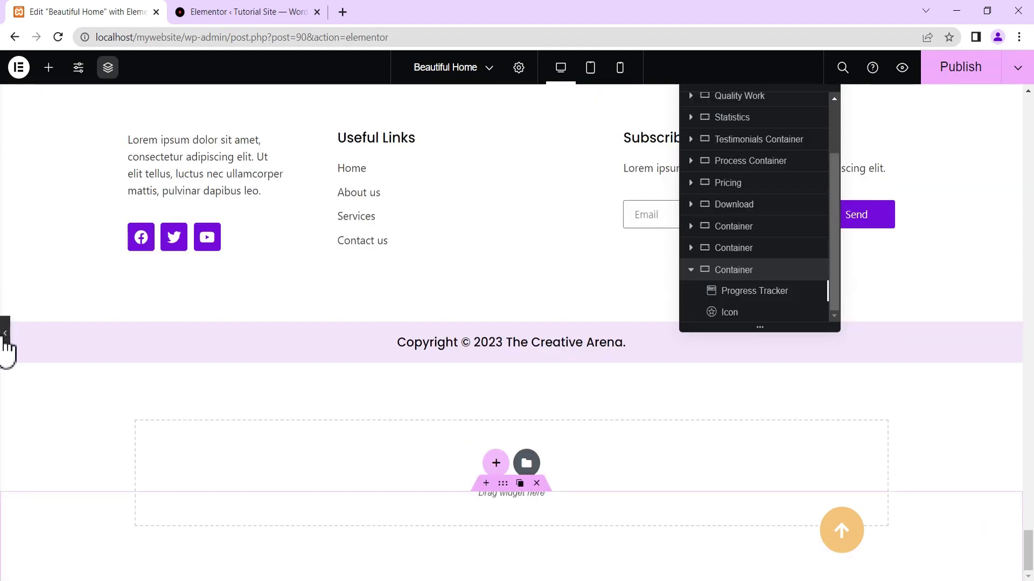
click(5, 333)
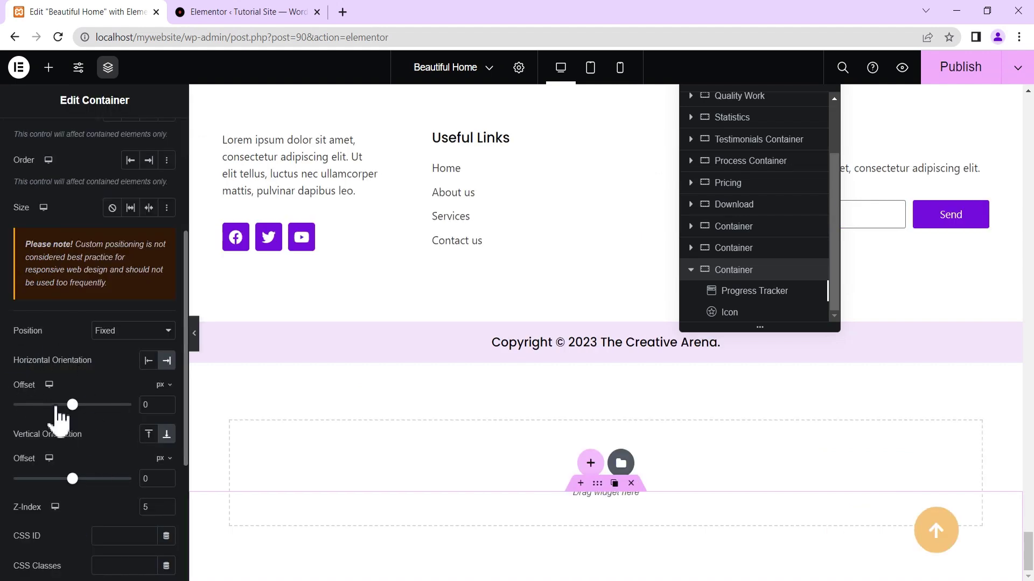
drag(73, 405, 63, 408)
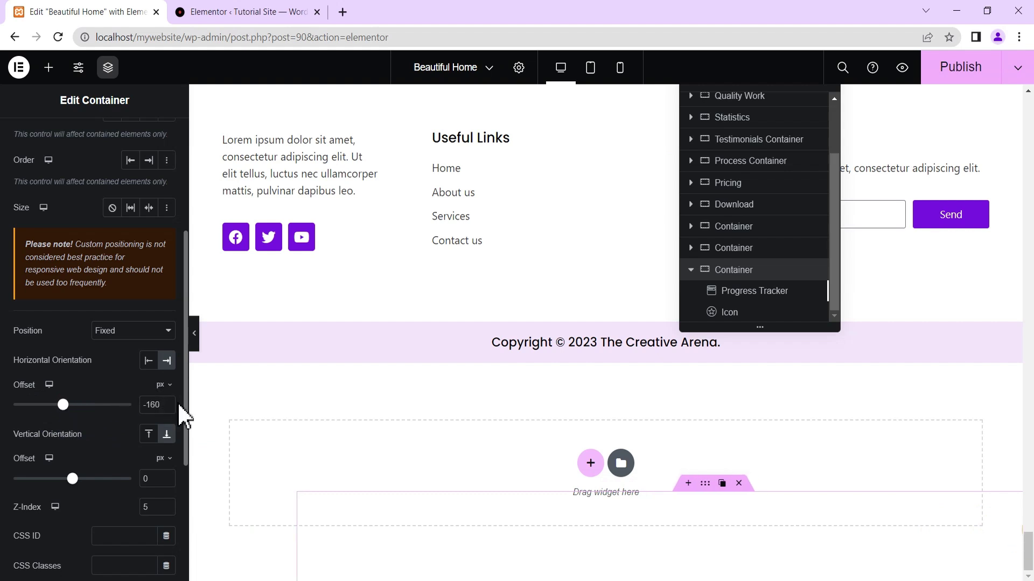
click(194, 342)
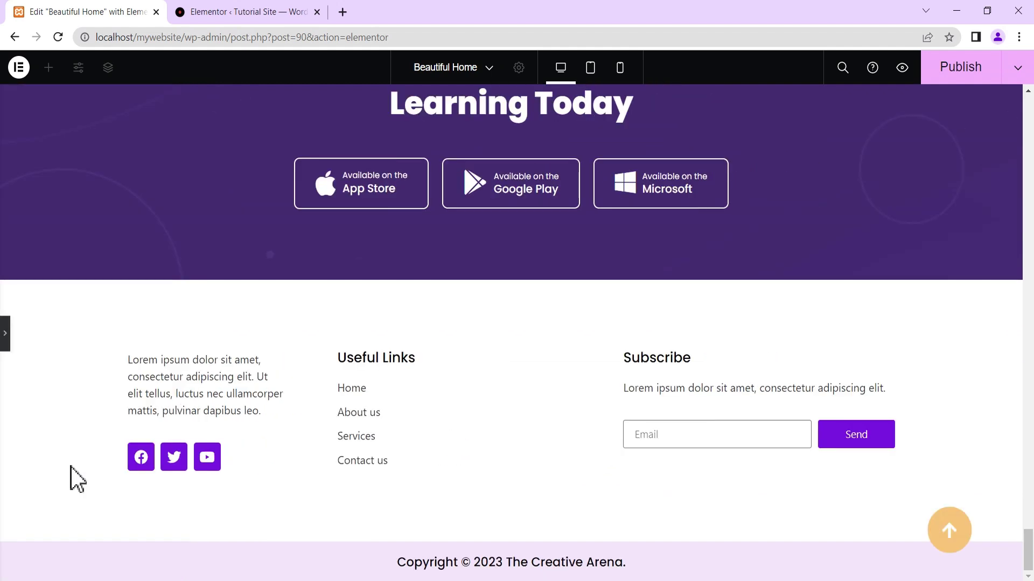
click(7, 338)
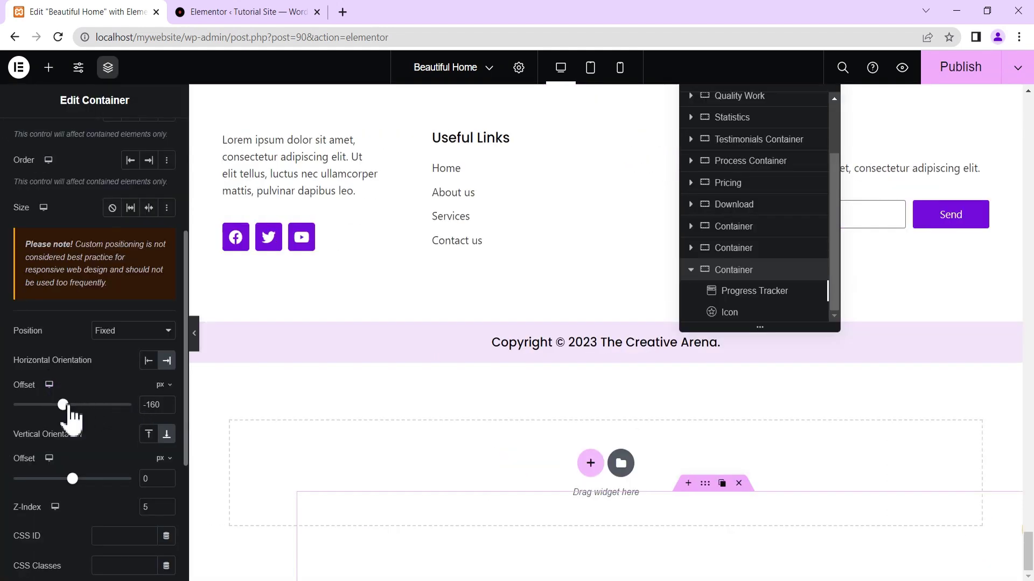
click(64, 404)
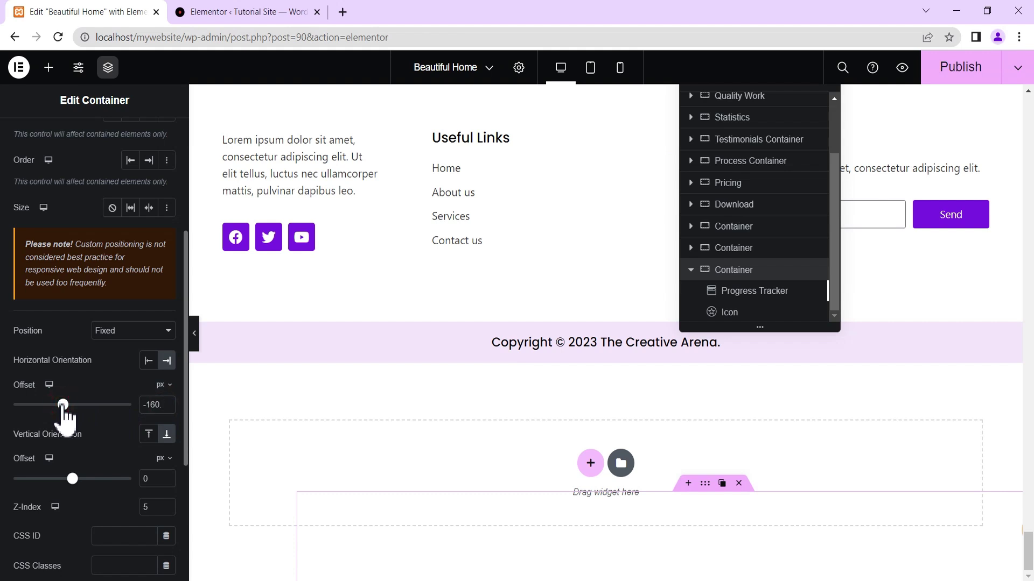
drag(63, 405, 63, 405)
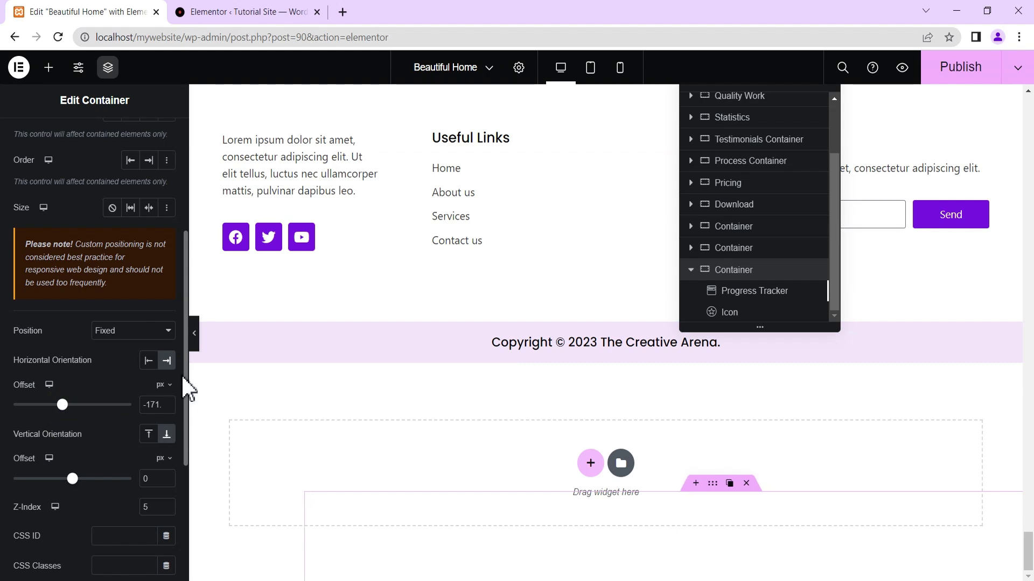
- Preview the page at full width and test the back-to-top button from the footer
click(194, 335)
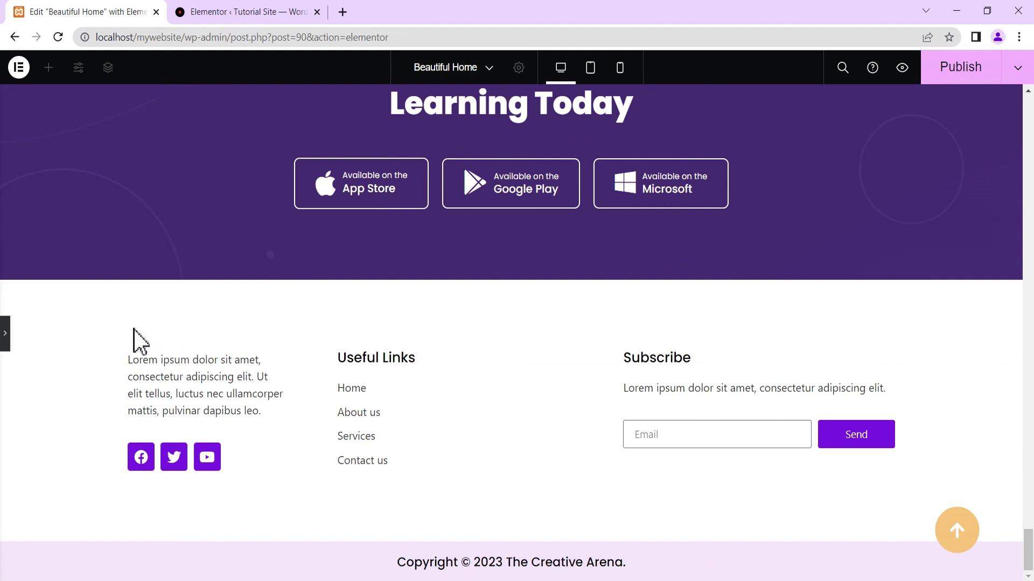
click(5, 335)
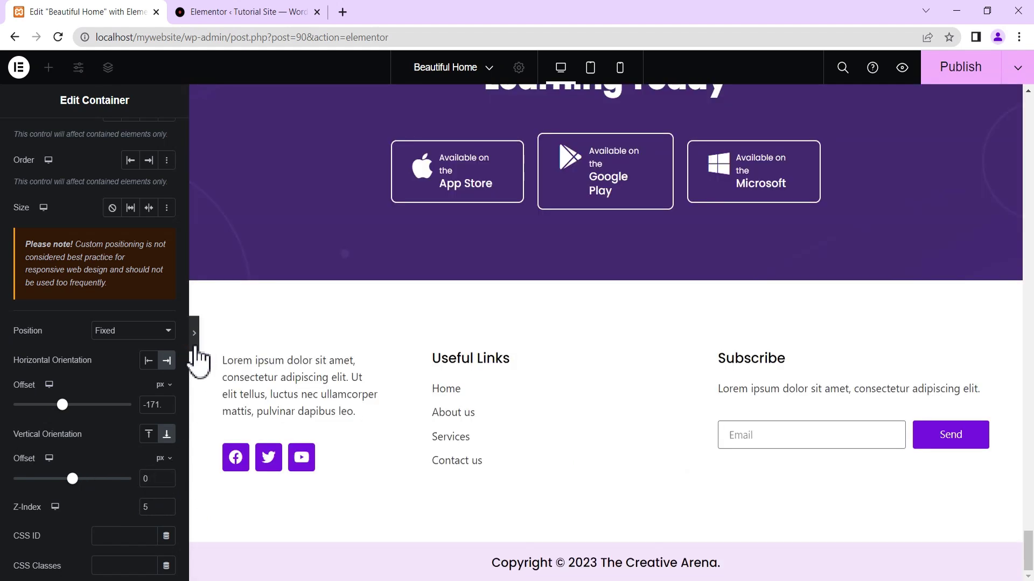
click(194, 344)
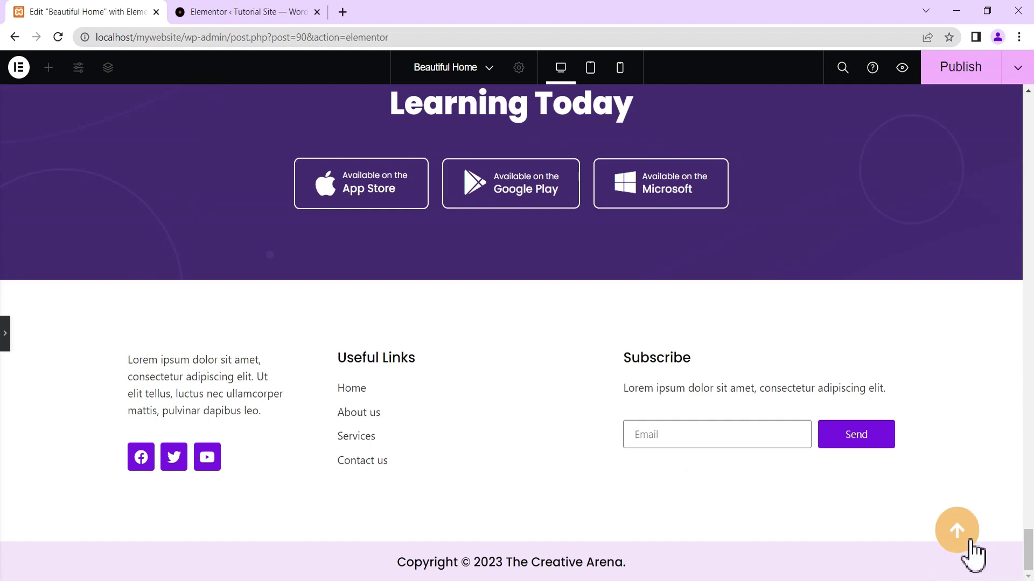
click(958, 532)
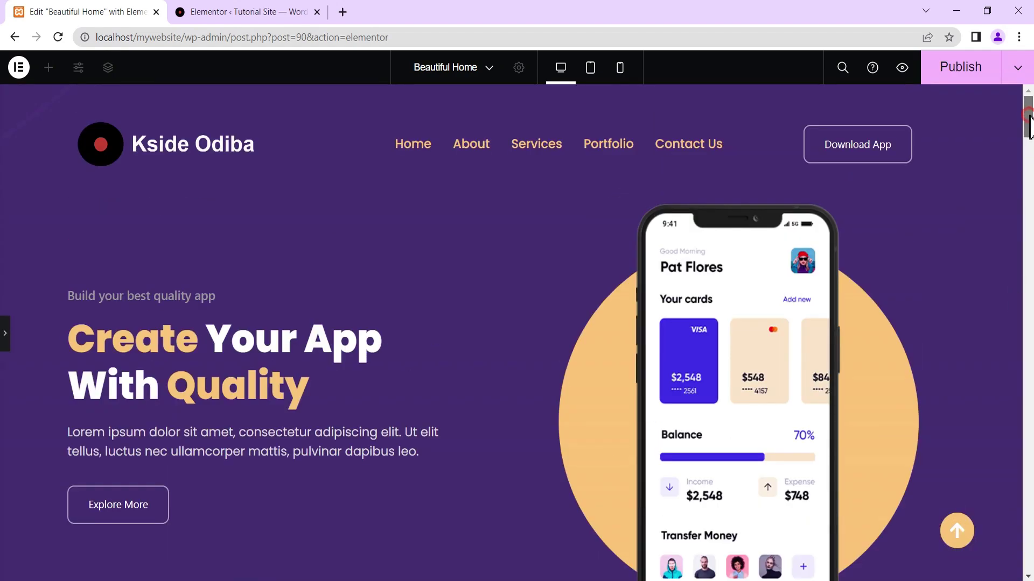
drag(1029, 123, 1030, 566)
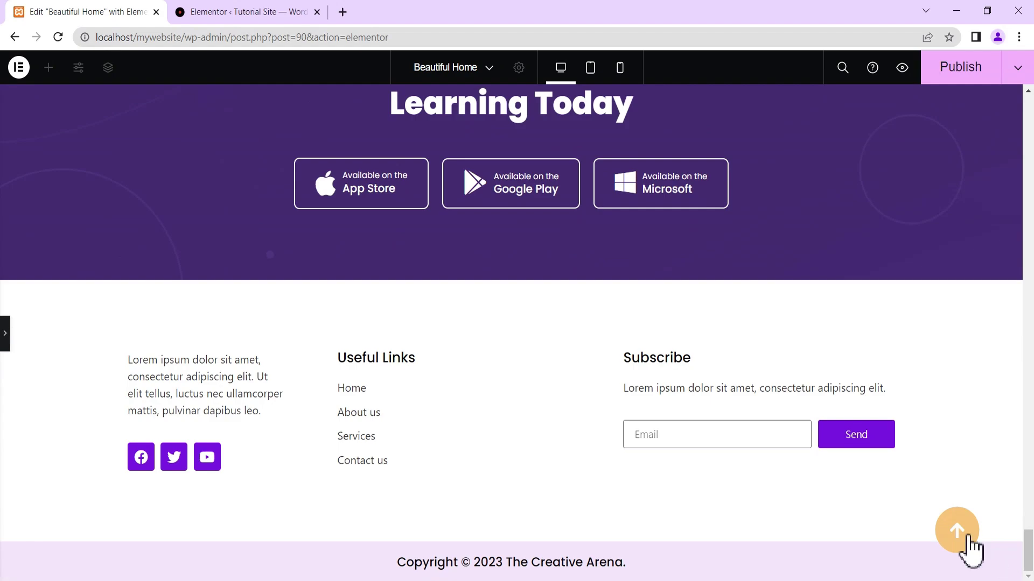
click(960, 545)
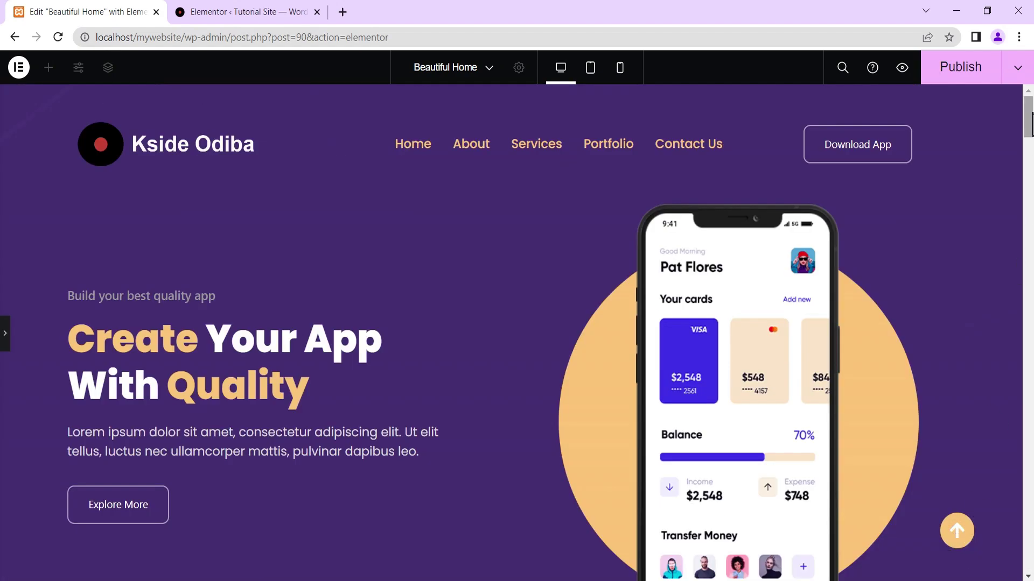
- Test the back-to-top button once more from the page end, returning to the footer after the jump to the header
drag(1031, 124, 1031, 560)
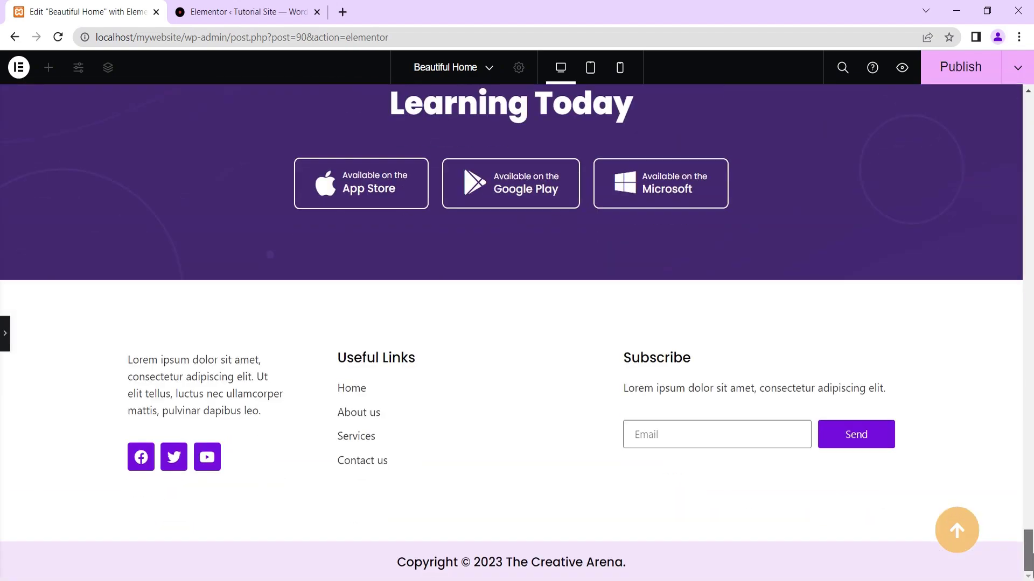
click(958, 536)
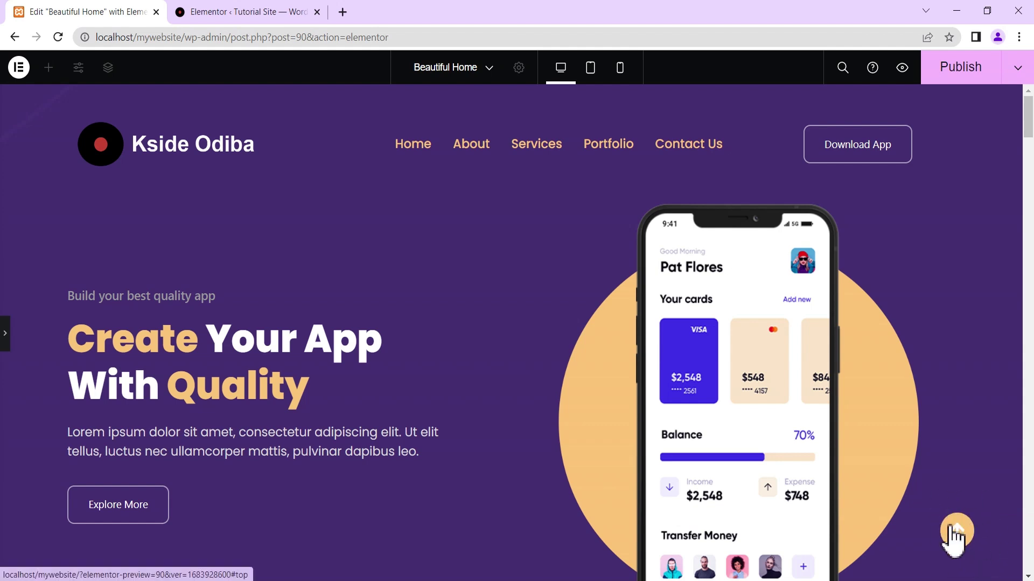
drag(1026, 129, 1029, 574)
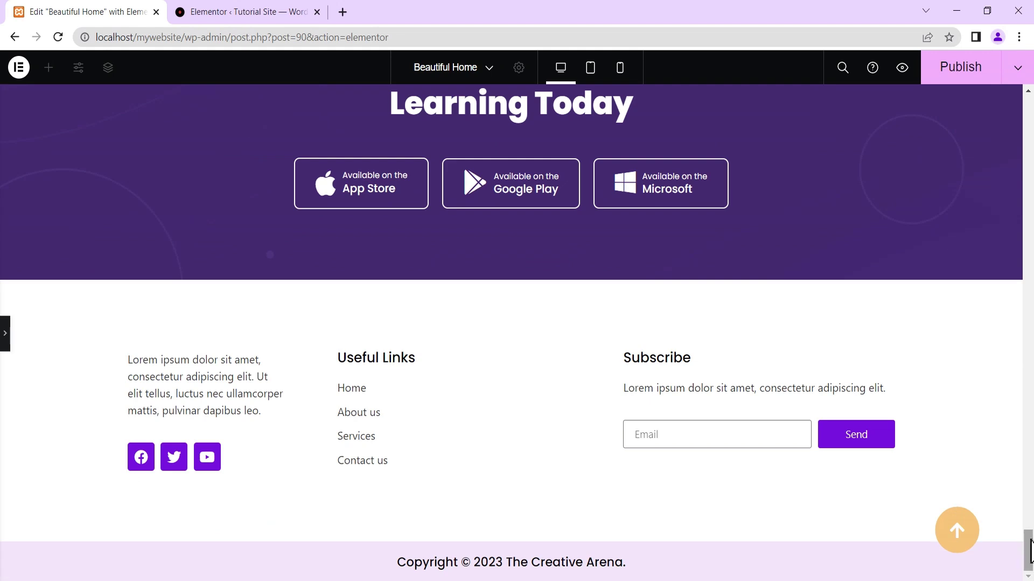
- Enable scrolling effects on the button container and add a Fade In transparency with the viewport range set to 7%–30%
click(5, 325)
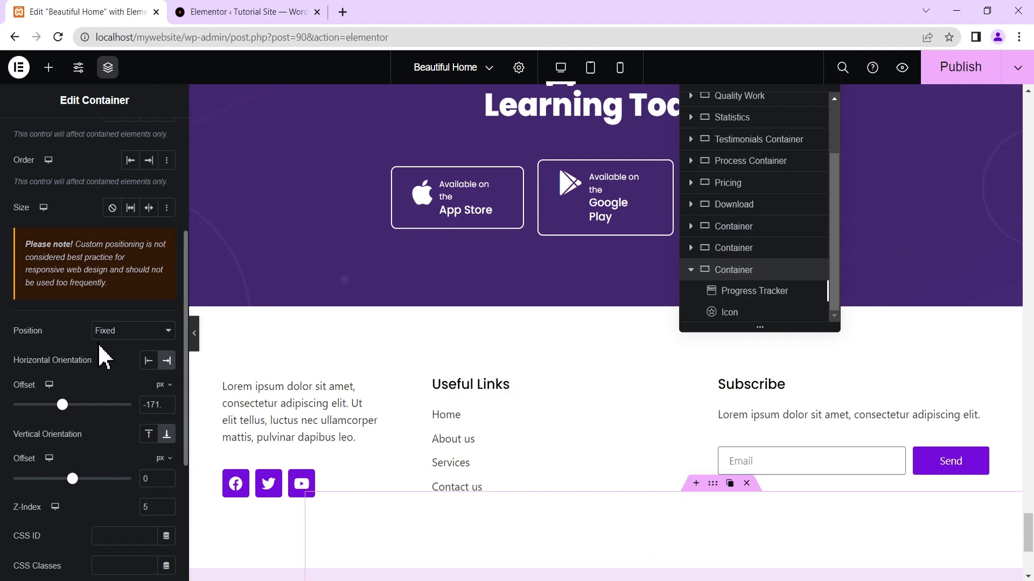
drag(186, 353, 186, 230)
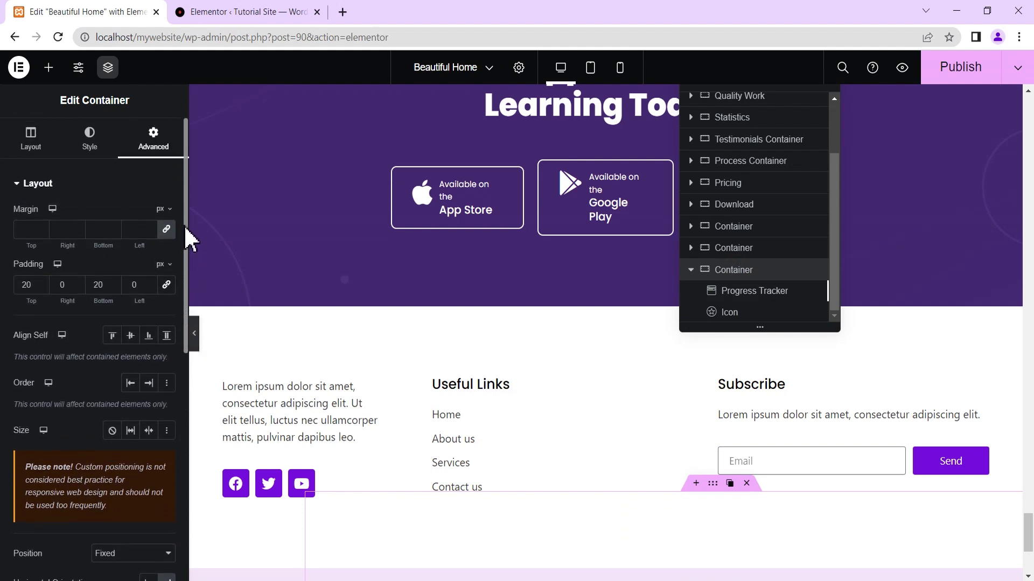
click(54, 185)
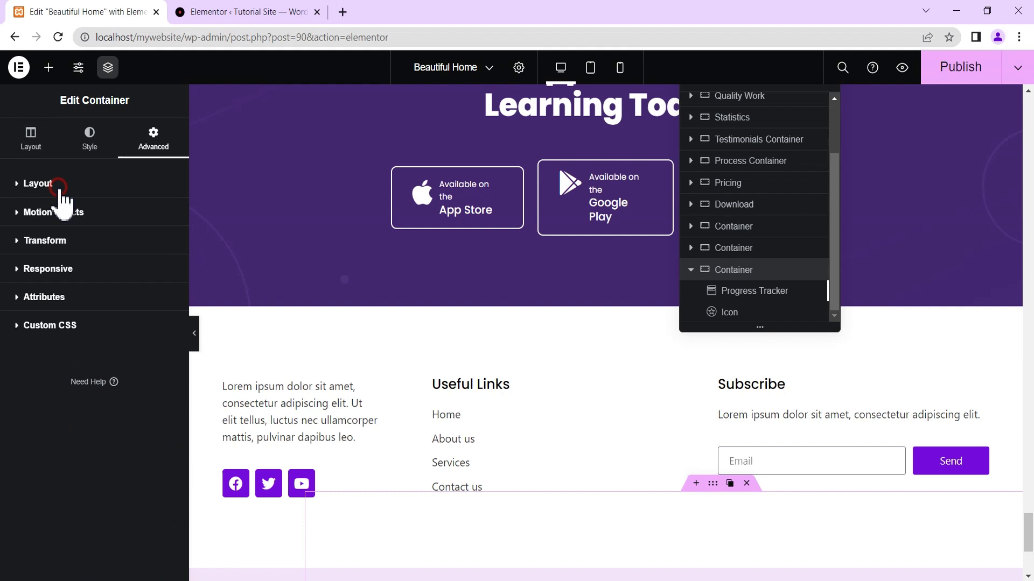
click(59, 215)
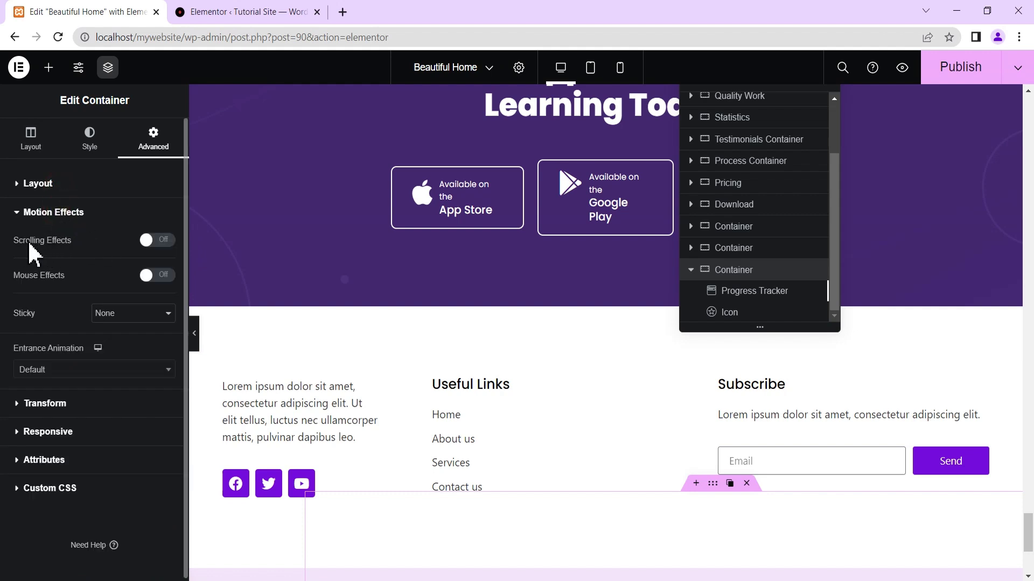
click(156, 240)
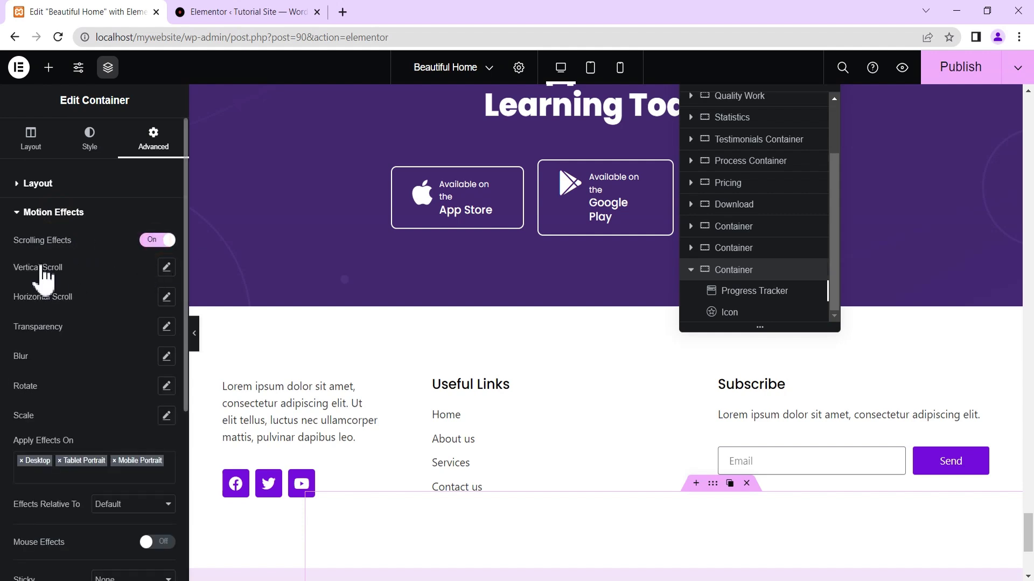
click(166, 327)
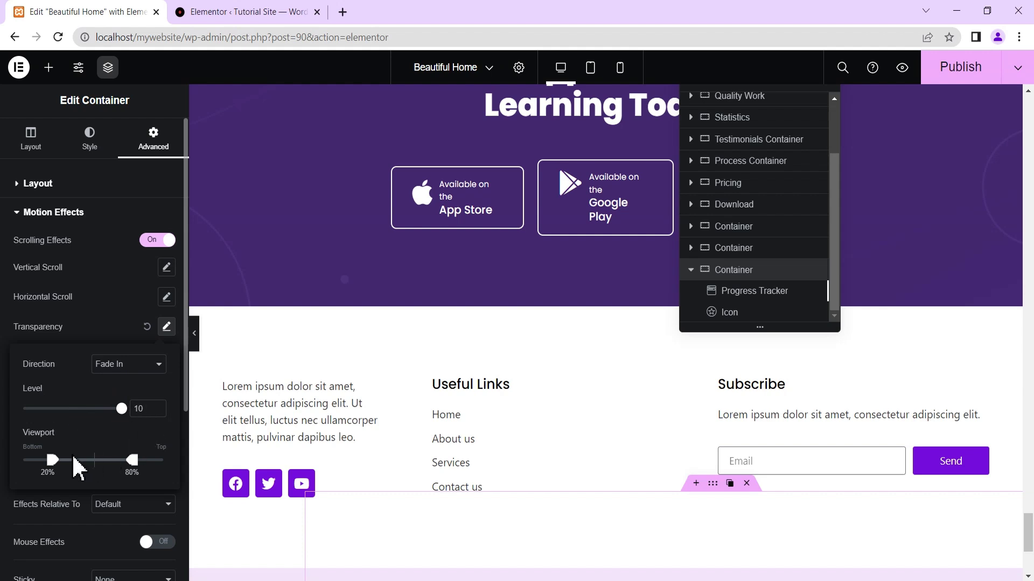
drag(53, 460, 34, 461)
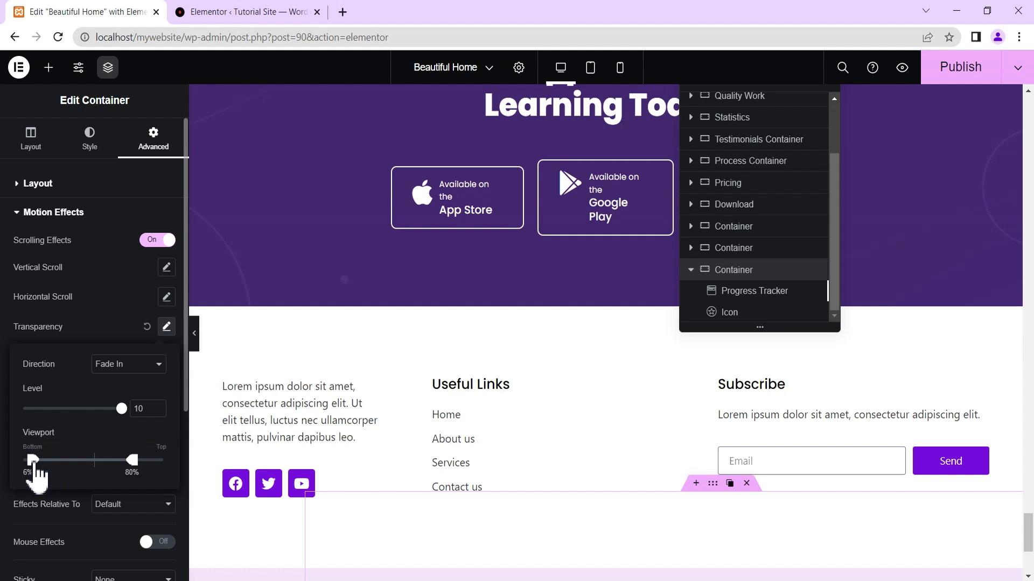
drag(132, 462, 66, 474)
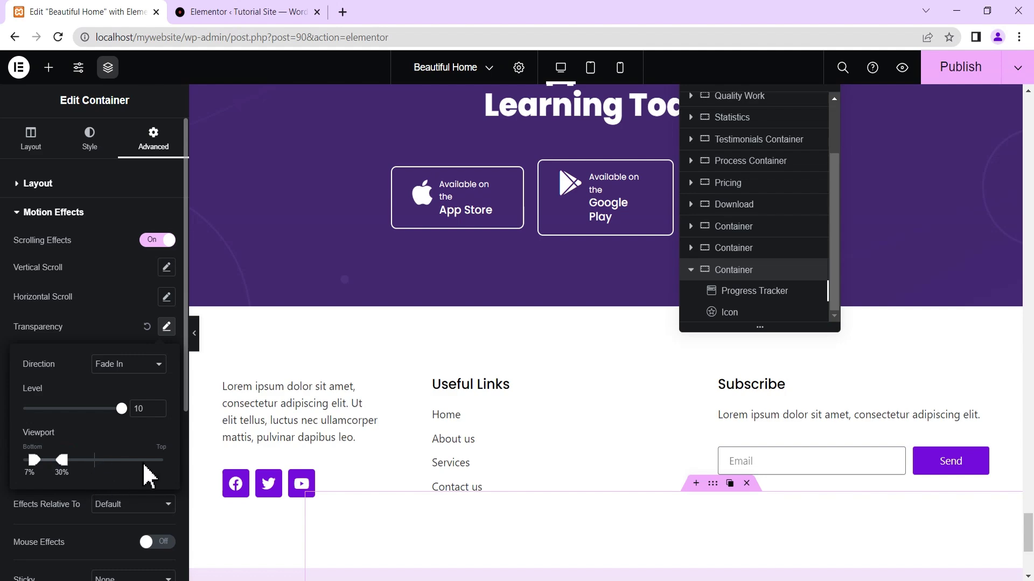
- Preview the fade-in effect at full page width, using the back-to-top button from the footer twice
click(195, 334)
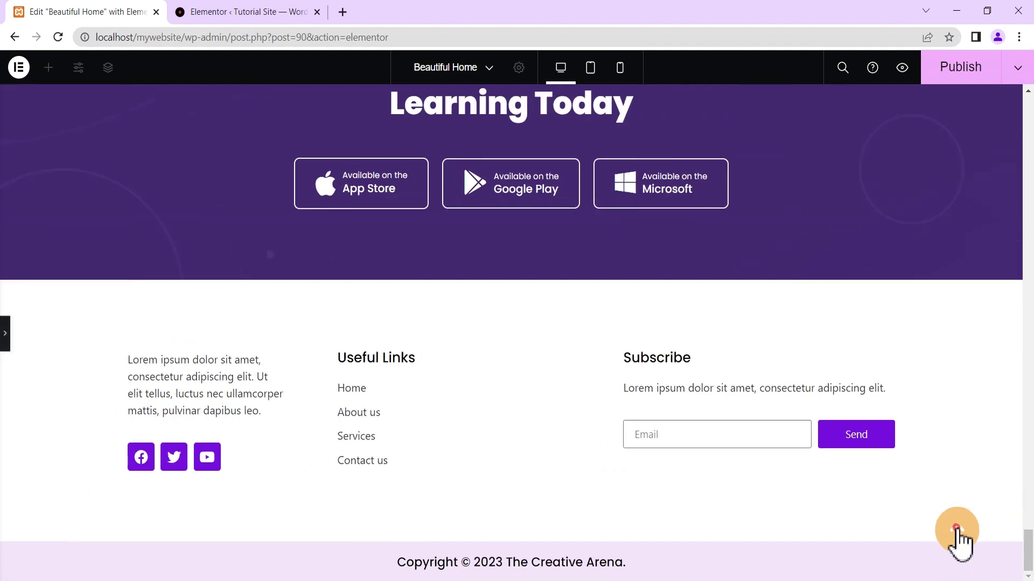
click(957, 530)
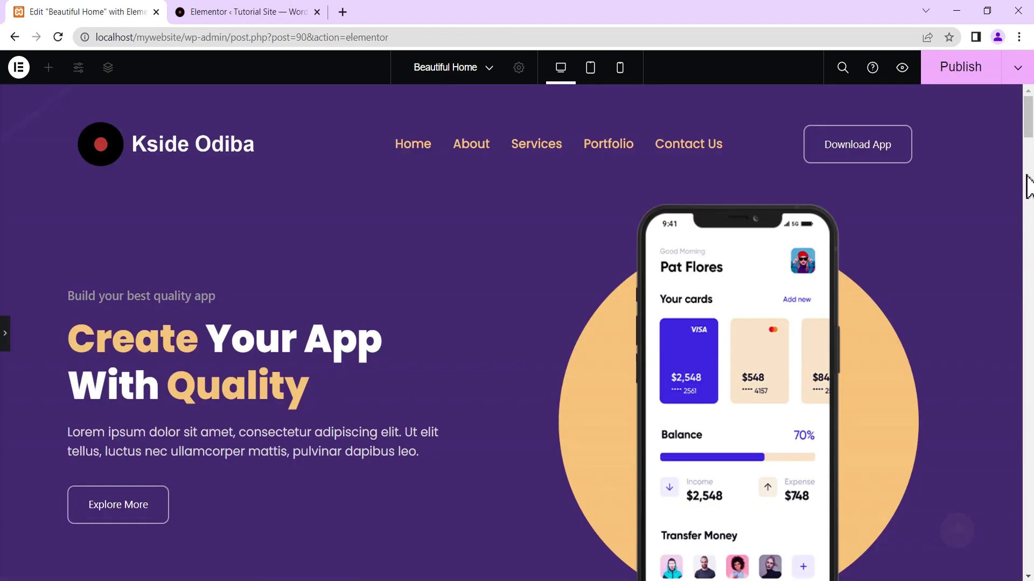
drag(1028, 135, 1029, 568)
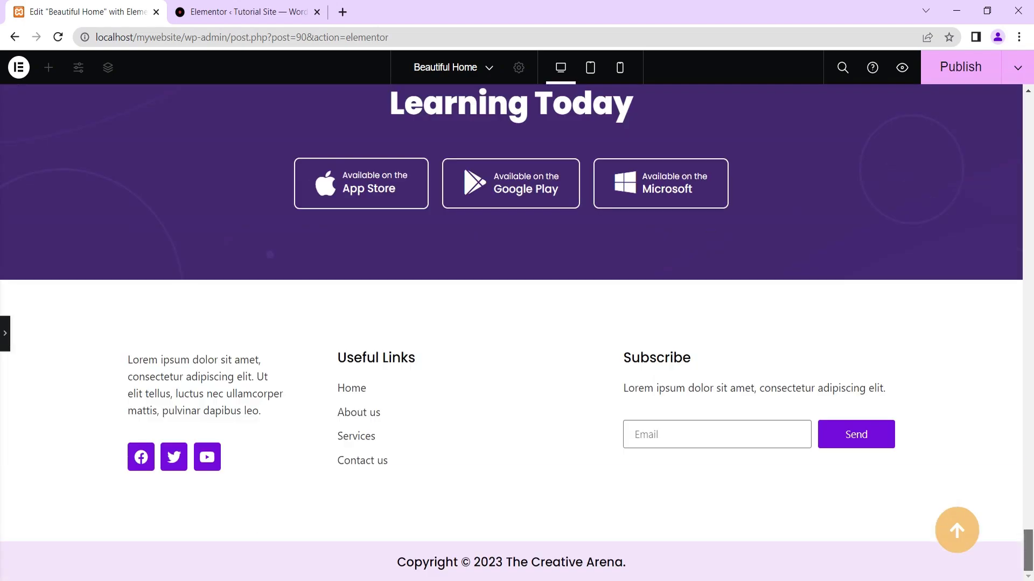
click(956, 528)
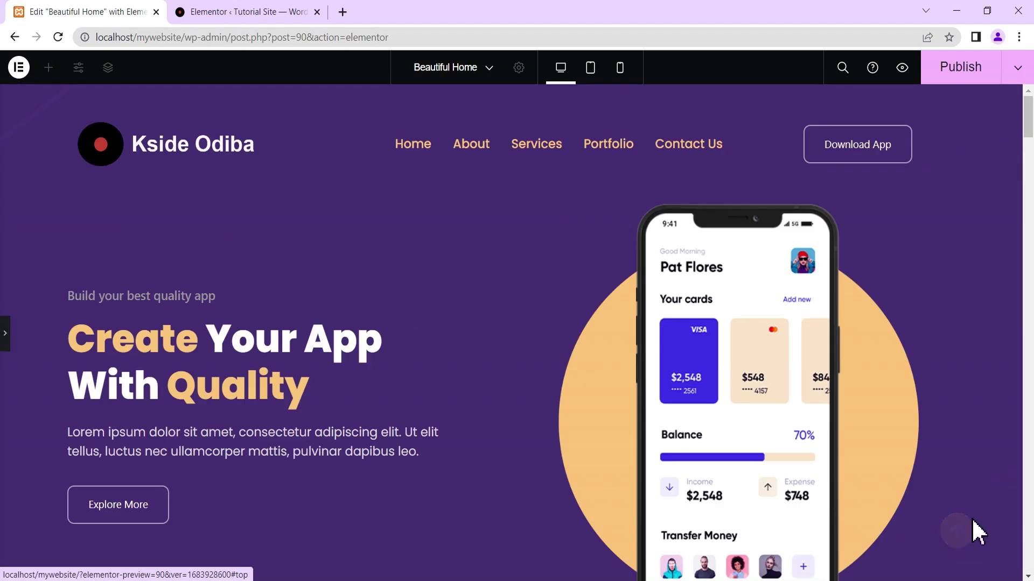
- Switch the editor to the tablet view, close the structure navigator and show the end of the page
click(7, 337)
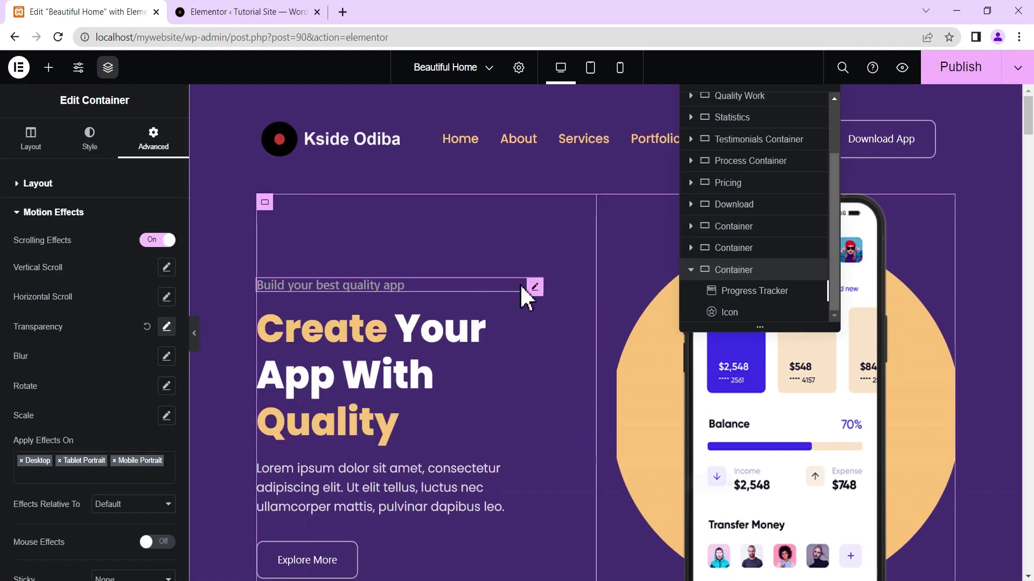
click(592, 76)
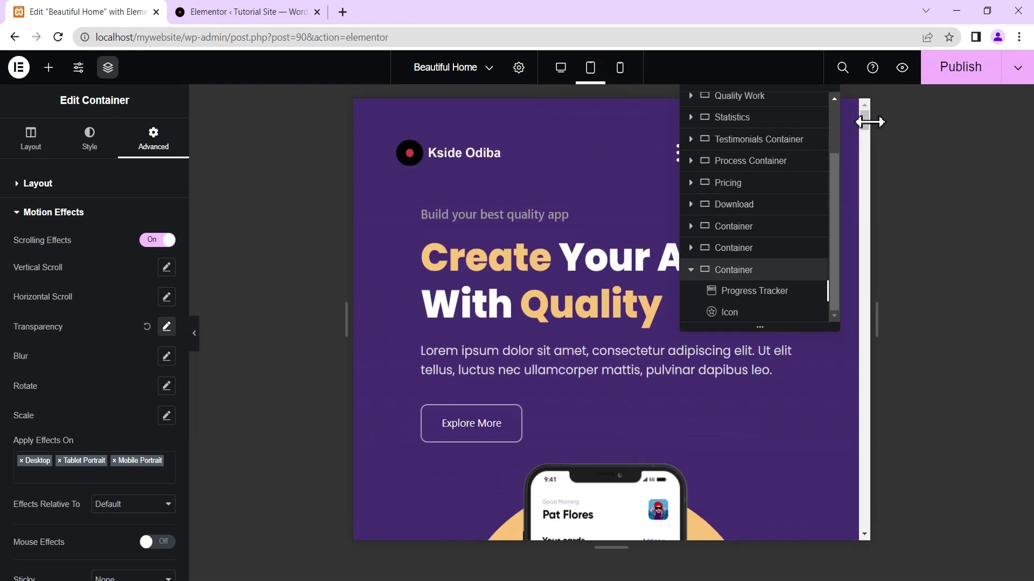
drag(861, 123, 859, 97)
click(107, 70)
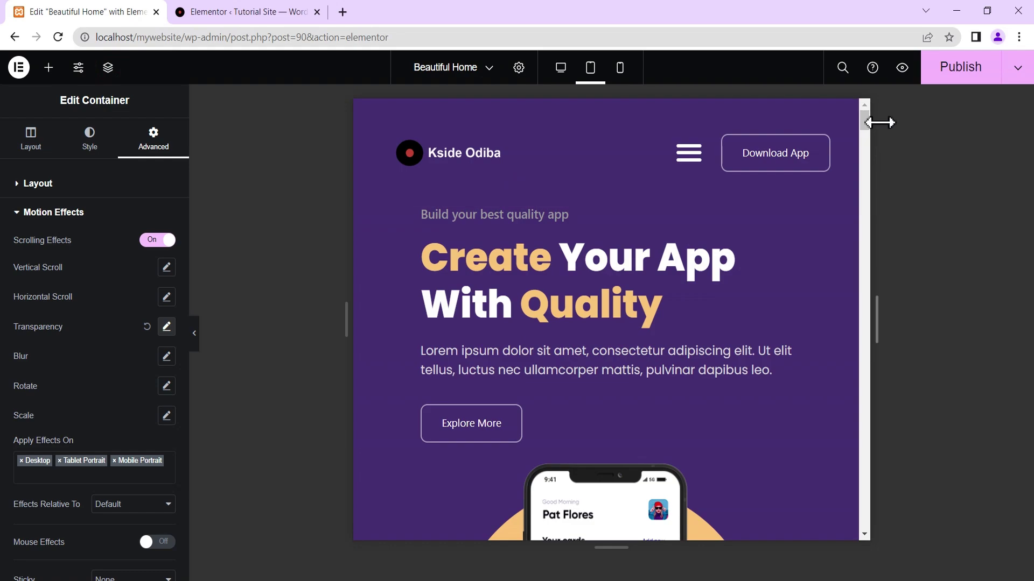
drag(864, 122, 863, 510)
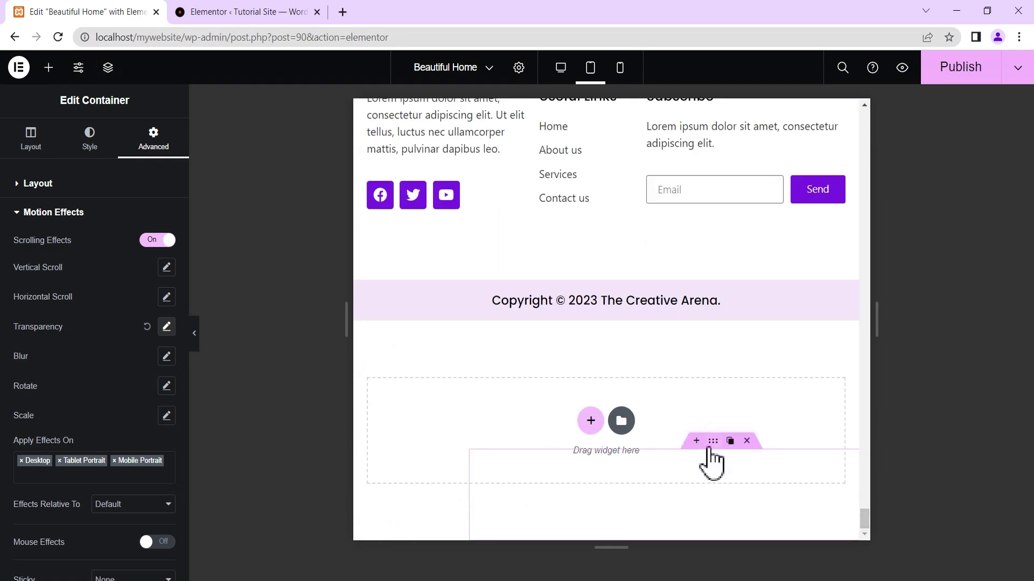
- Set the fixed button container's horizontal offset to 11.3 px for tablet and preview its placement
click(76, 186)
drag(184, 244, 182, 400)
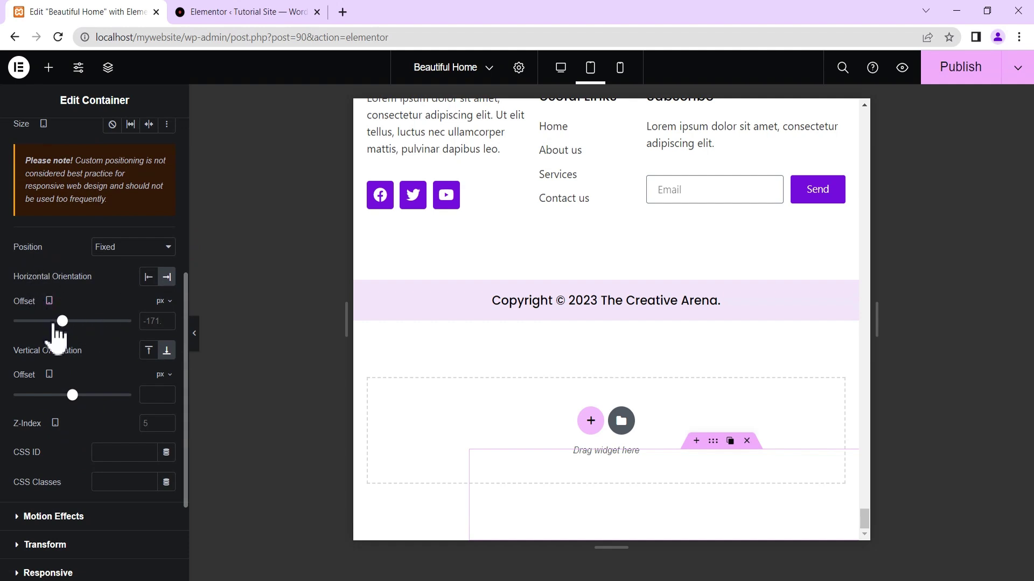
drag(61, 321, 72, 321)
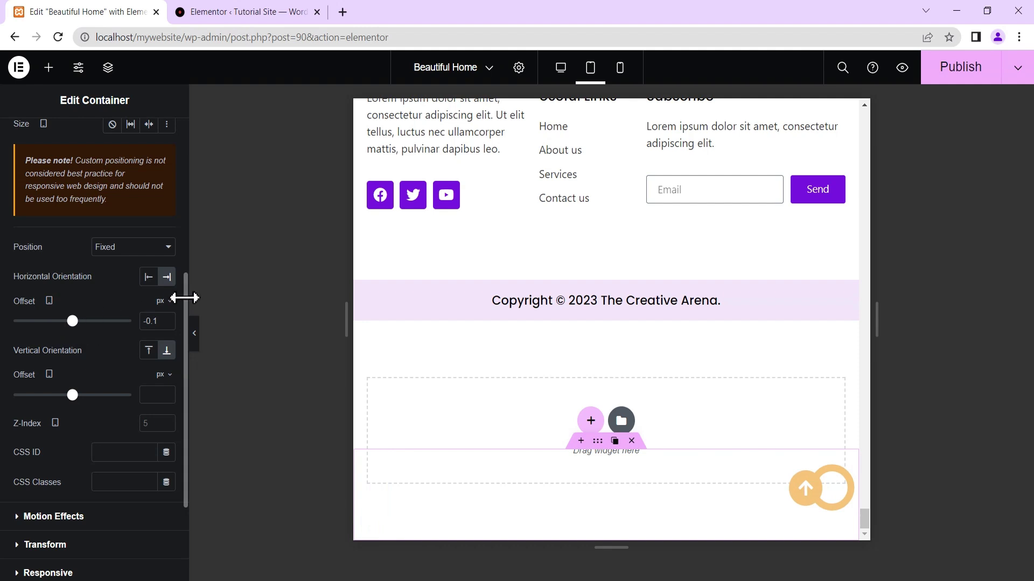
drag(72, 320, 73, 321)
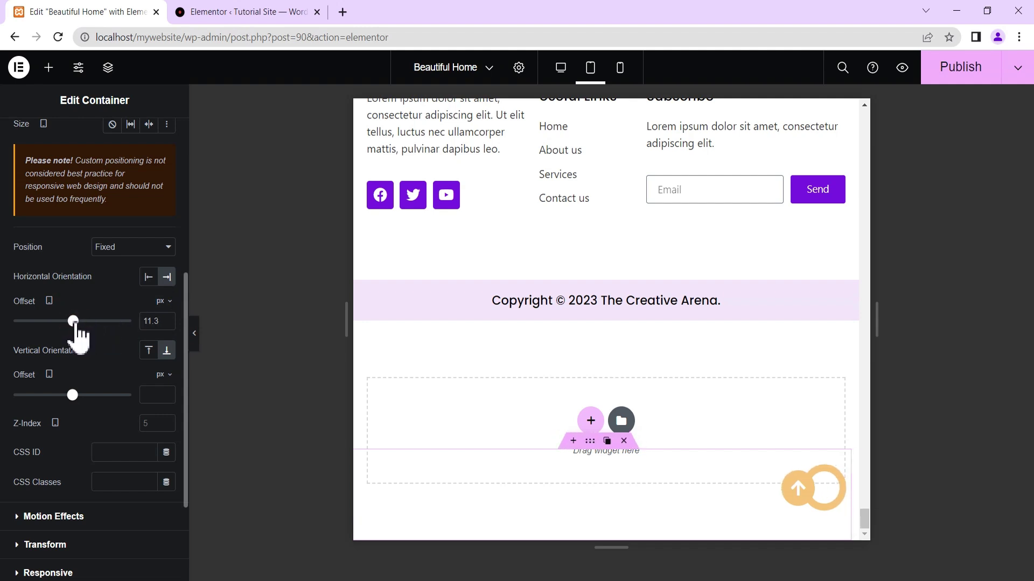
click(194, 334)
click(5, 333)
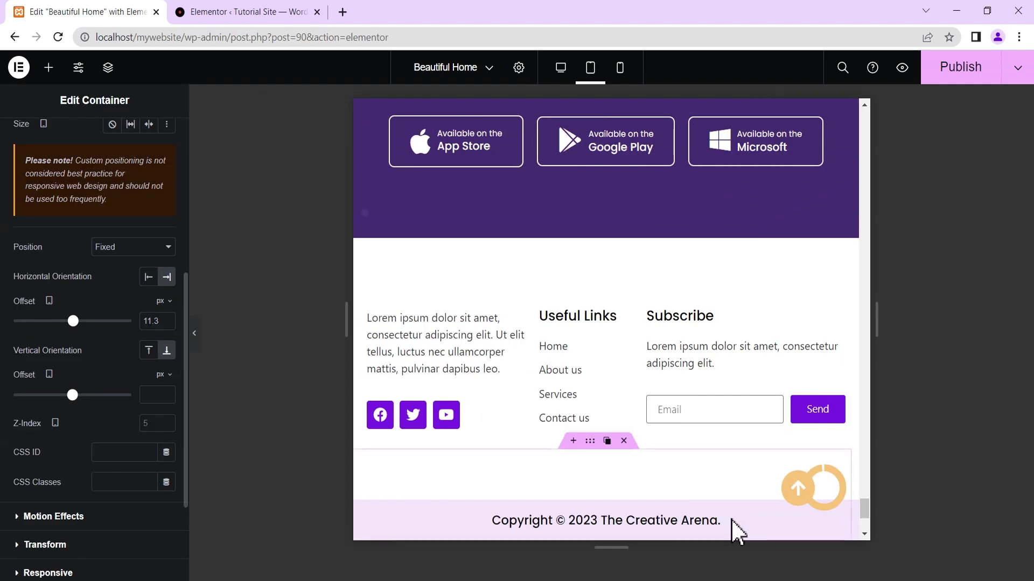
- Unlink the arrow icon's tablet margin values and set its top margin to -78 px
click(804, 489)
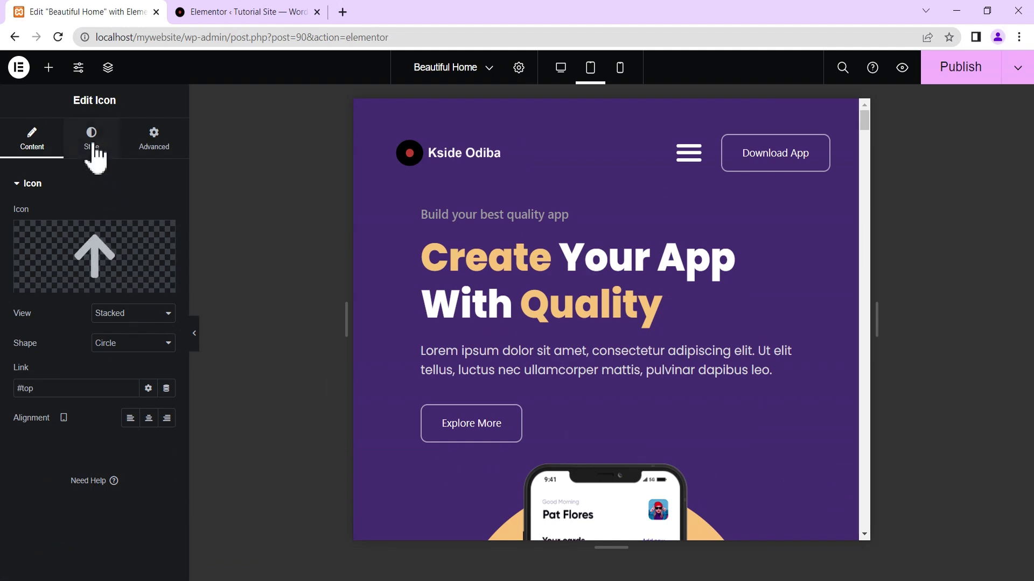
click(156, 148)
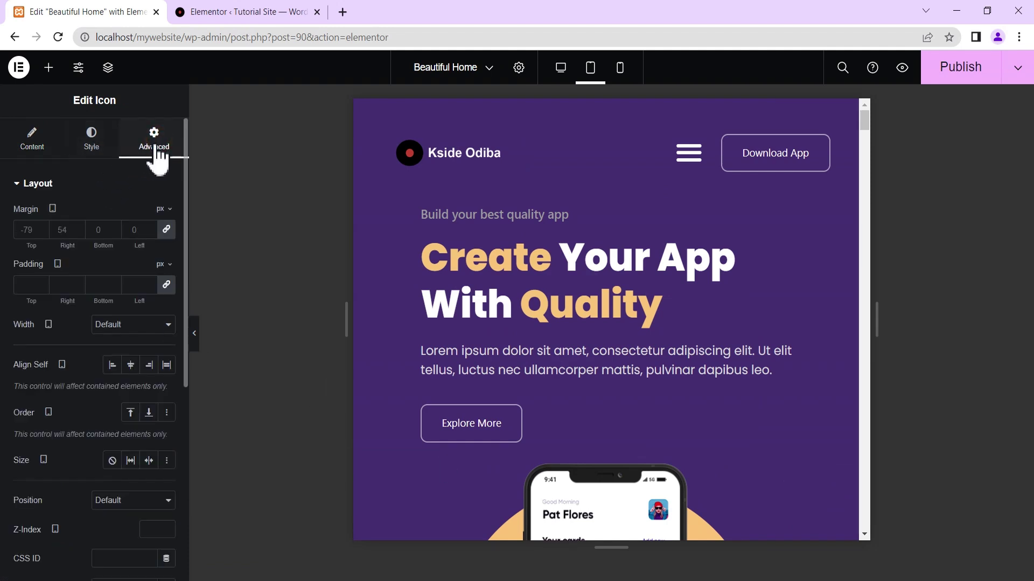
click(167, 230)
click(167, 231)
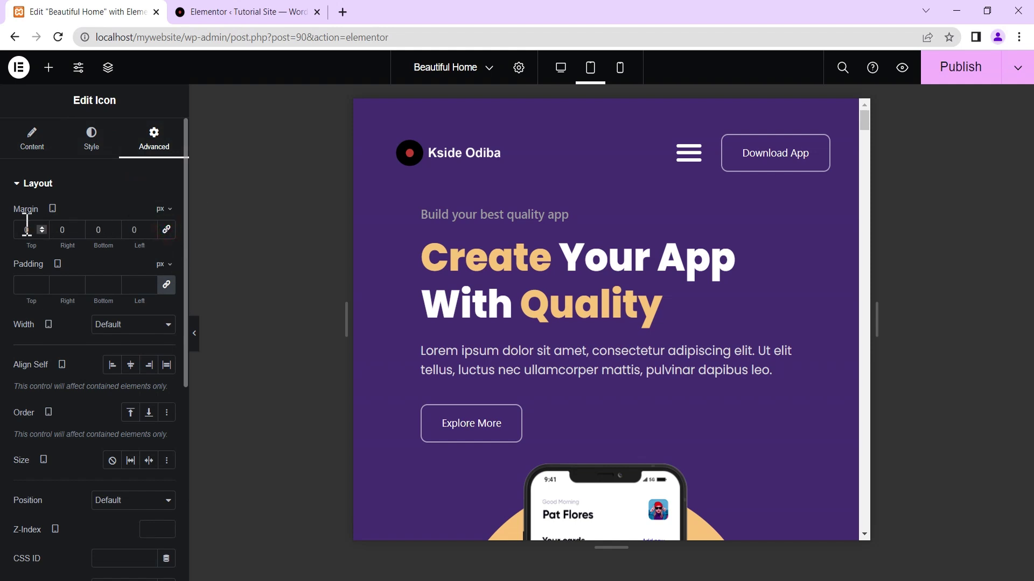
key(Down)
key(Down)
key(Down)
key(Down)
key(Down)
key(Down)
drag(864, 122, 899, 563)
click(42, 232)
drag(41, 231, 40, 231)
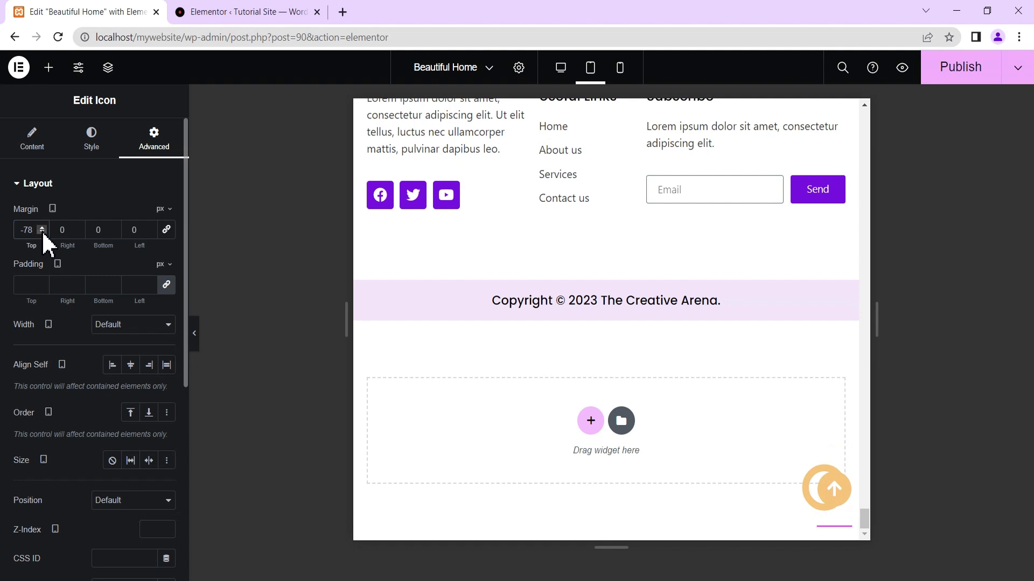
- Centre the arrow icon in the progress circle with a tablet right margin of 16 px and a top margin of -80 px
click(78, 227)
drag(77, 227, 78, 226)
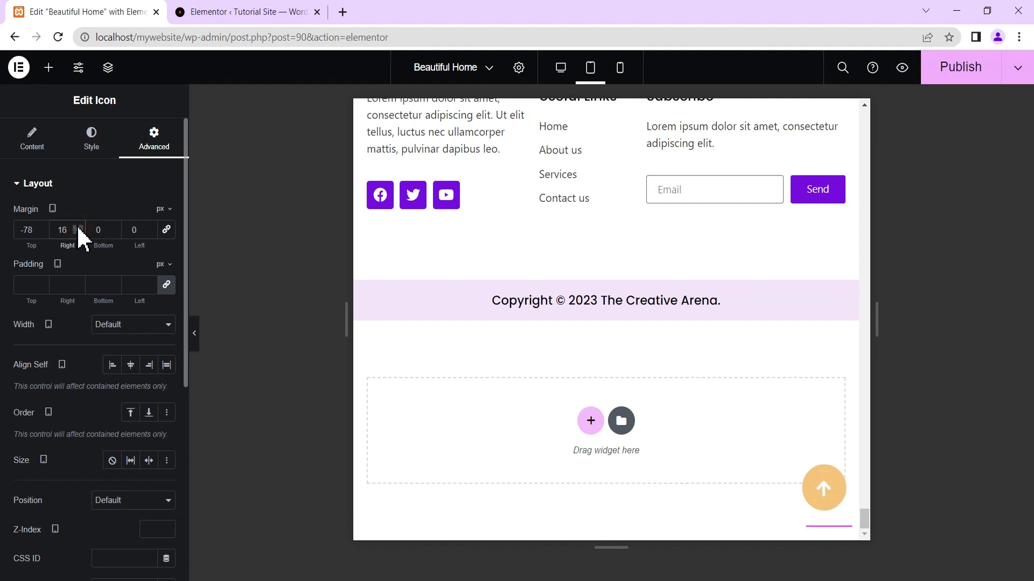
click(42, 232)
click(41, 232)
- Preview the tablet layout without the editing controls and test the back-to-top button from the footer
click(194, 333)
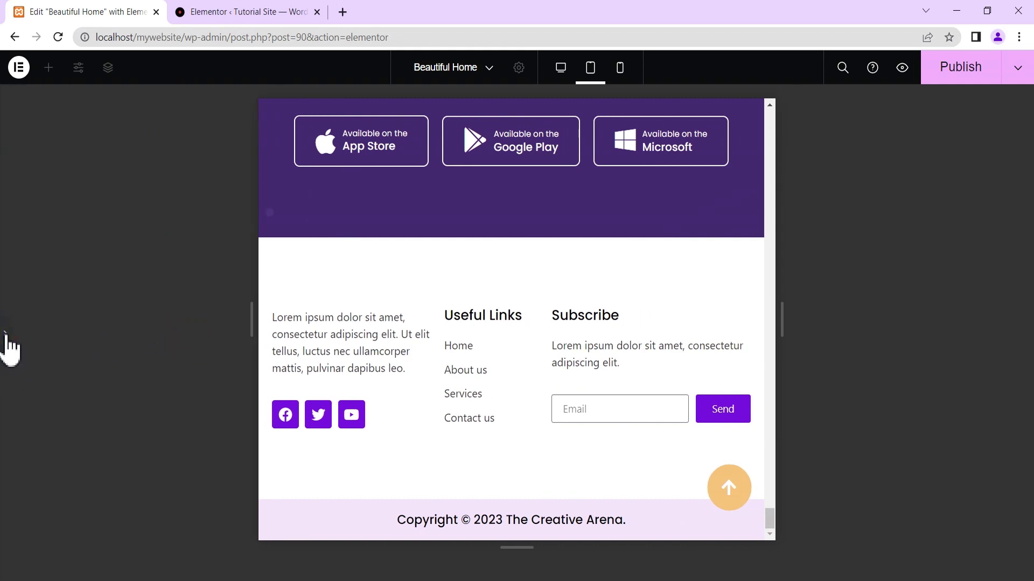
click(745, 501)
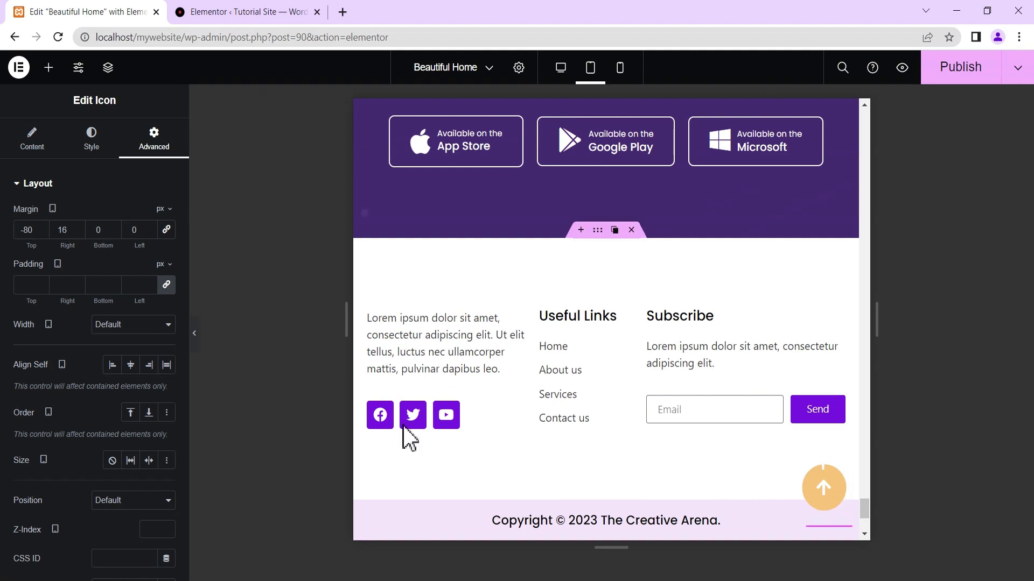
click(198, 335)
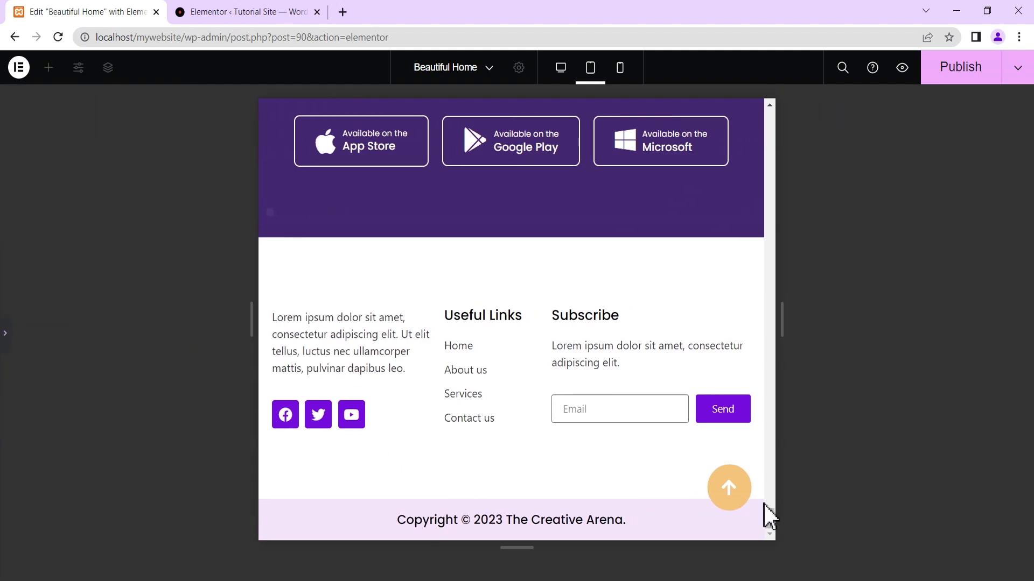
click(726, 491)
drag(768, 134, 805, 556)
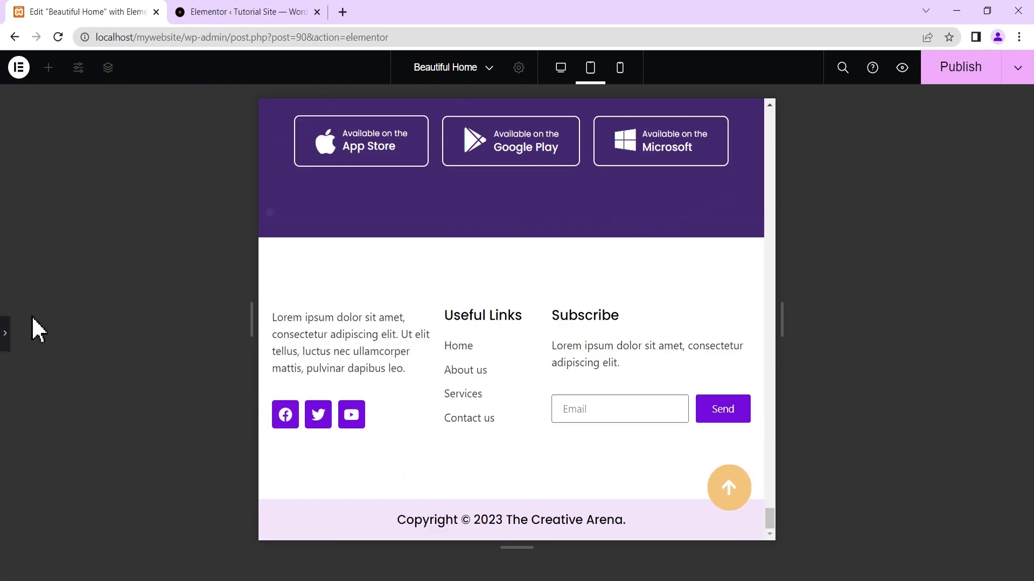
- Switch to the mobile layout and set the fixed button container's horizontal offset to 45.6 px
click(619, 75)
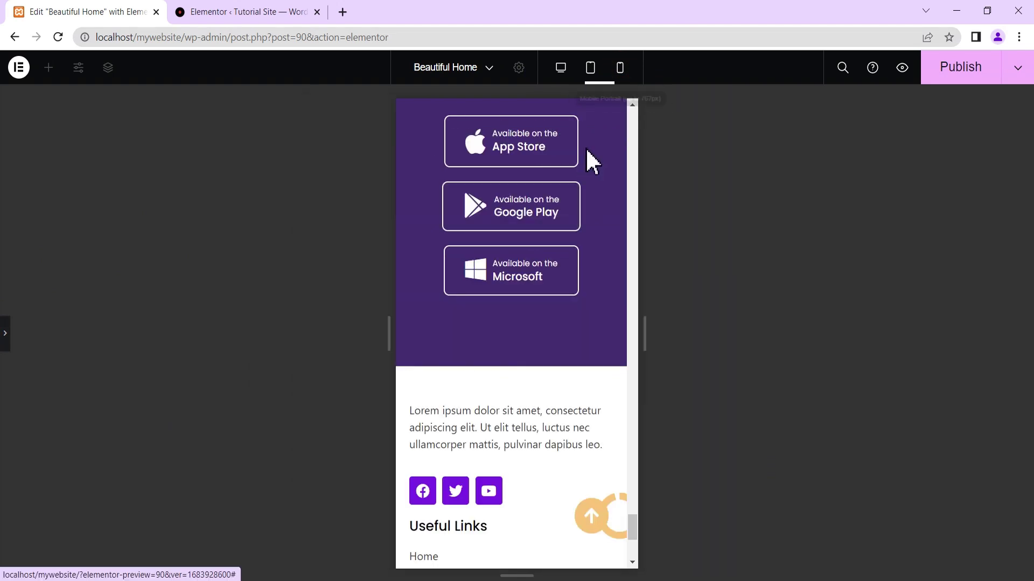
click(5, 334)
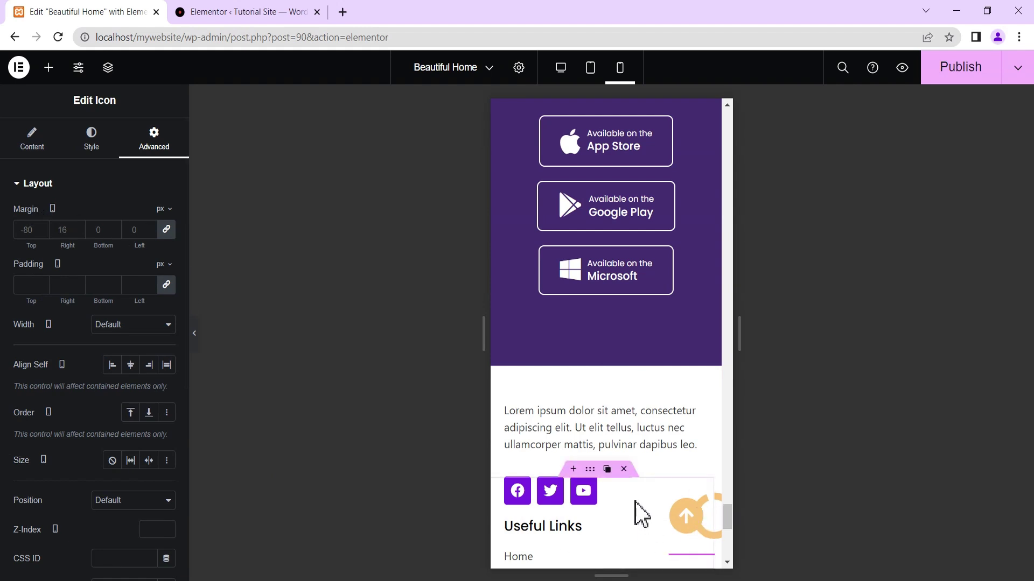
click(591, 469)
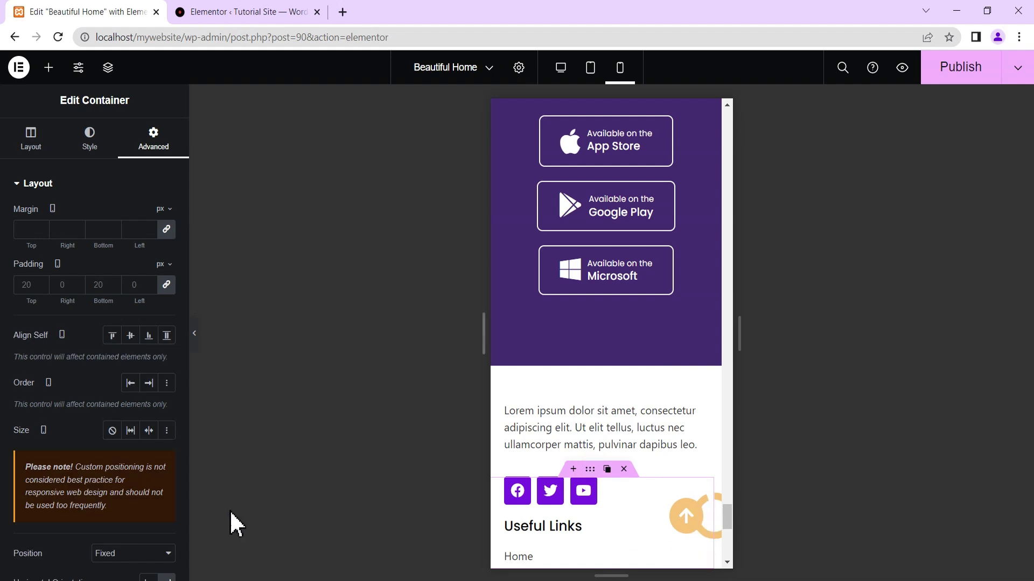
drag(187, 194, 201, 335)
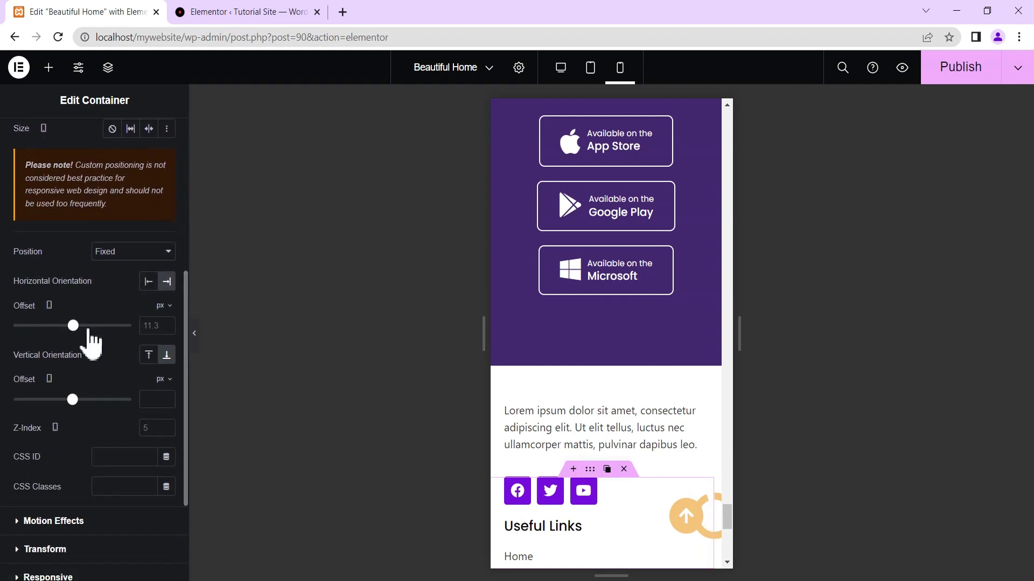
click(73, 326)
drag(73, 326, 75, 325)
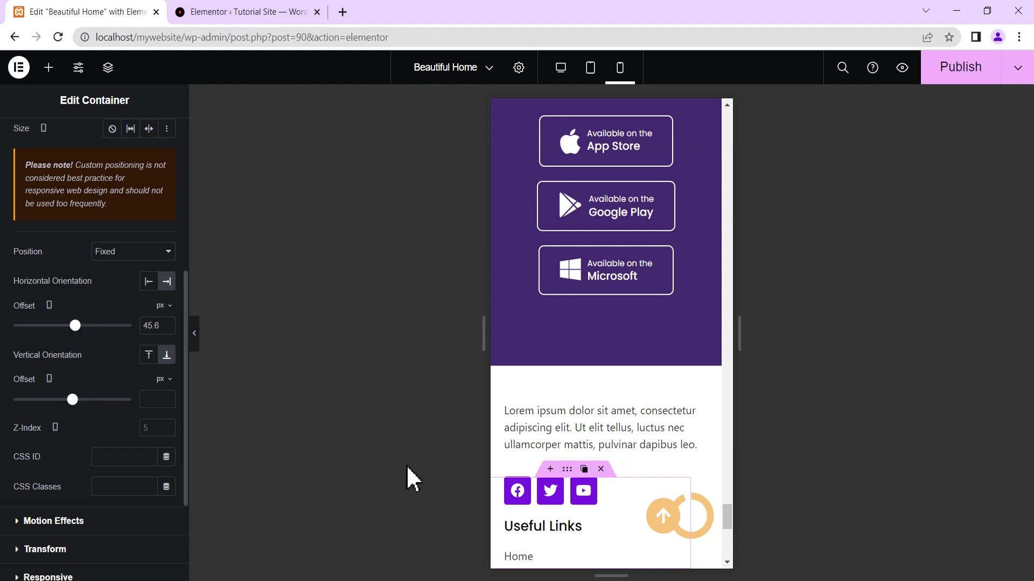
- Unlink the arrow icon's mobile margin values and set its top margin to -80 px and right margin to -26 px
click(668, 516)
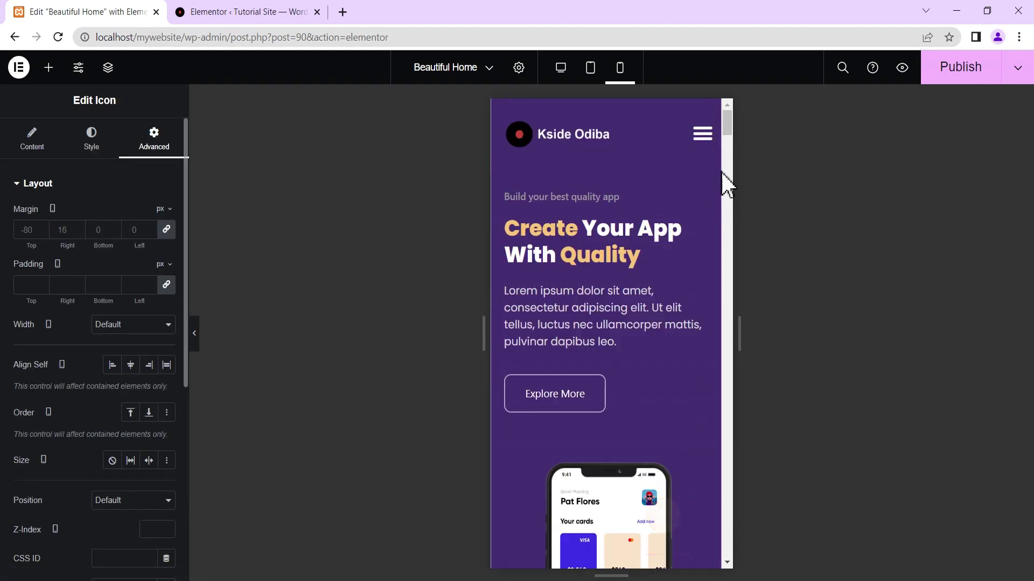
drag(725, 127, 782, 579)
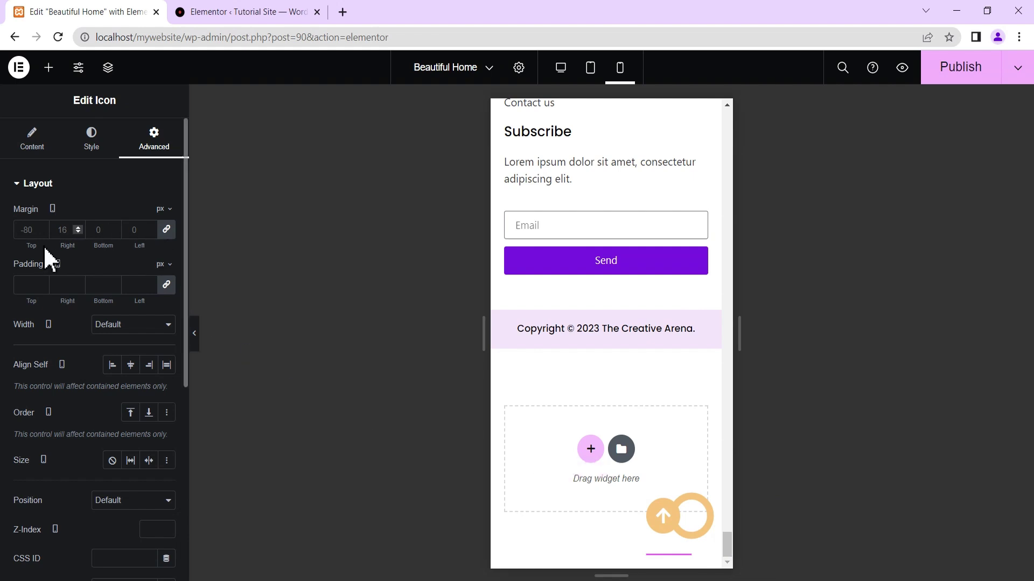
click(167, 230)
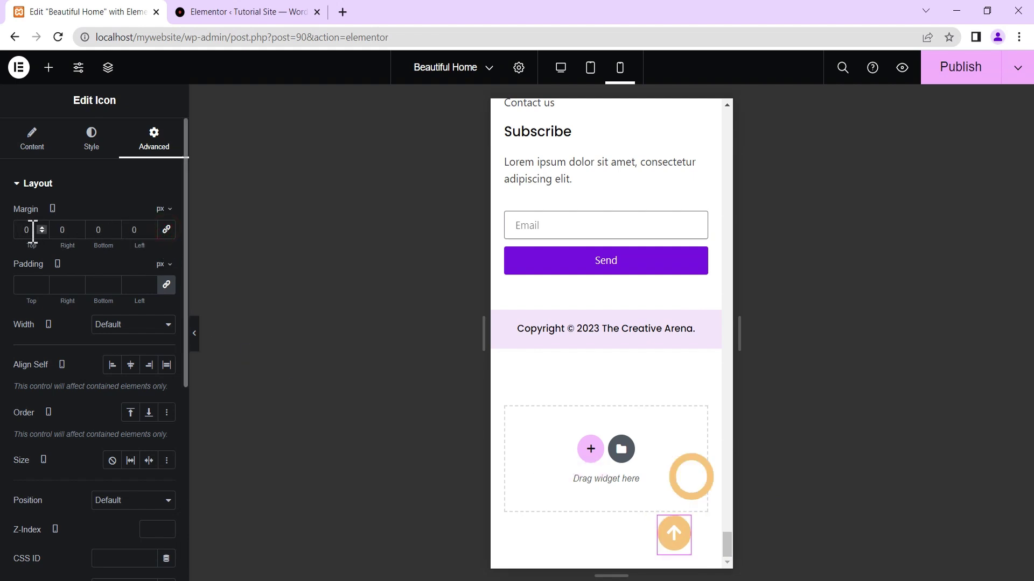
click(42, 232)
click(42, 232)
click(41, 232)
click(42, 232)
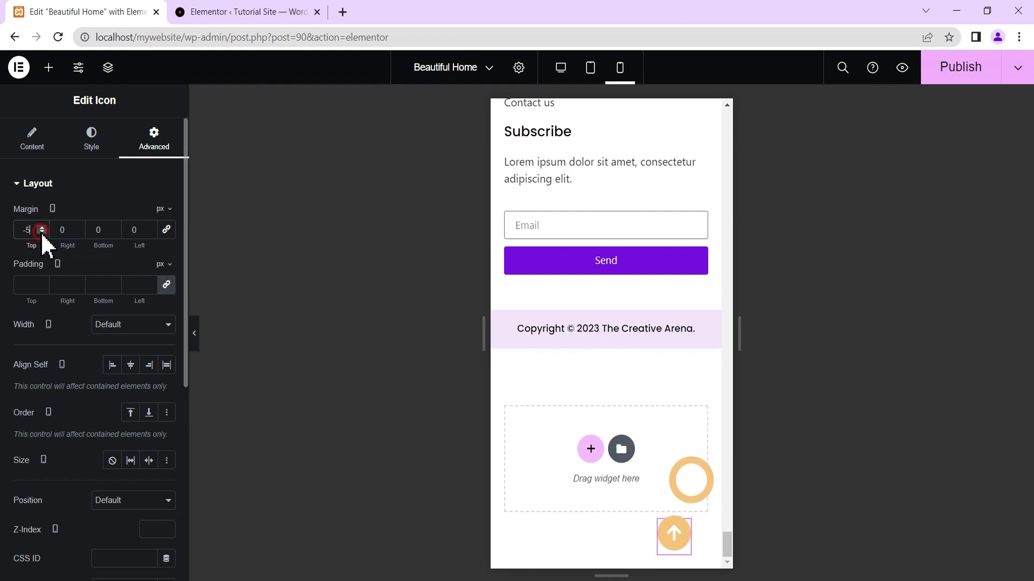
click(42, 232)
click(41, 232)
click(42, 232)
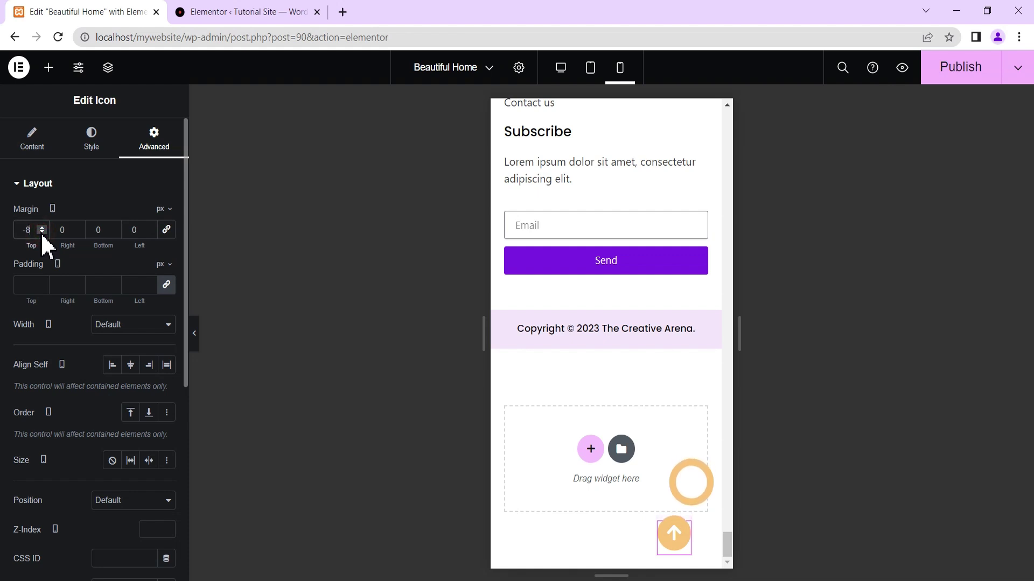
text(0)
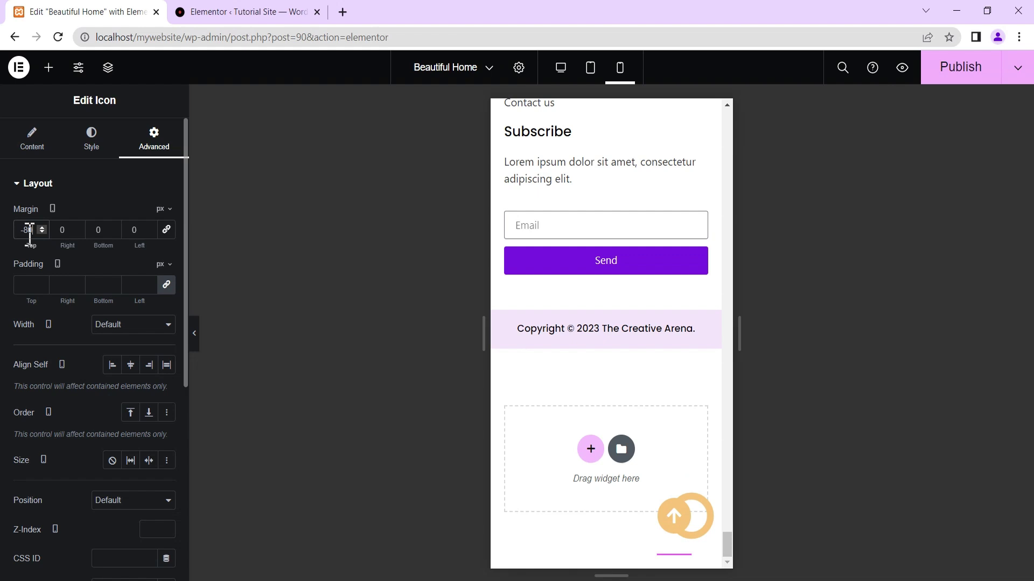
click(78, 227)
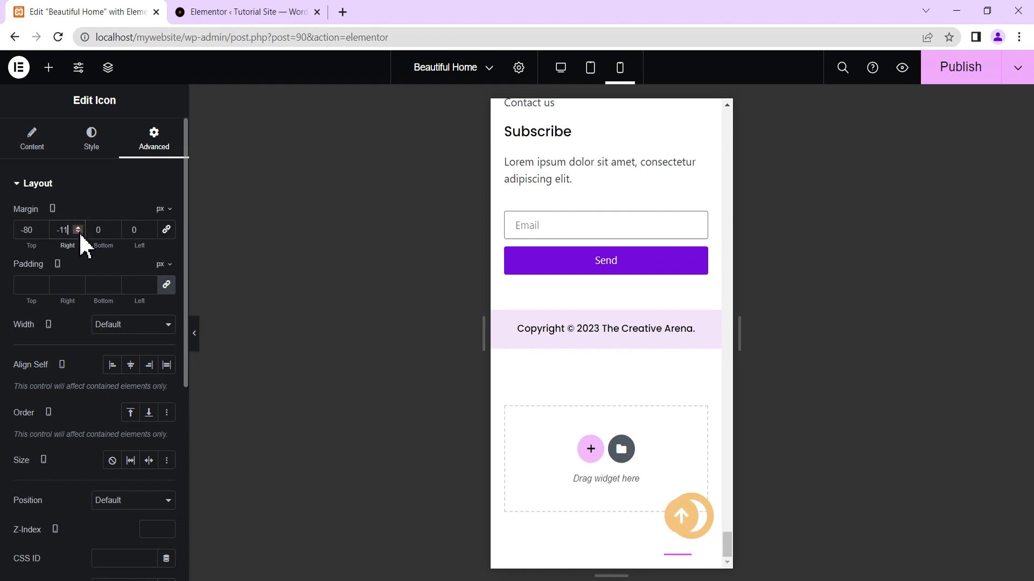
click(79, 232)
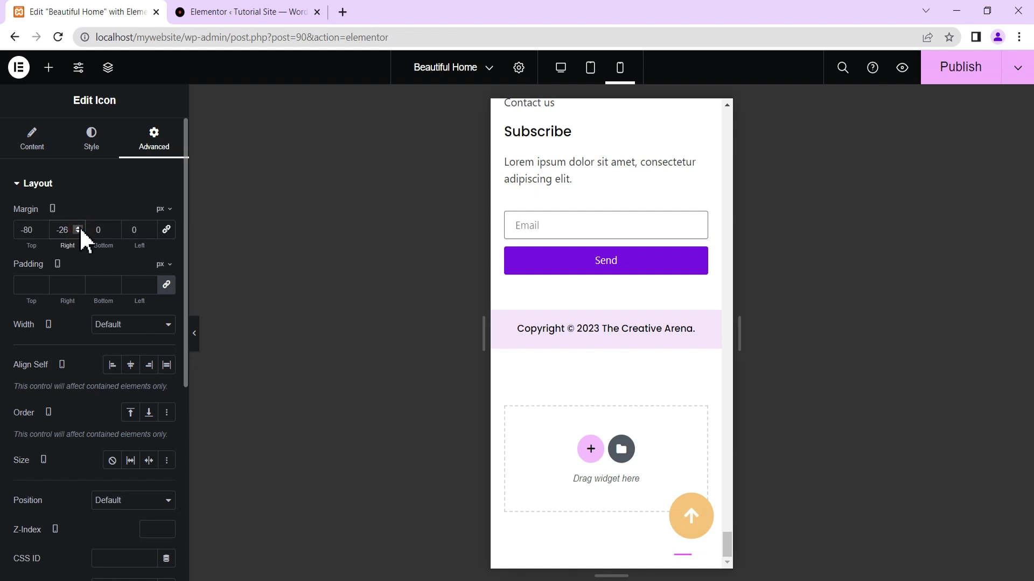
- Preview the mobile layout without the editing controls and test the back-to-top button from the footer
click(195, 334)
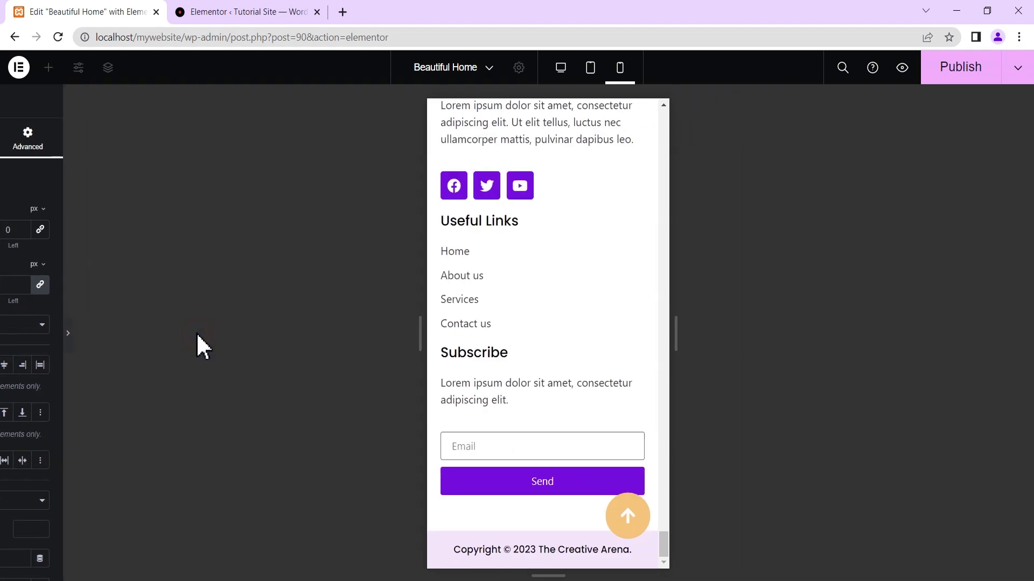
click(605, 526)
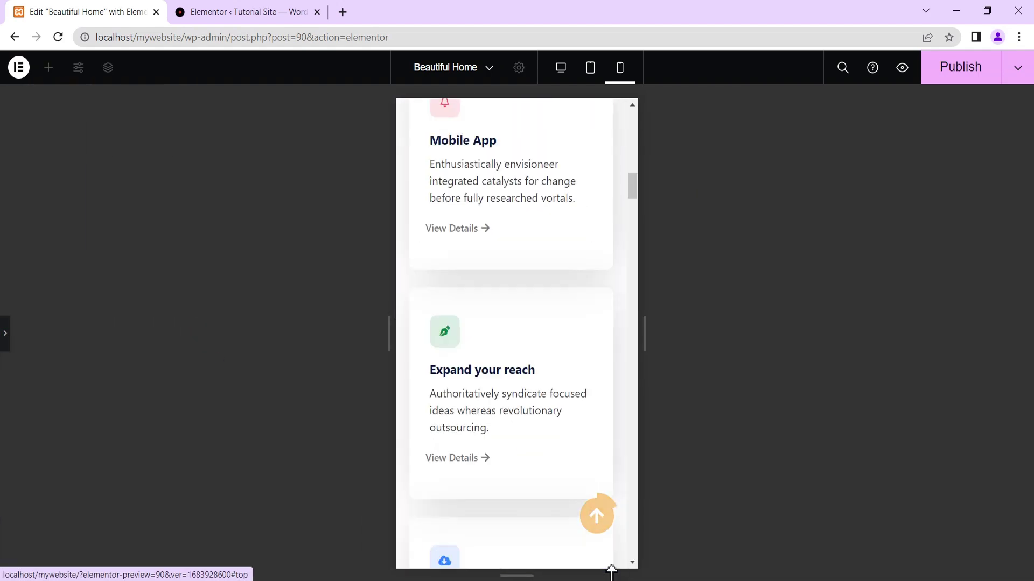
drag(634, 127, 679, 570)
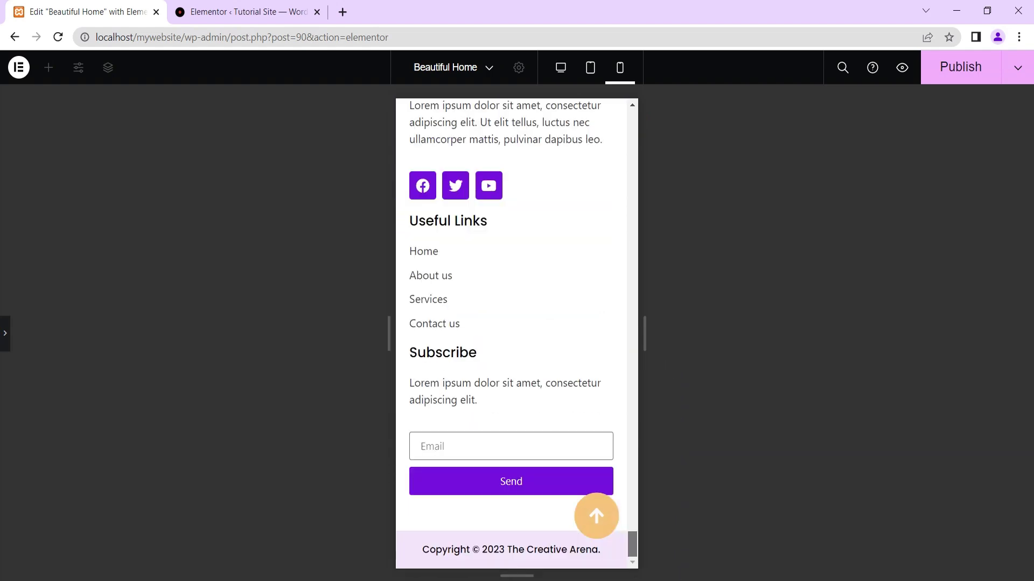
click(7, 333)
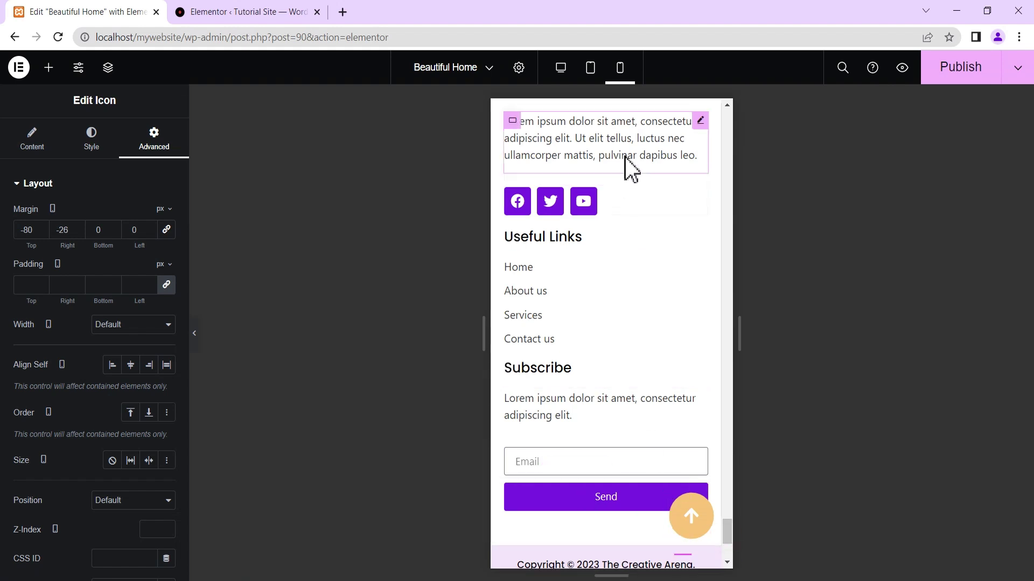
- Recheck the button in the tablet layout and test its return to top and scroll tracker in the desktop preview
click(592, 71)
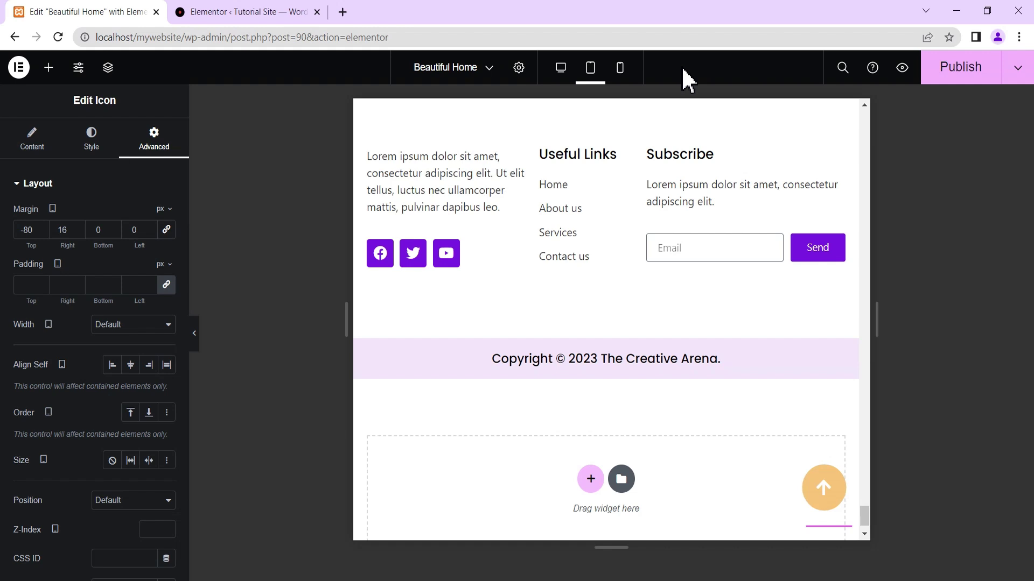
key(ctrl+p)
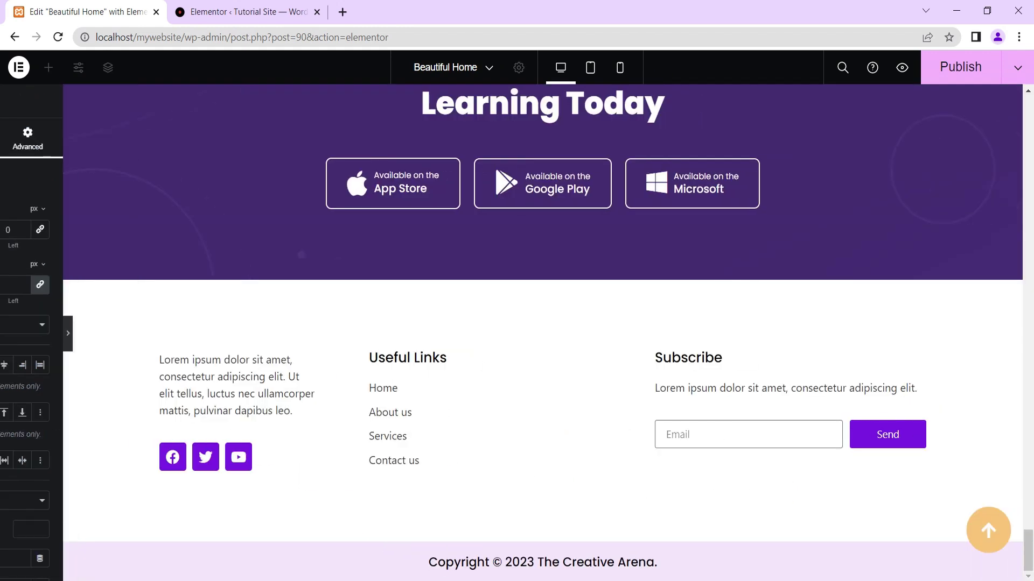
click(961, 531)
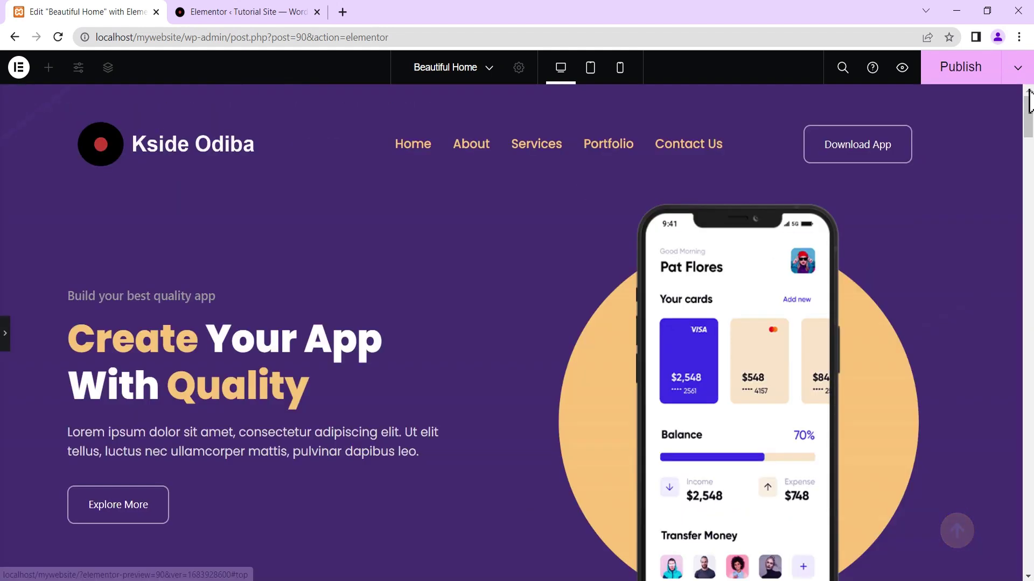
drag(1029, 129, 1032, 571)
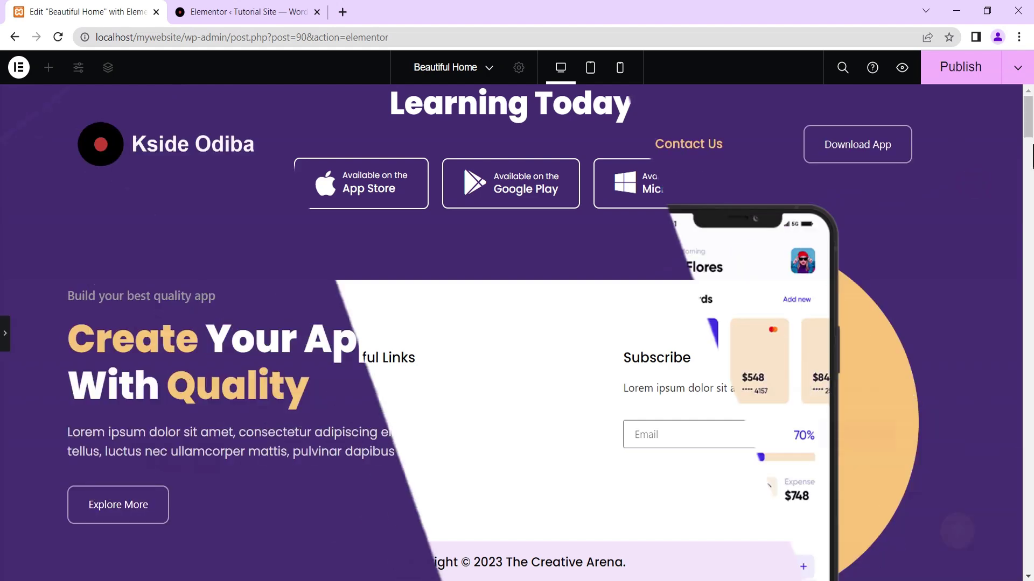
drag(1027, 119, 1031, 563)
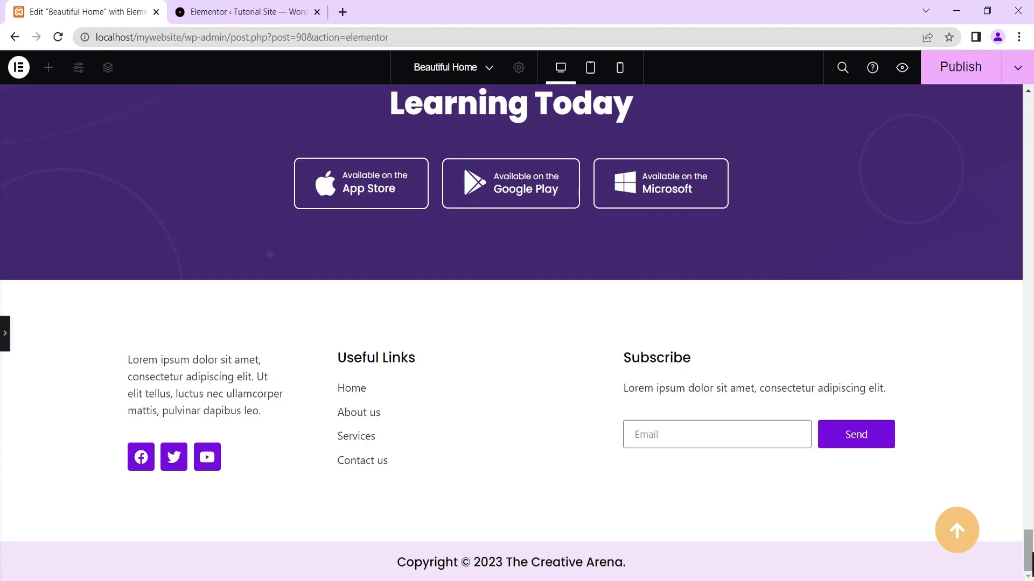
click(961, 541)
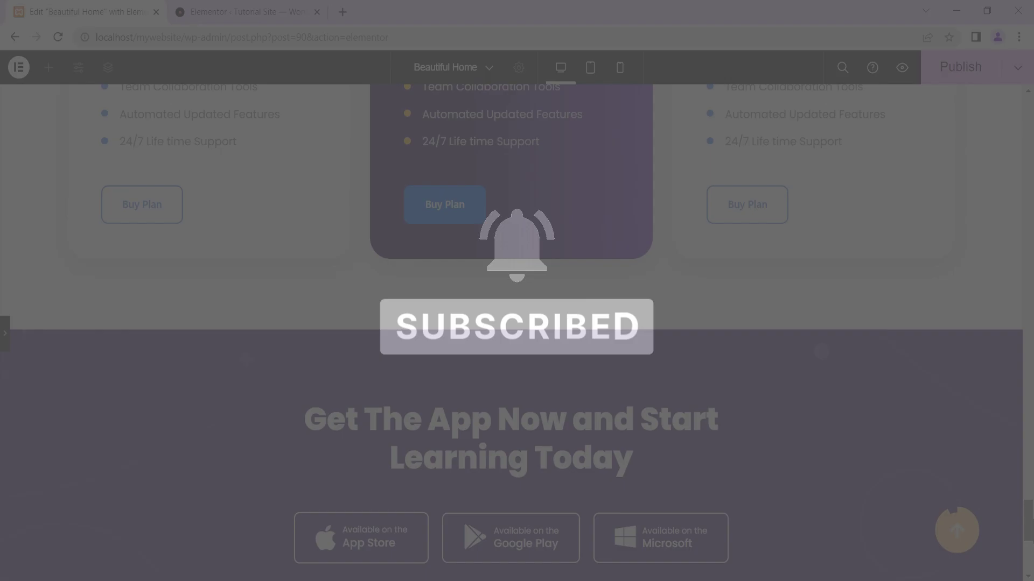
scroll(516, 323, down, 5)
scroll(517, 333, down, 1)
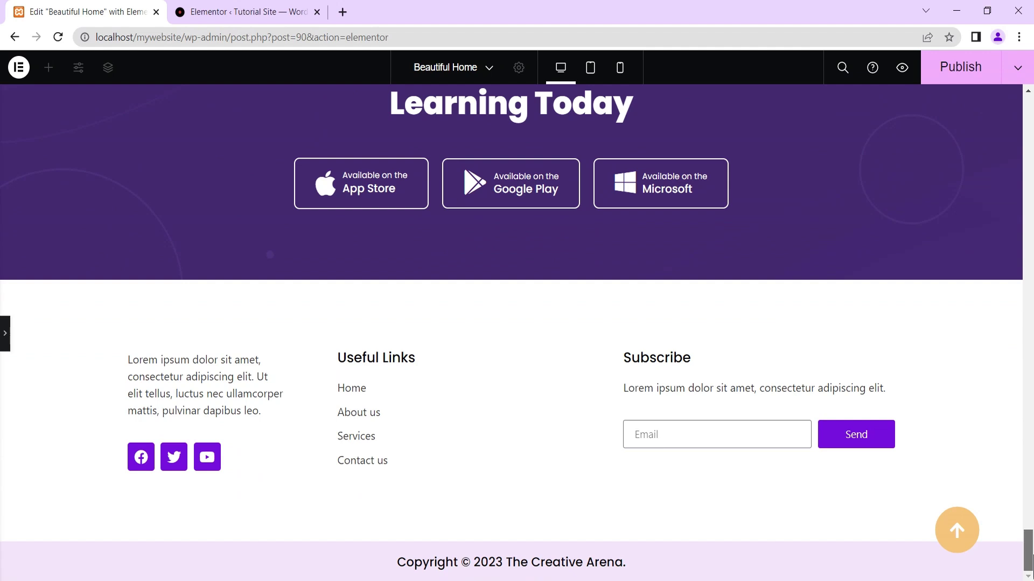